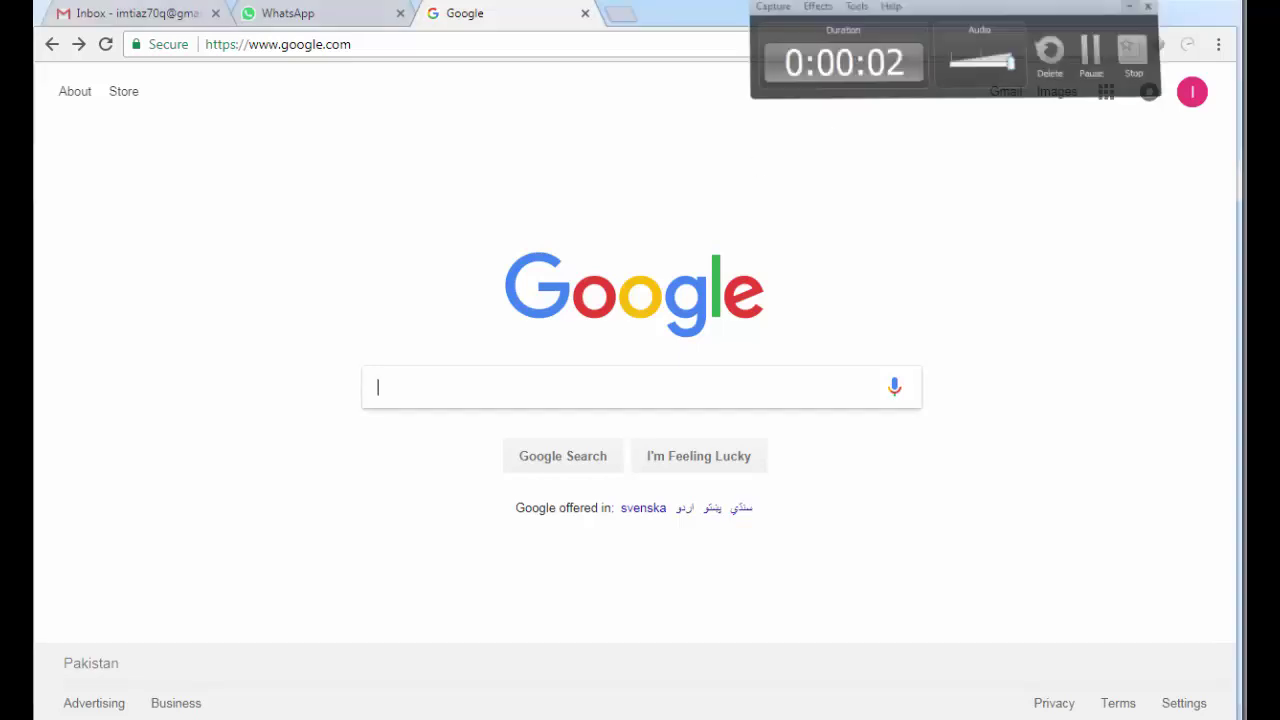
Step: Search Google for 'paint png' and show the Images results
left_click(486, 387)
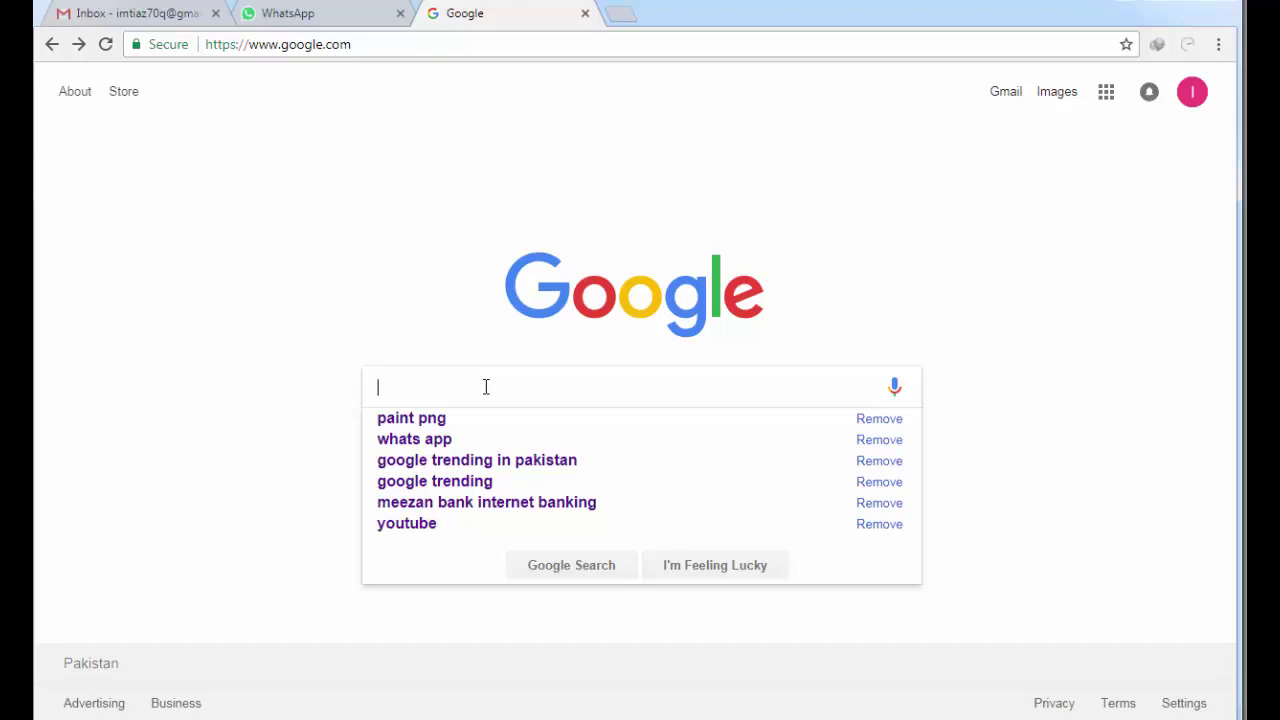
type("paint")
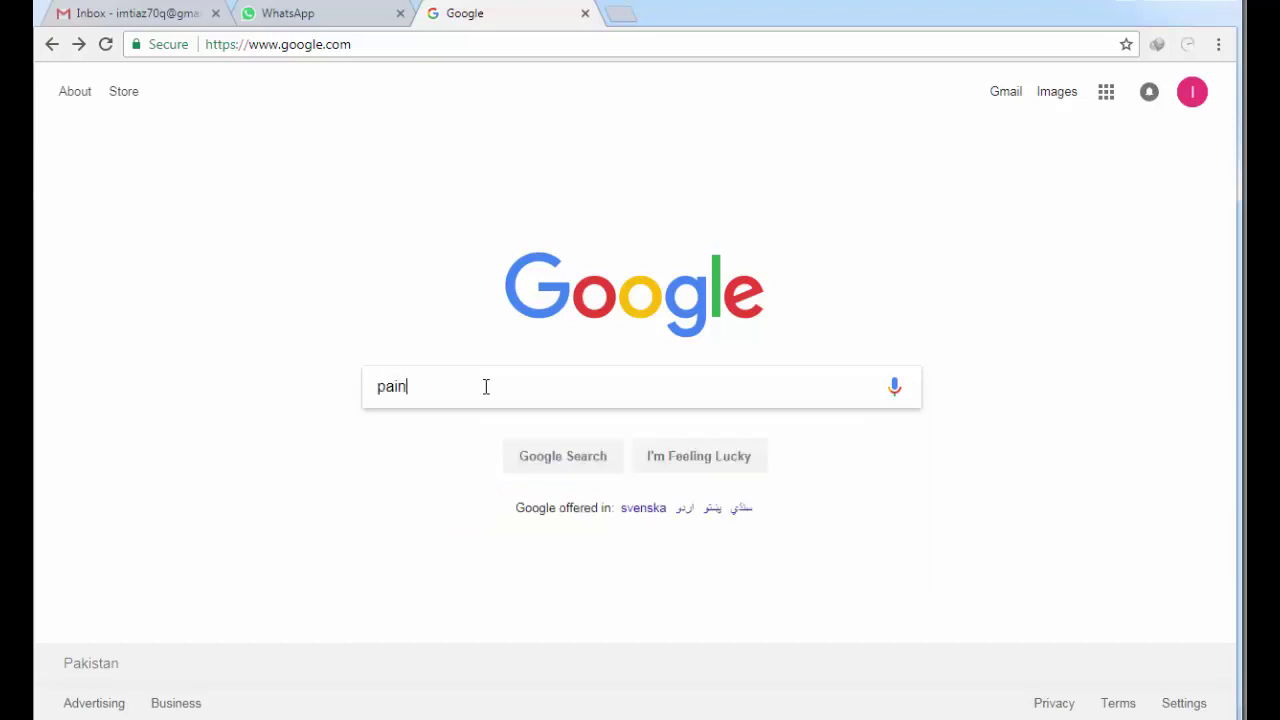
type(" png")
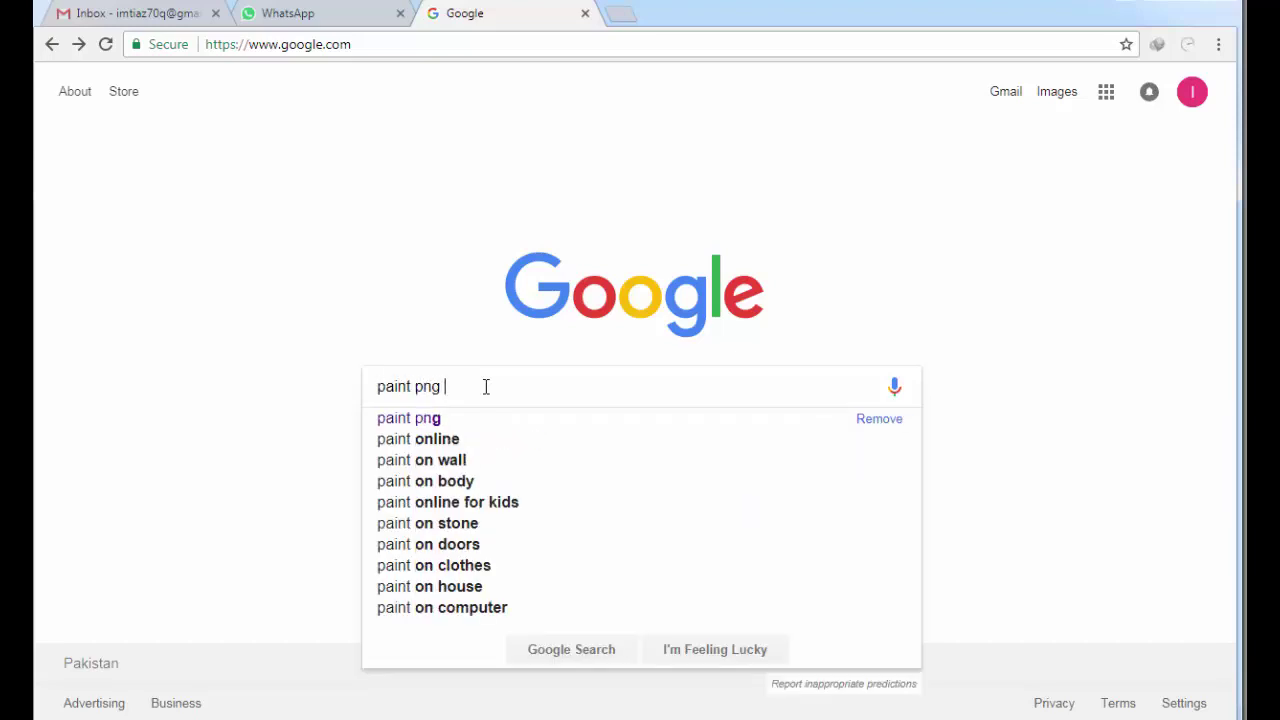
key("Return")
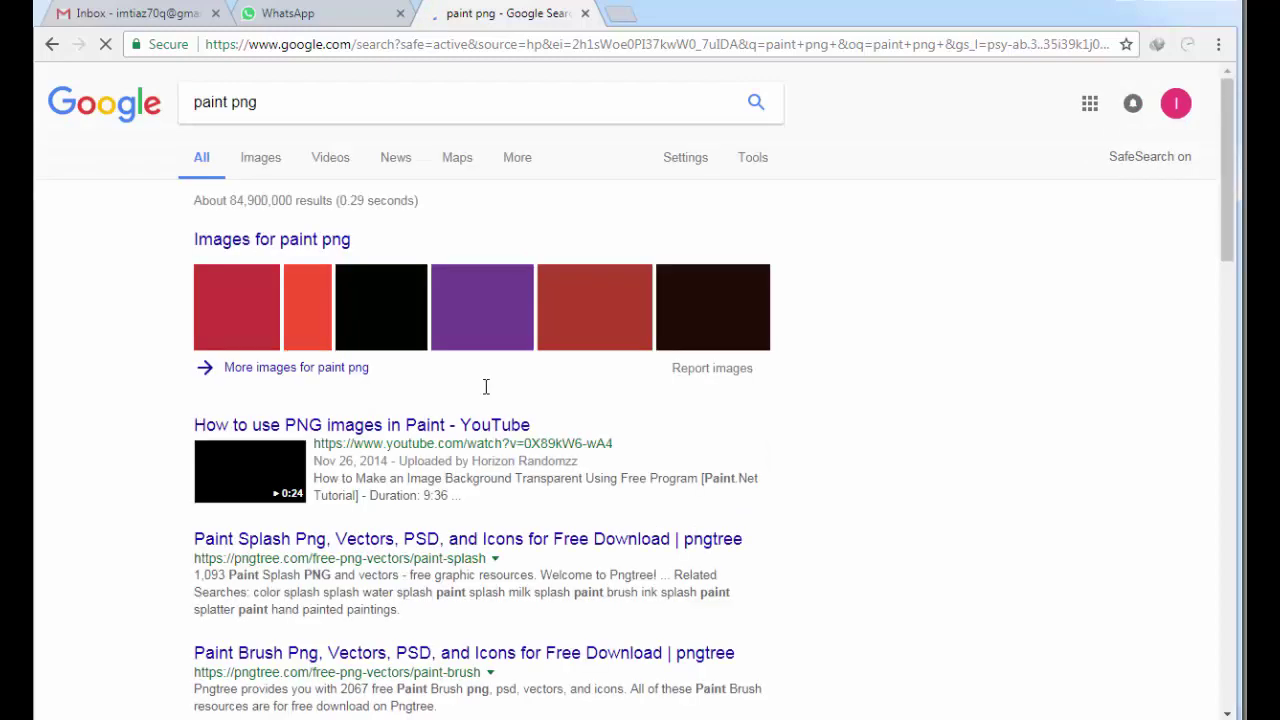
left_click(260, 160)
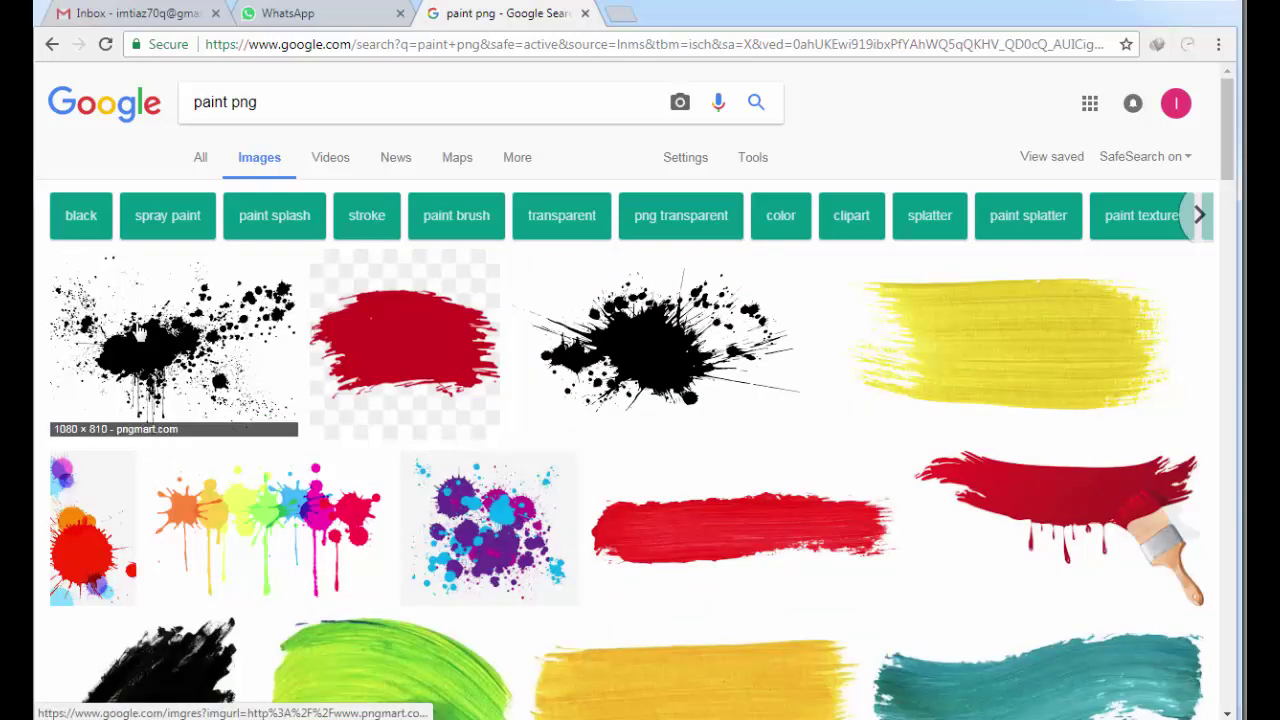
Step: Preview the black splatter images and make a first save attempt, then cancel it
left_click(173, 345)
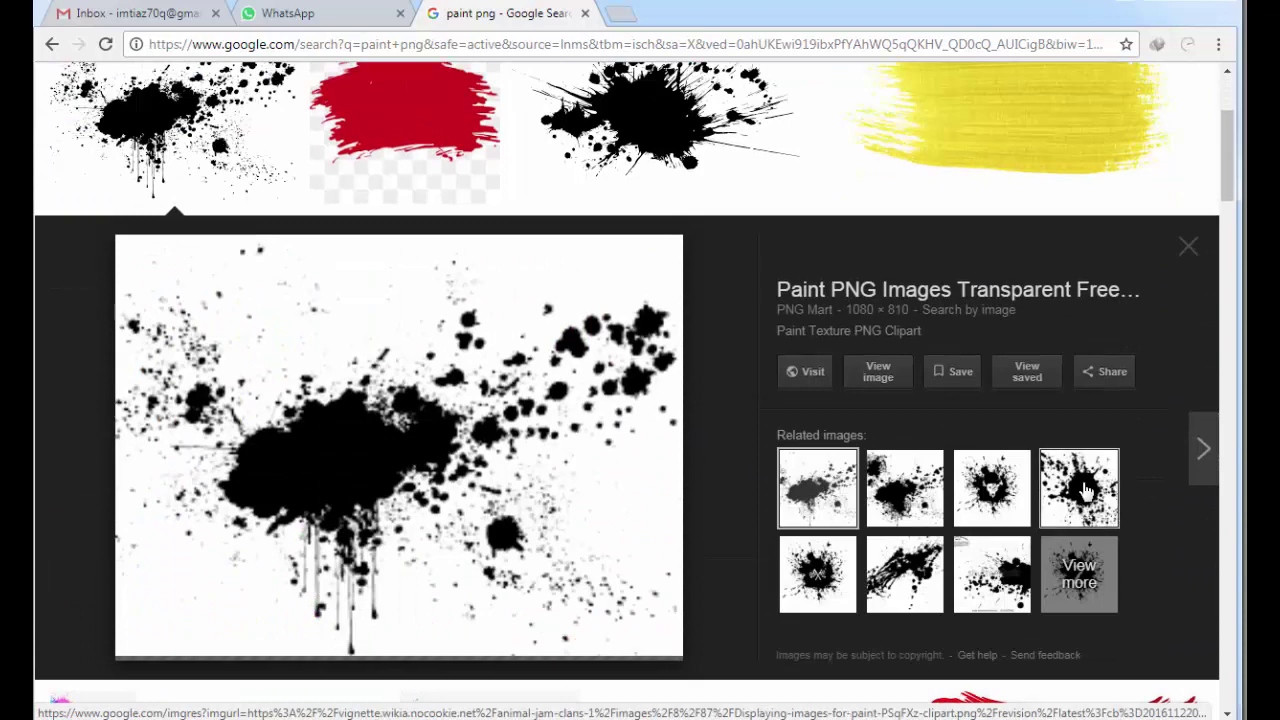
left_click(1085, 490)
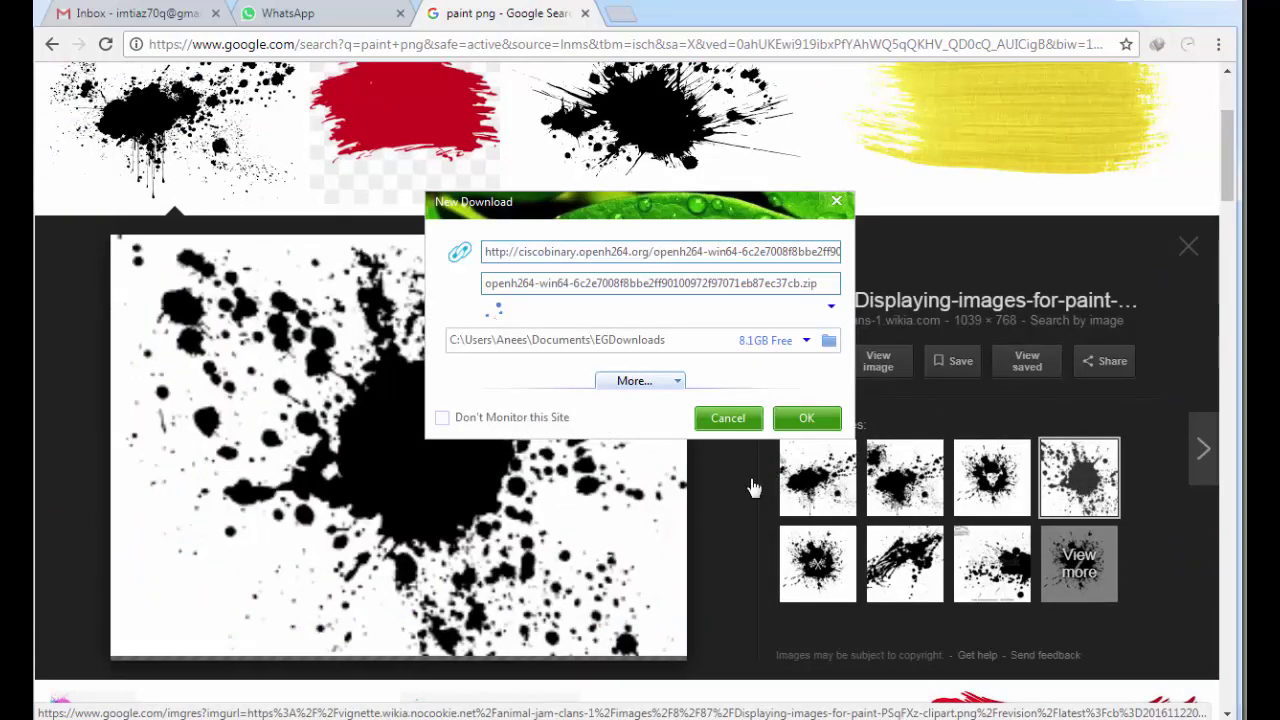
left_click(745, 419)
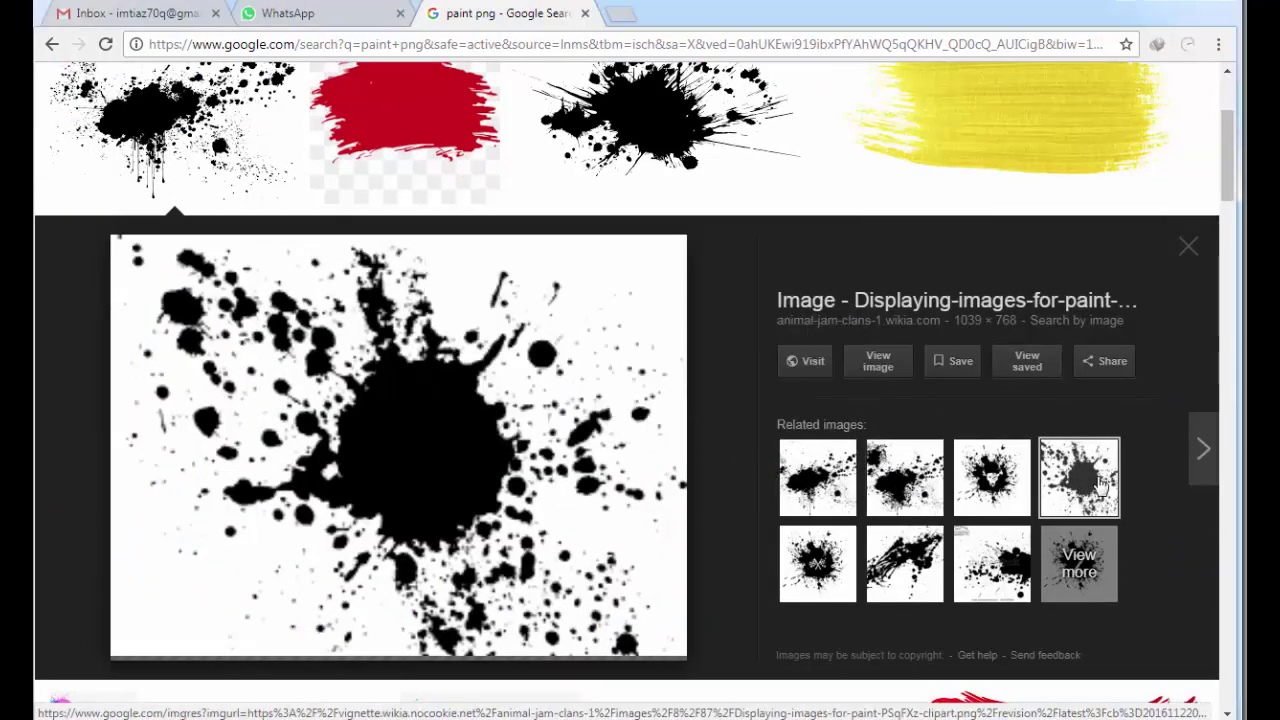
right_click(403, 487)
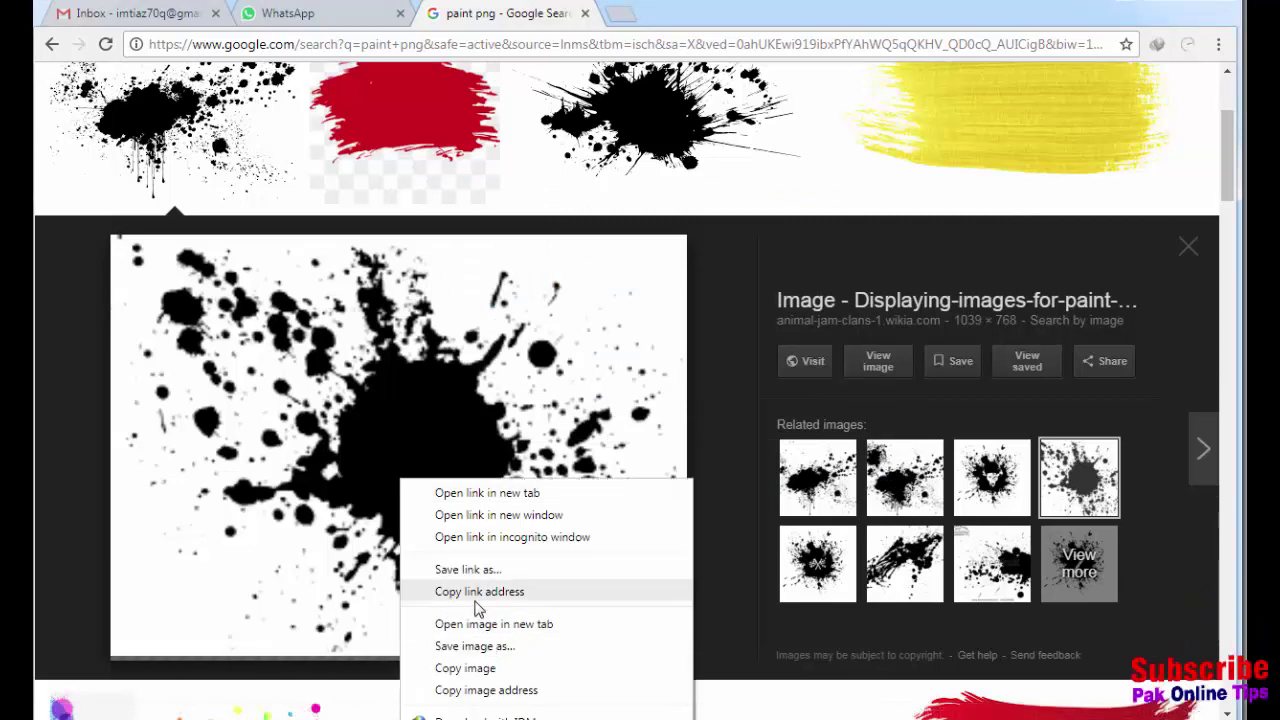
left_click(474, 646)
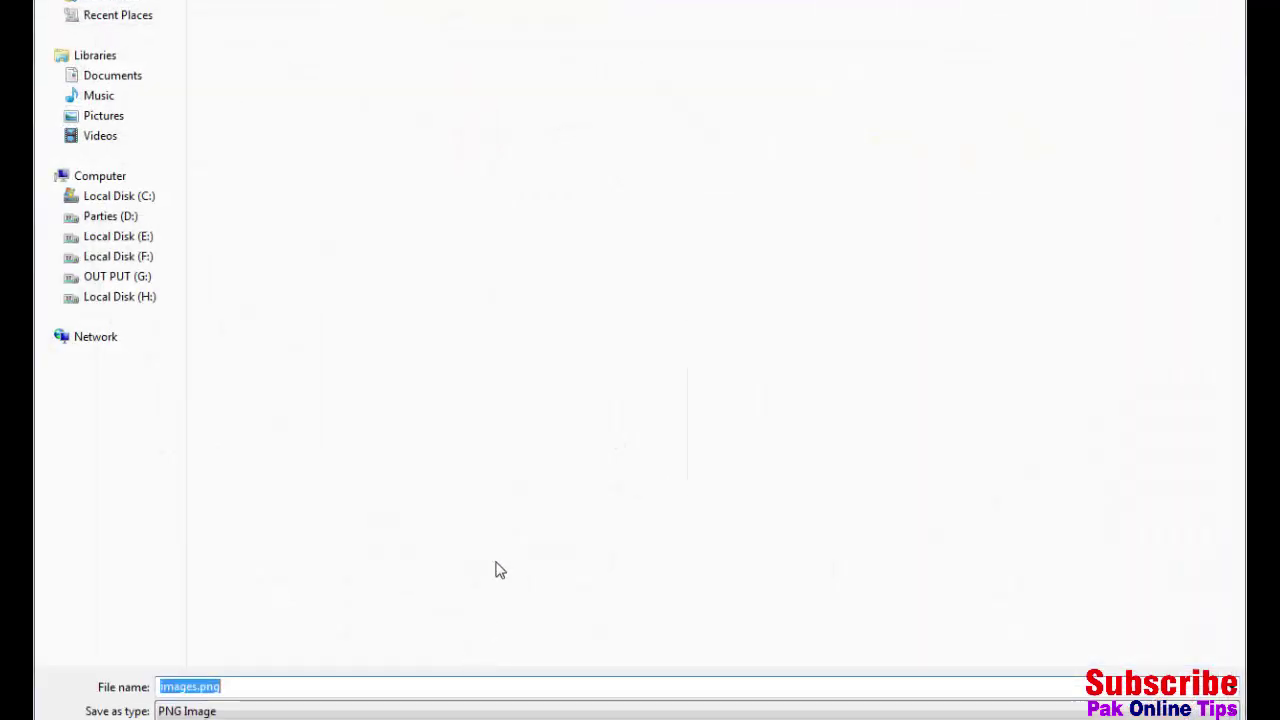
left_click(556, 456)
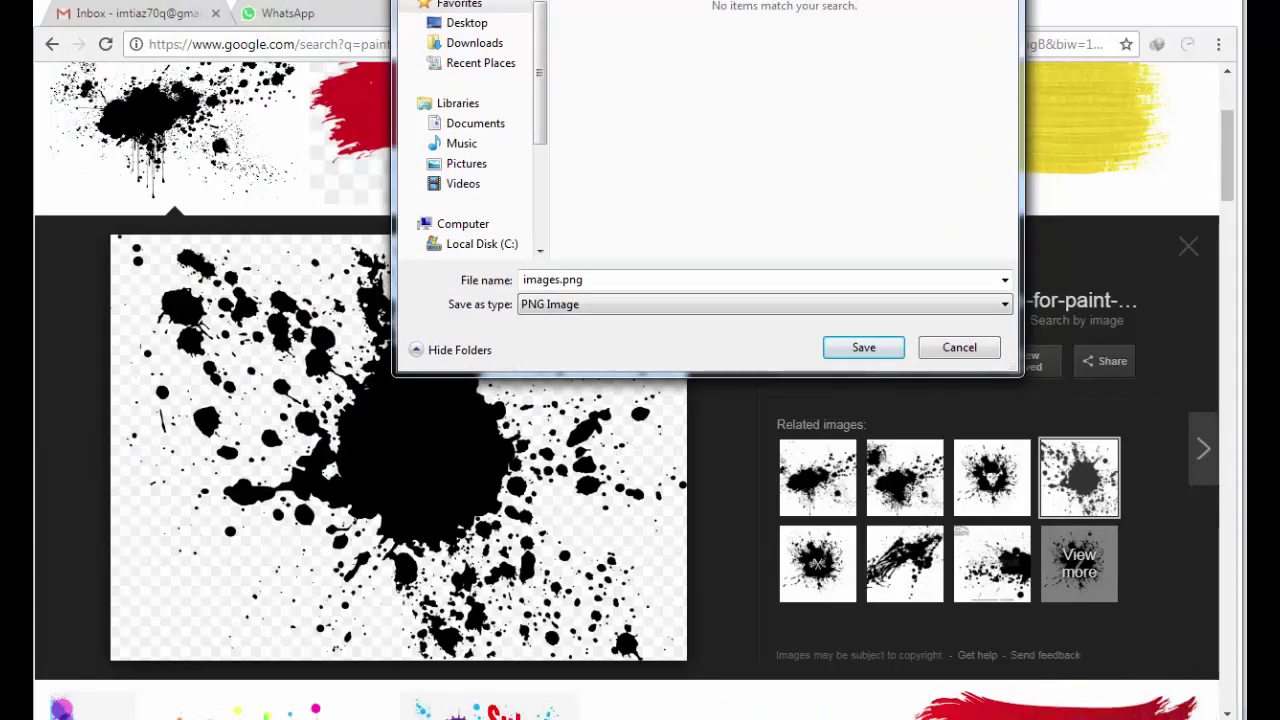
key("Return")
Step: Save the preview splatter as Displaying-images-for-paint-PSqFXz-clipart.png to the Desktop
right_click(339, 282)
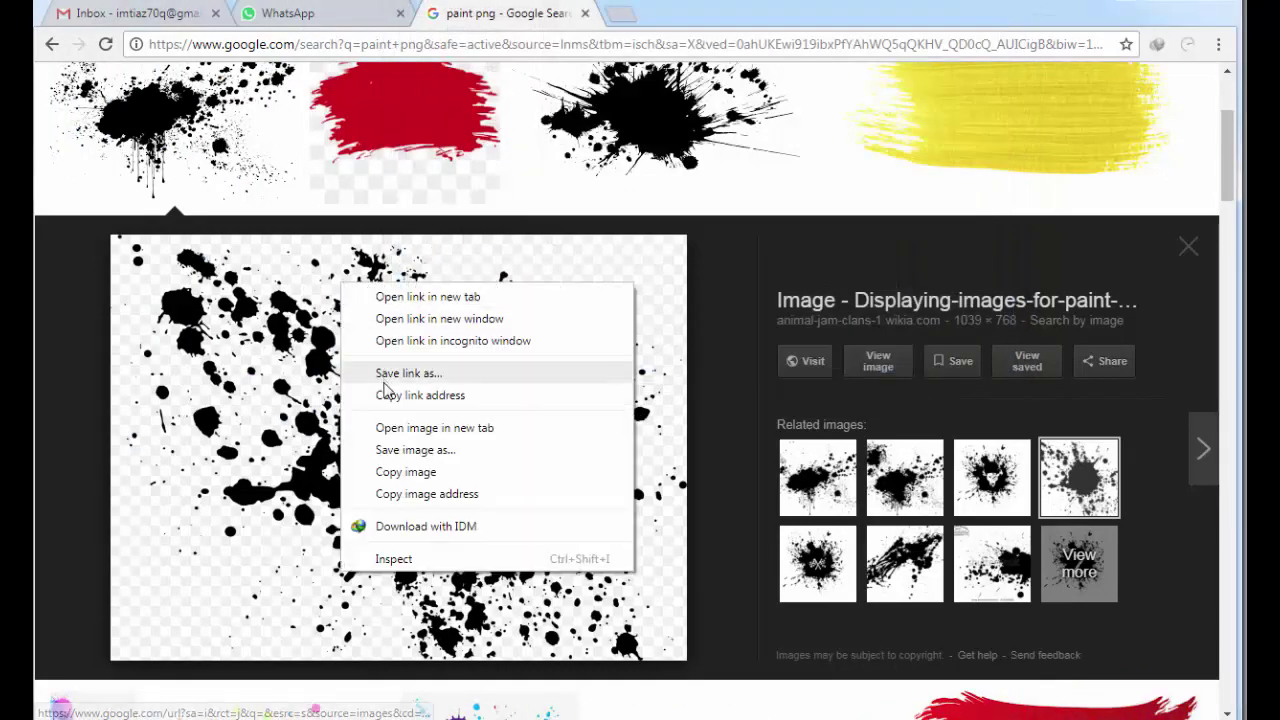
left_click(402, 452)
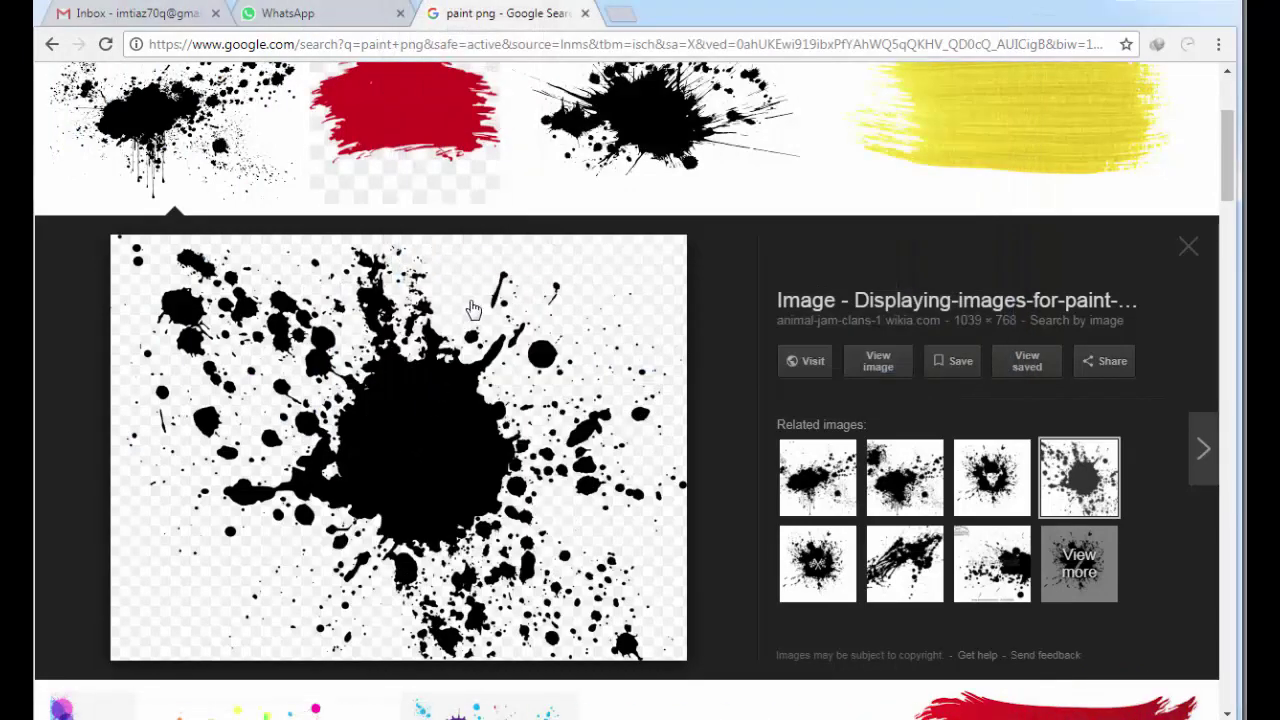
left_click(666, 164)
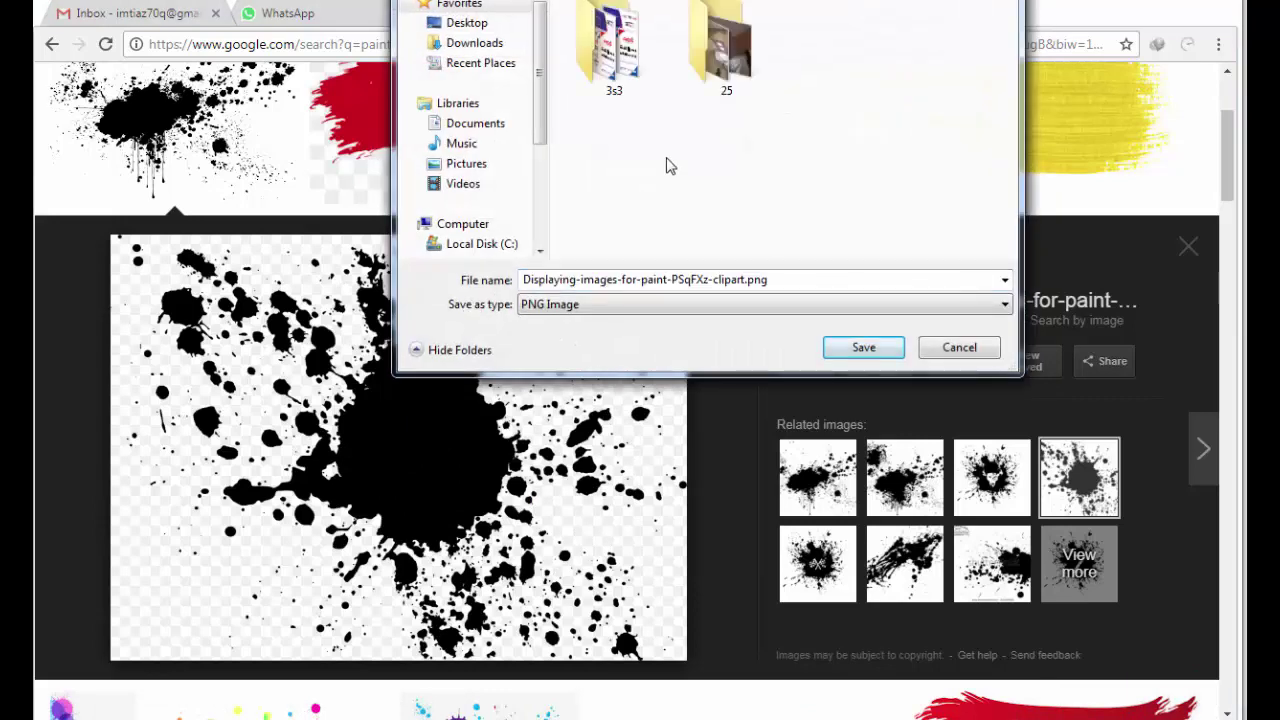
scroll(670, 165, "up", 5)
left_click(666, 166)
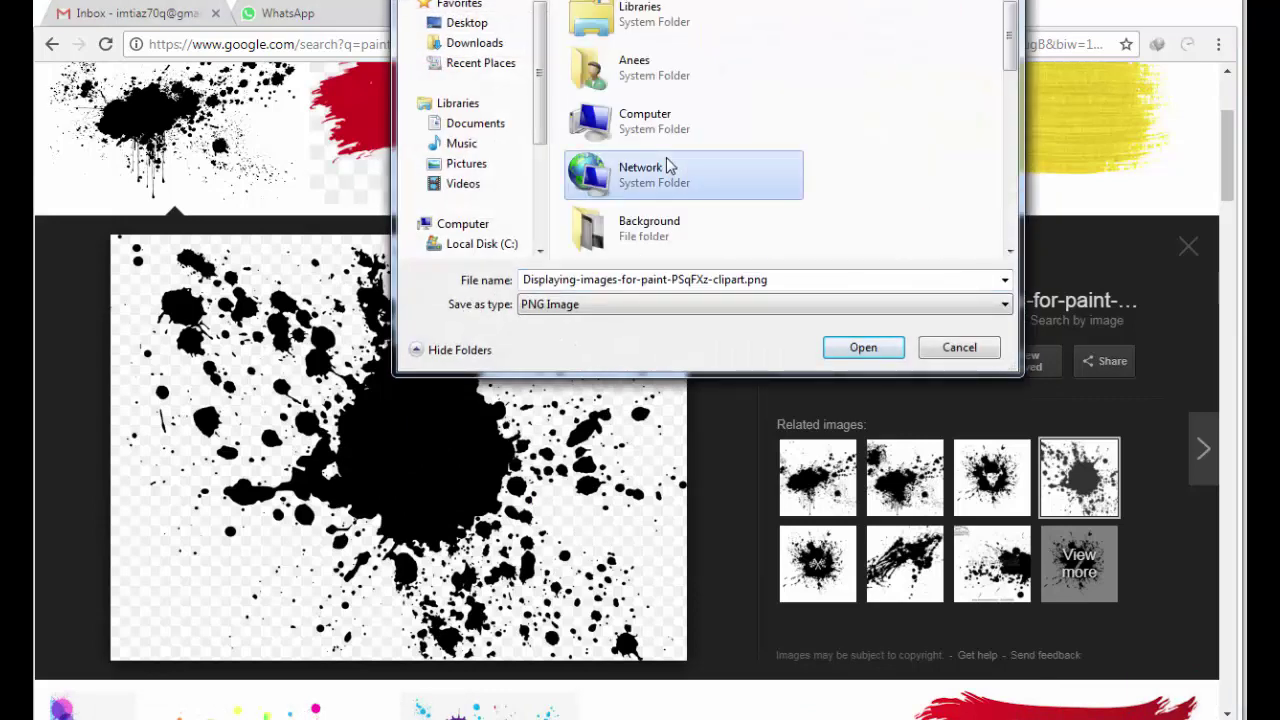
left_click(786, 279)
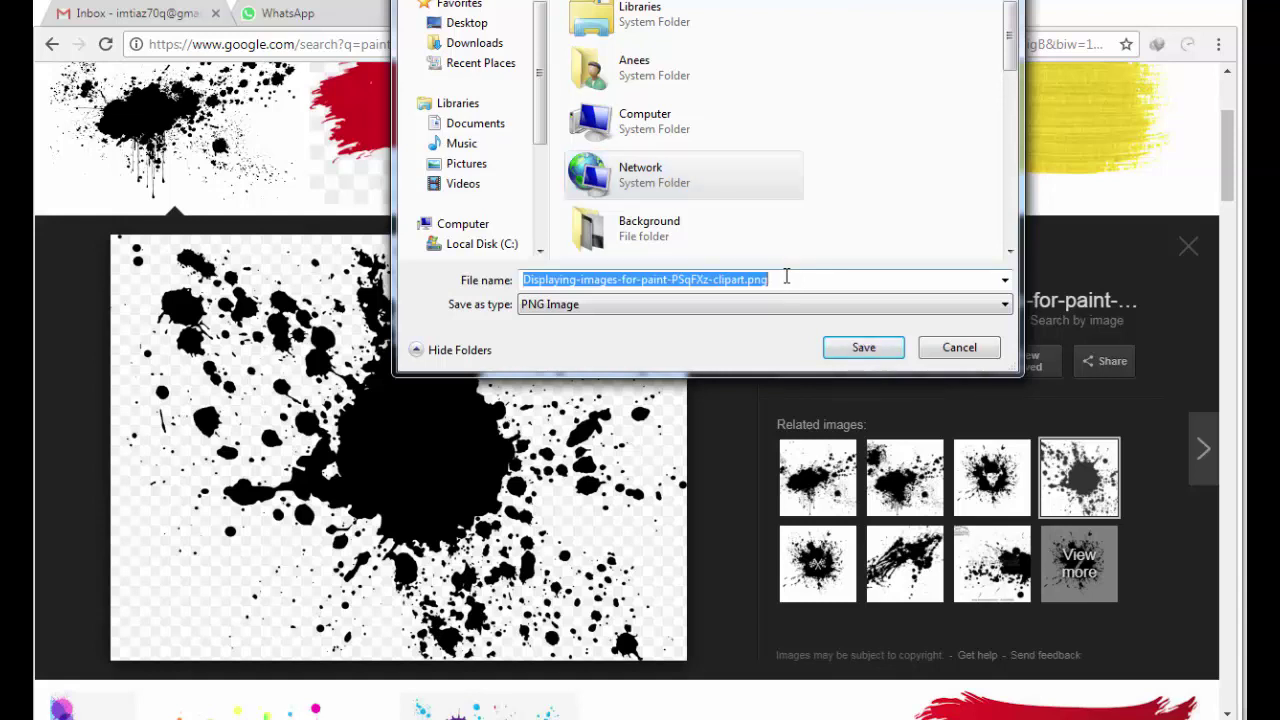
left_click(829, 347)
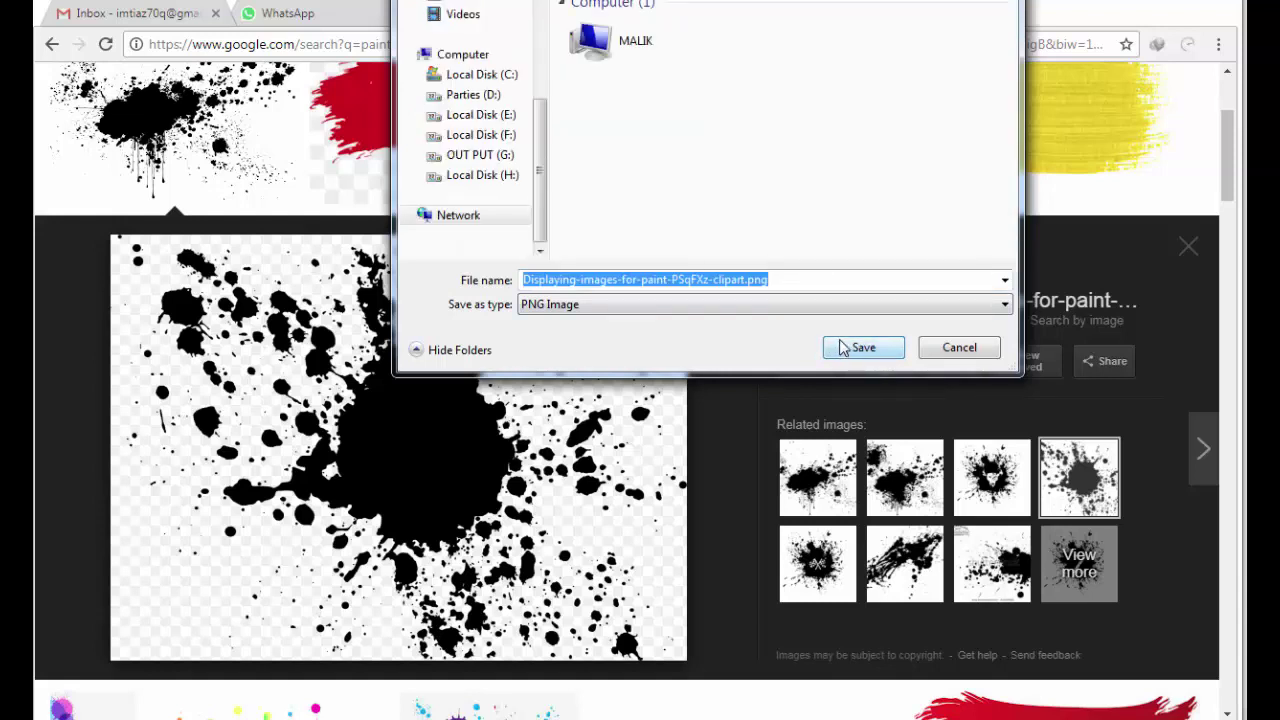
key("alt+Up")
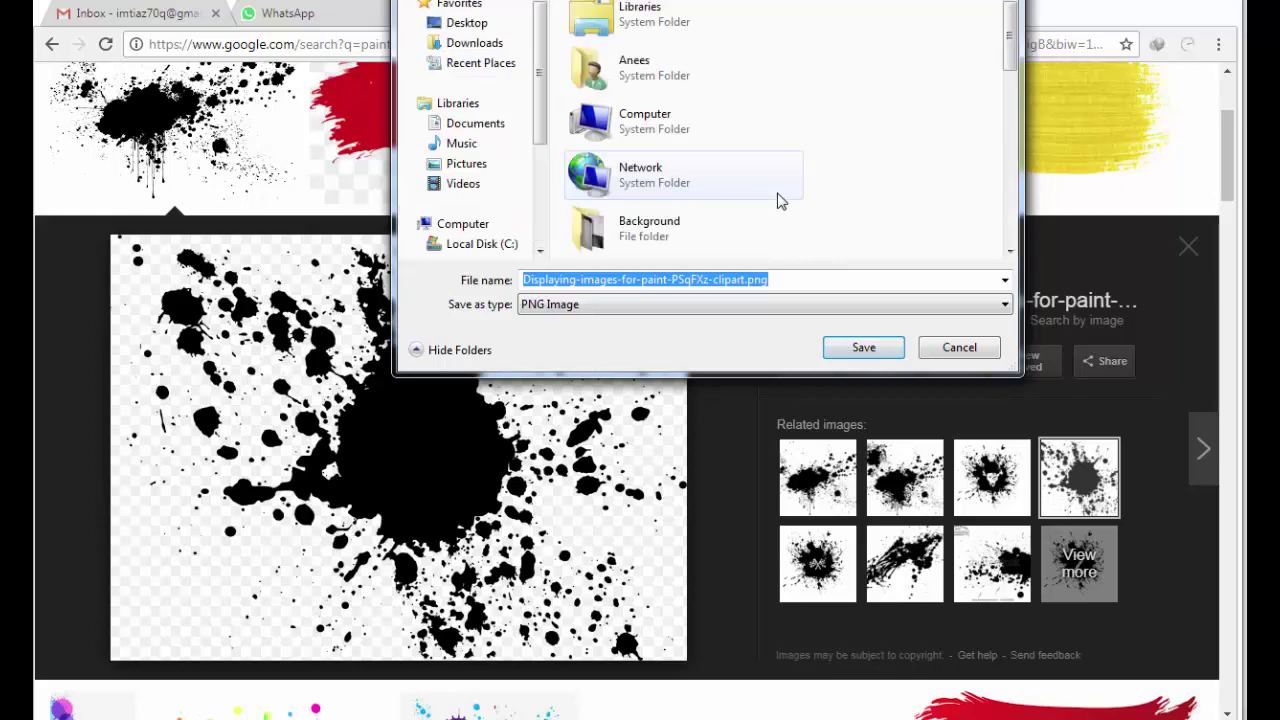
left_click(866, 350)
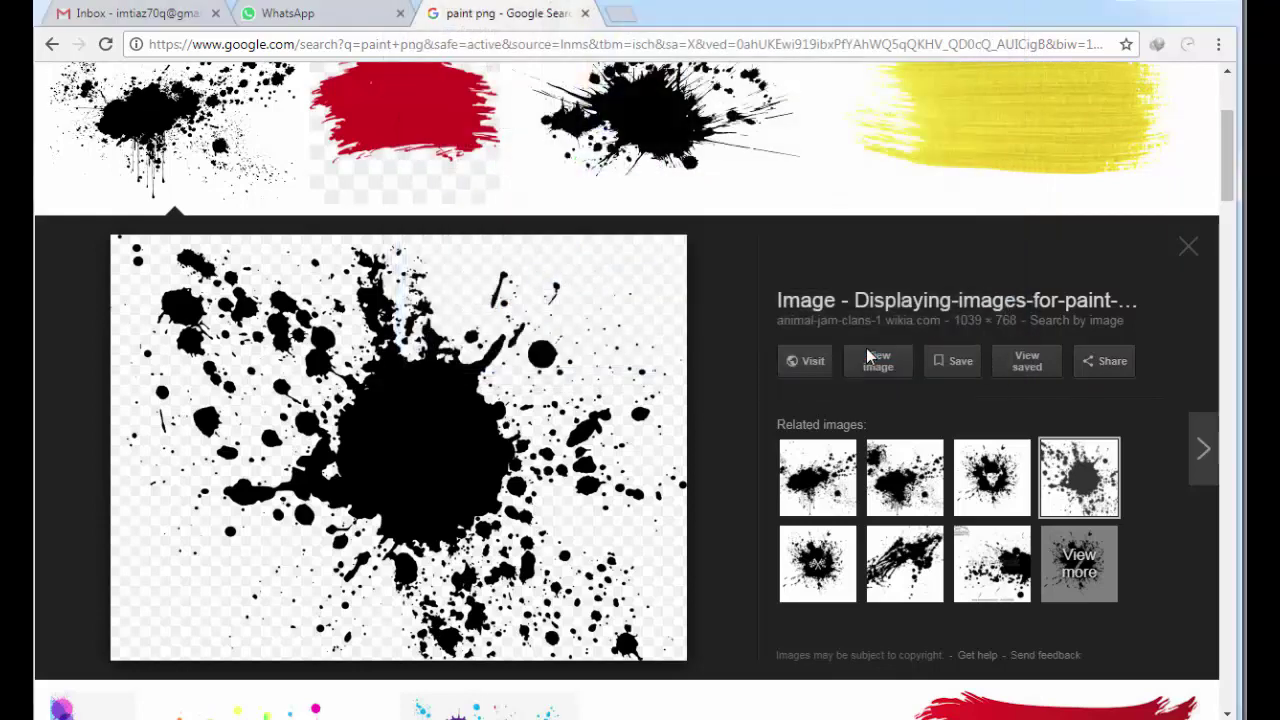
Step: Minimize Chrome and refresh the desktop icons
left_click(660, 717)
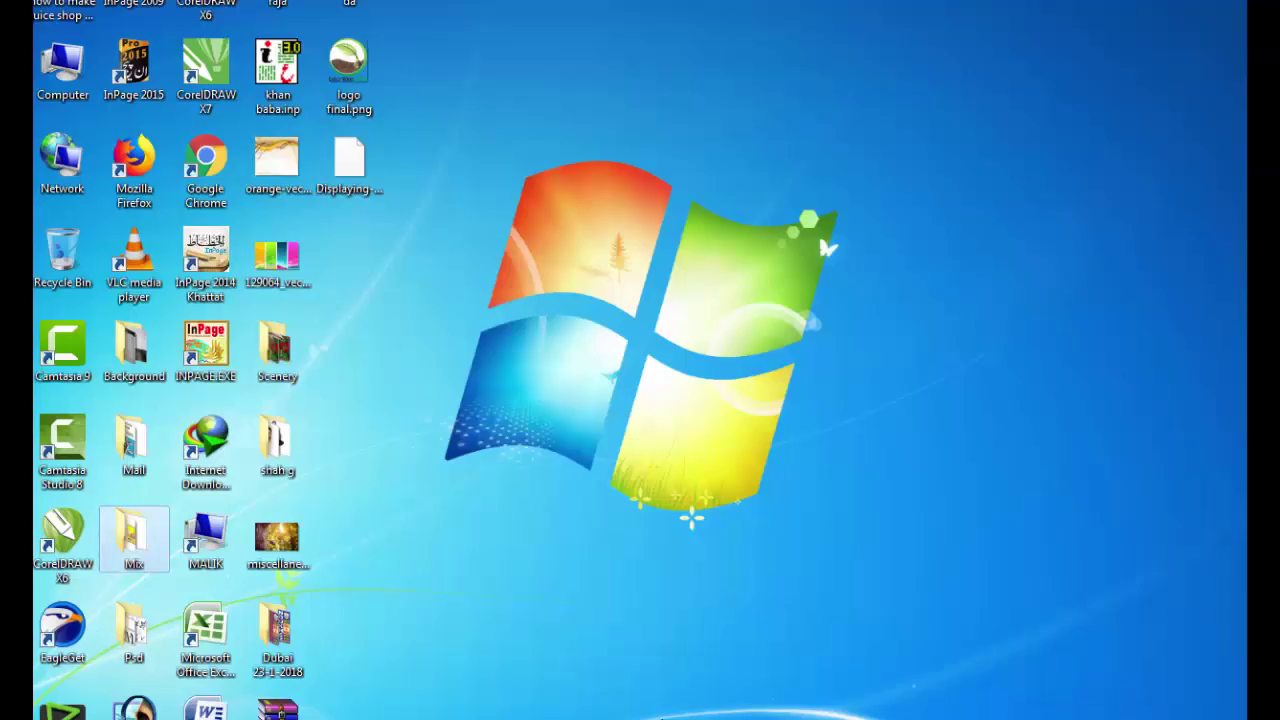
right_click(592, 443)
right_click(620, 498)
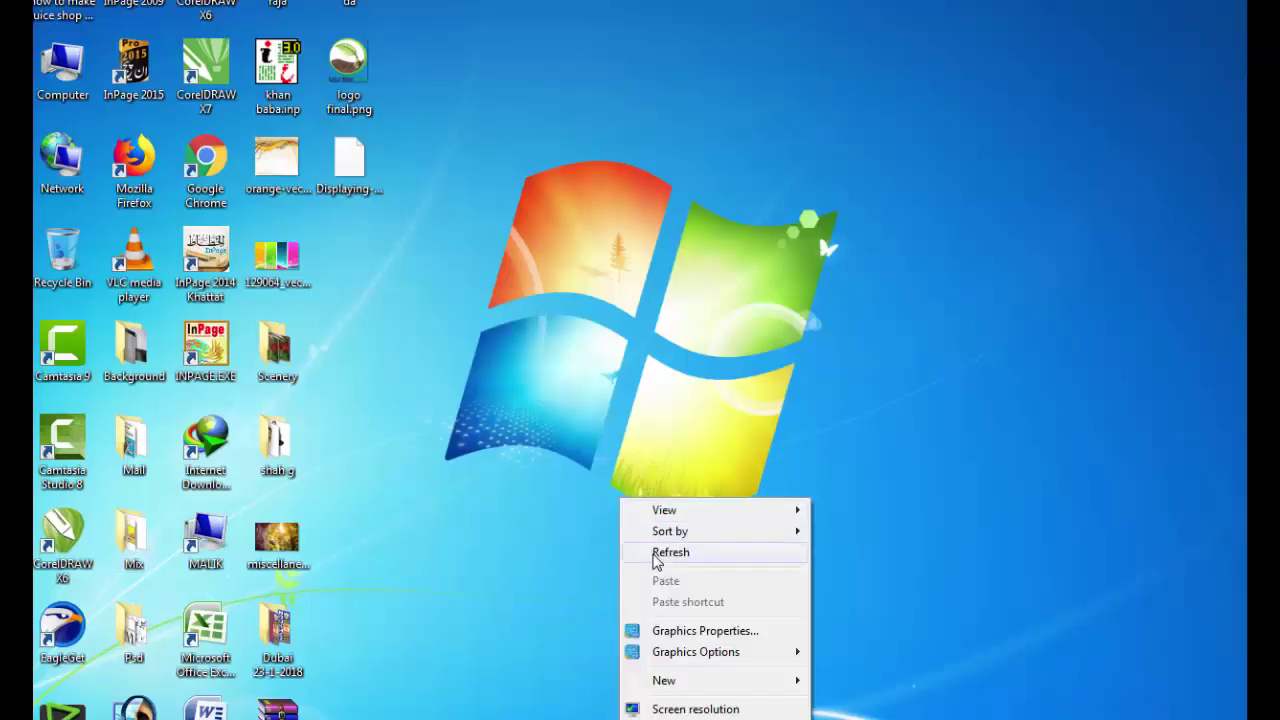
left_click(668, 553)
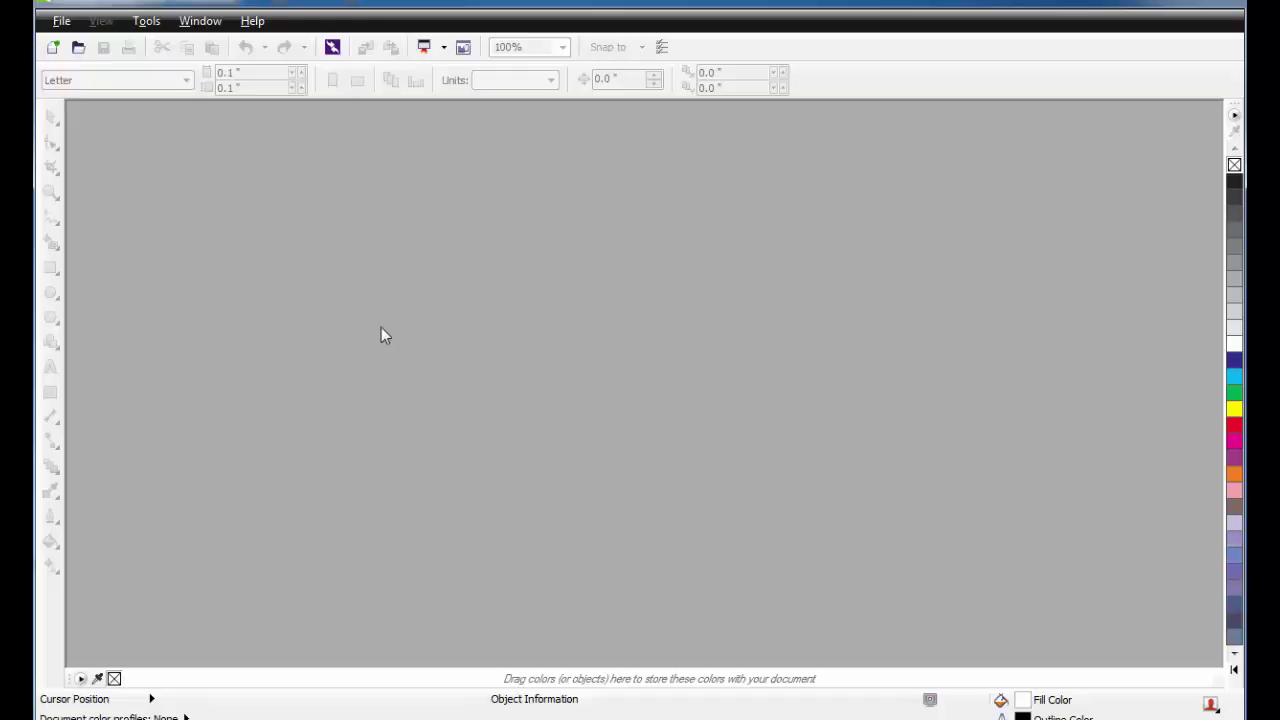
Step: Create a new Letter document and import the splatter PNG from the Mix folder
left_click(54, 47)
key("Return")
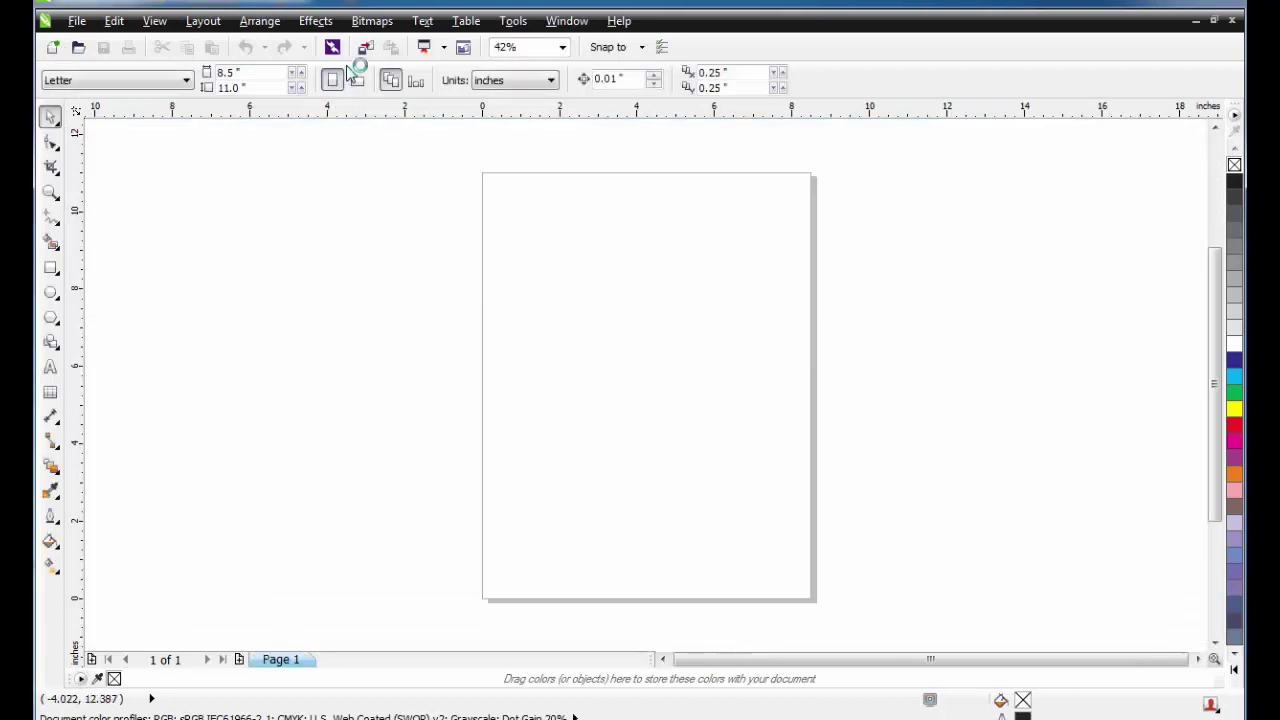
left_click(366, 48)
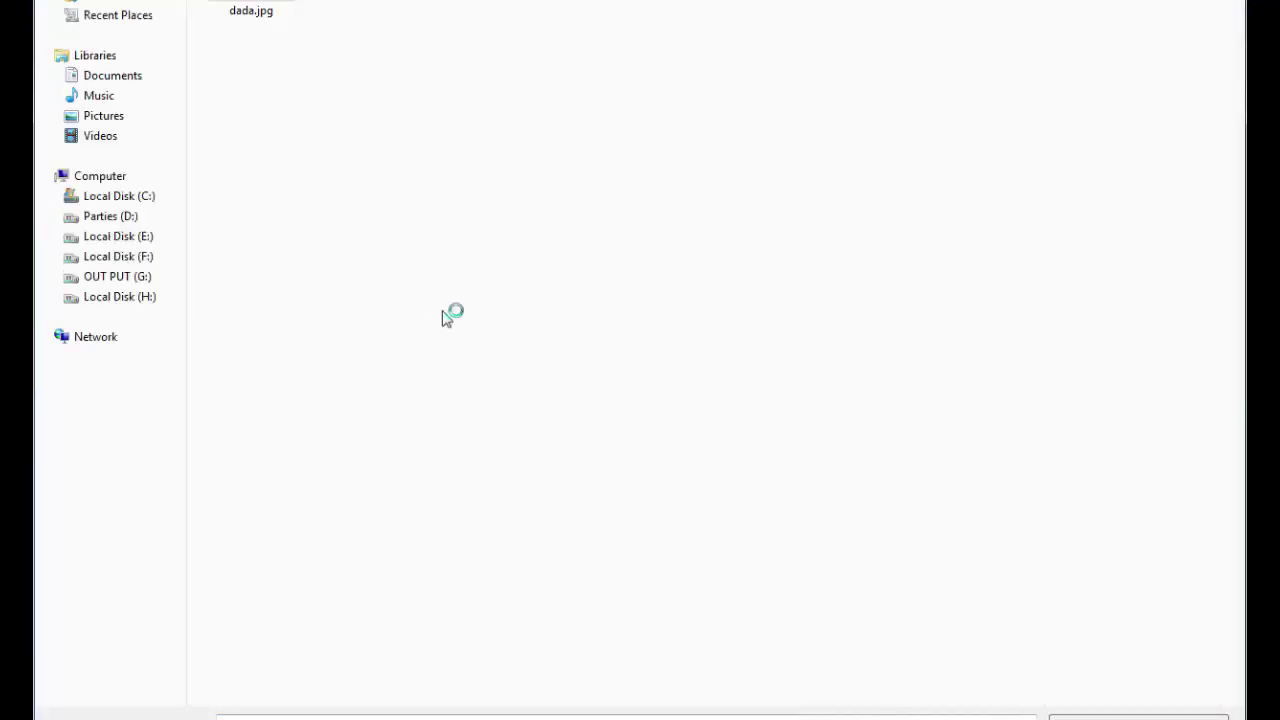
key("BackSpace")
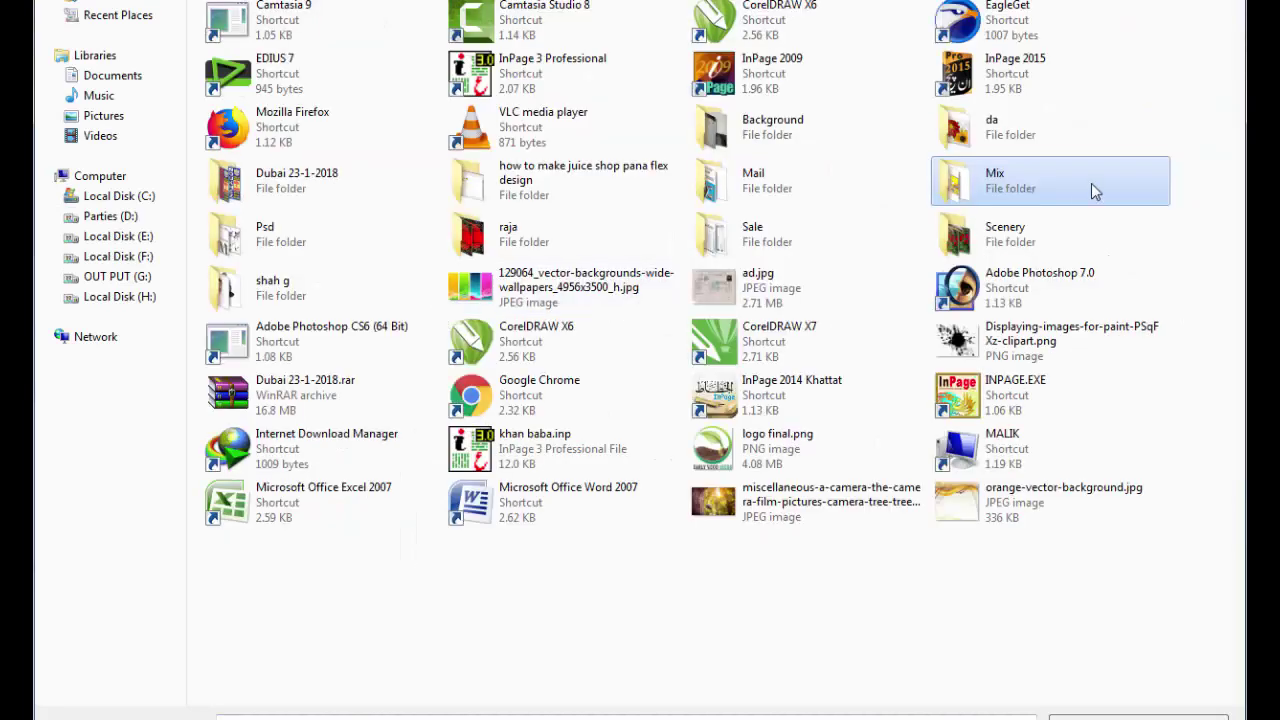
double_click(1015, 185)
double_click(1086, 285)
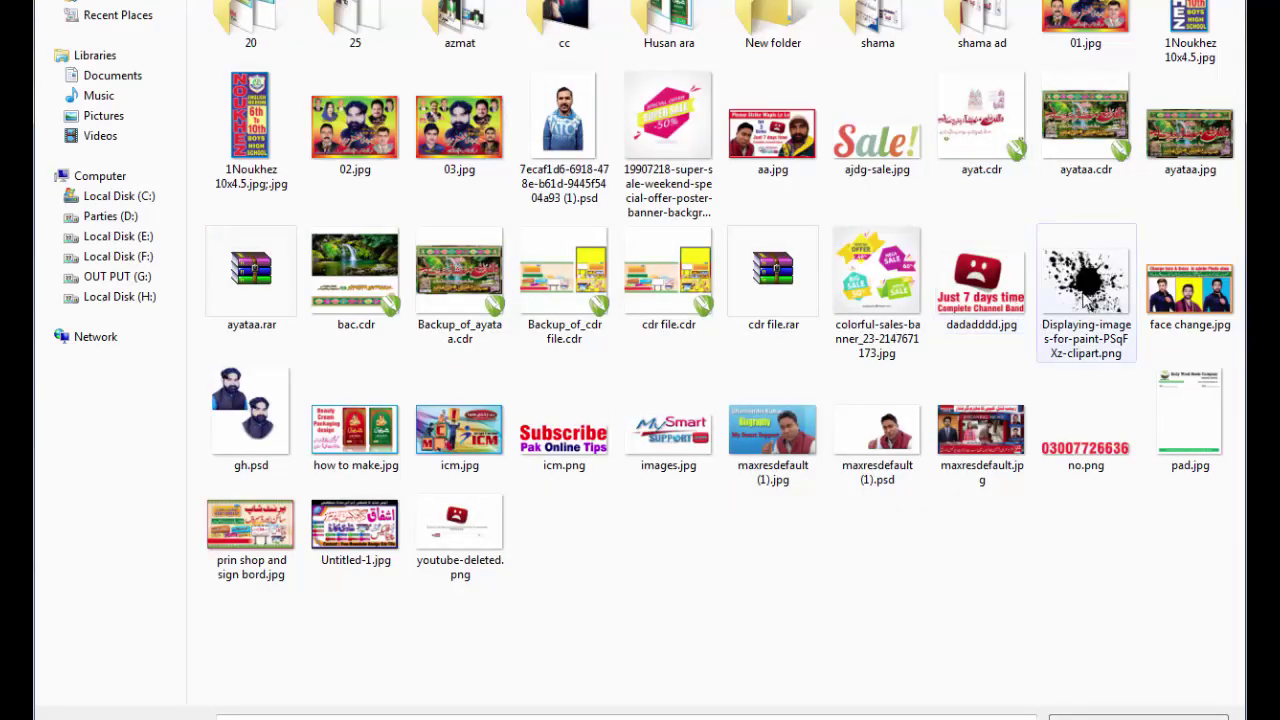
mouse_move(557, 286)
left_mouse_down()
mouse_move(771, 457)
mouse_move(817, 461)
left_mouse_up()
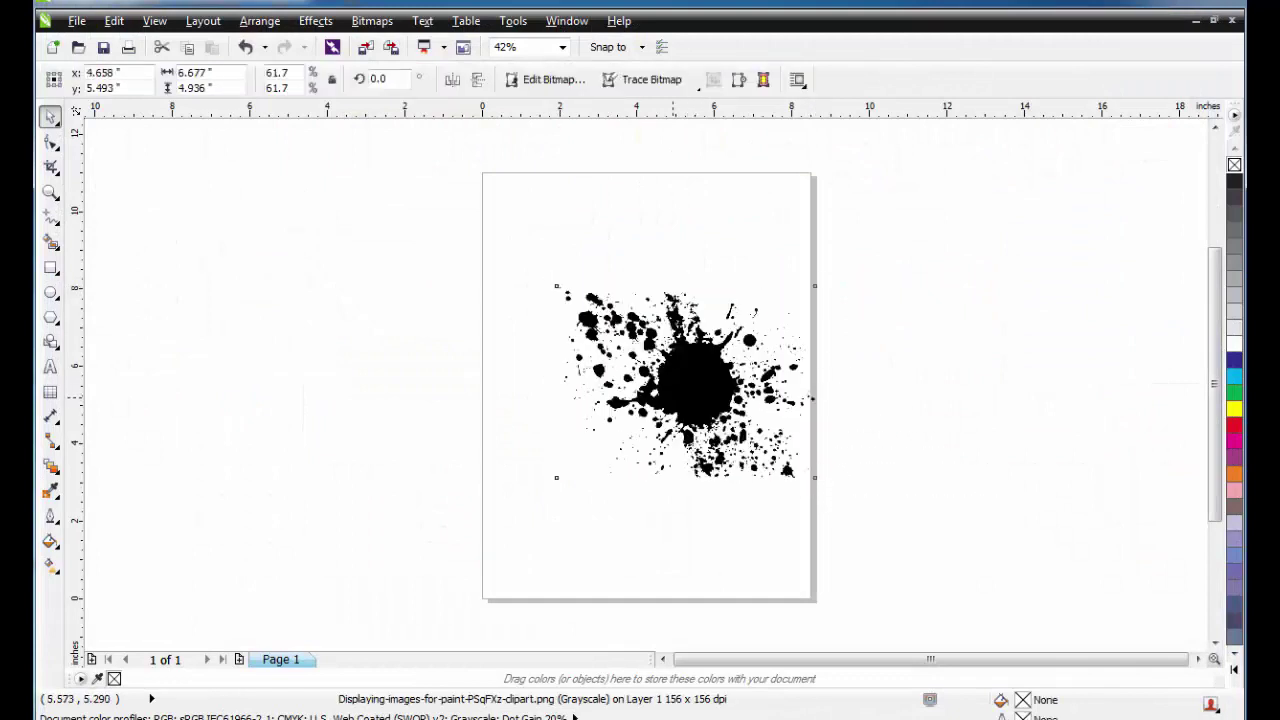
Step: Select and zoom to the splash bitmap, then apply Outline Trace > Line art
left_click_drag(683, 397, 669, 400)
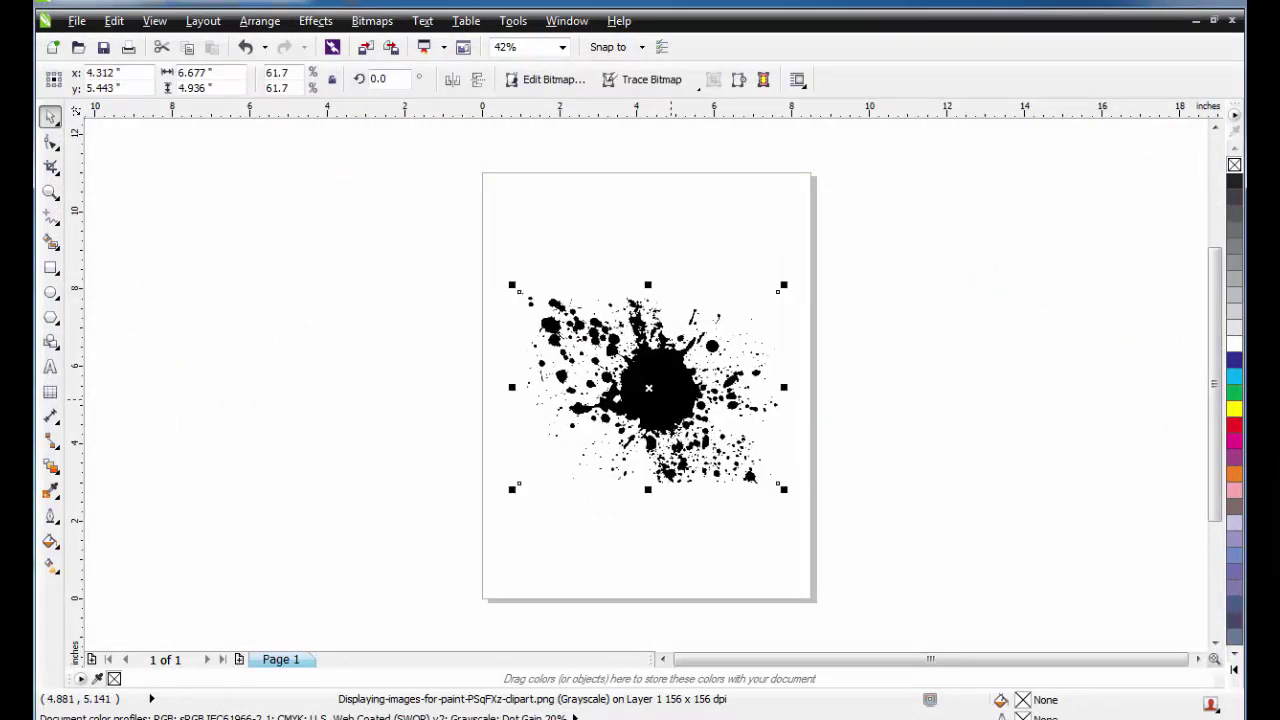
left_click_drag(395, 259, 500, 328)
key("shift+F2")
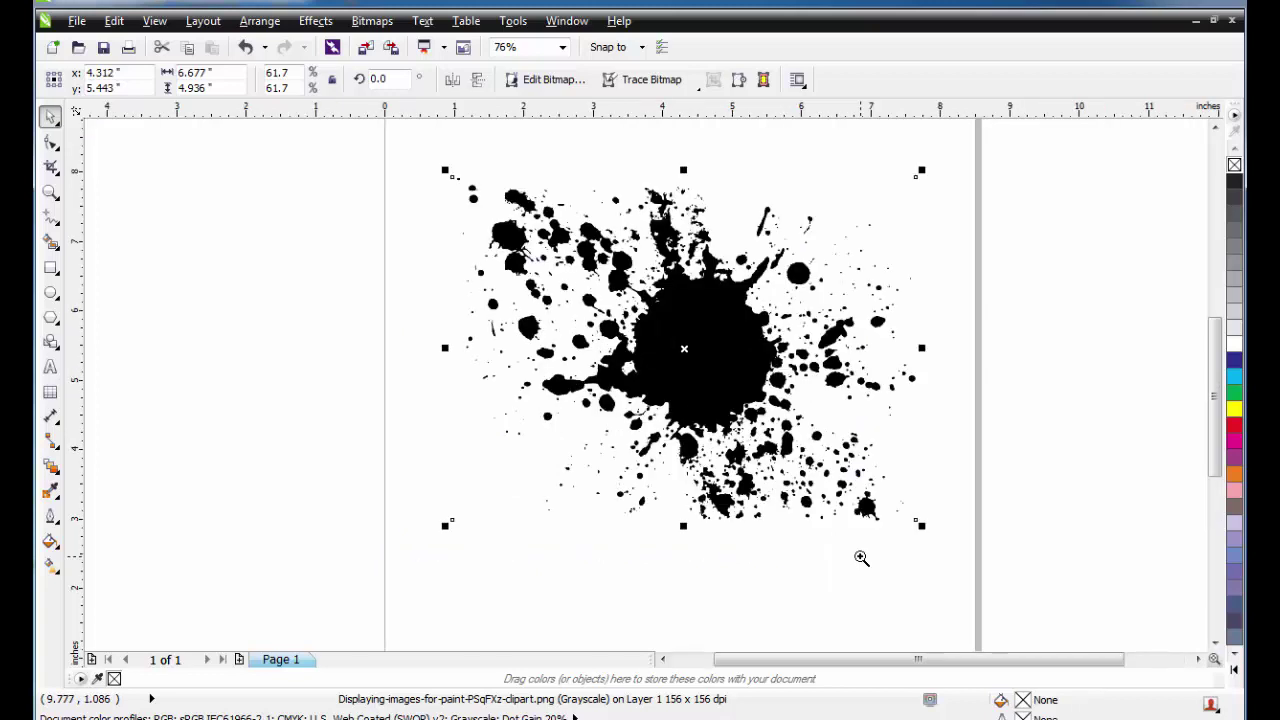
left_click_drag(758, 365, 748, 369)
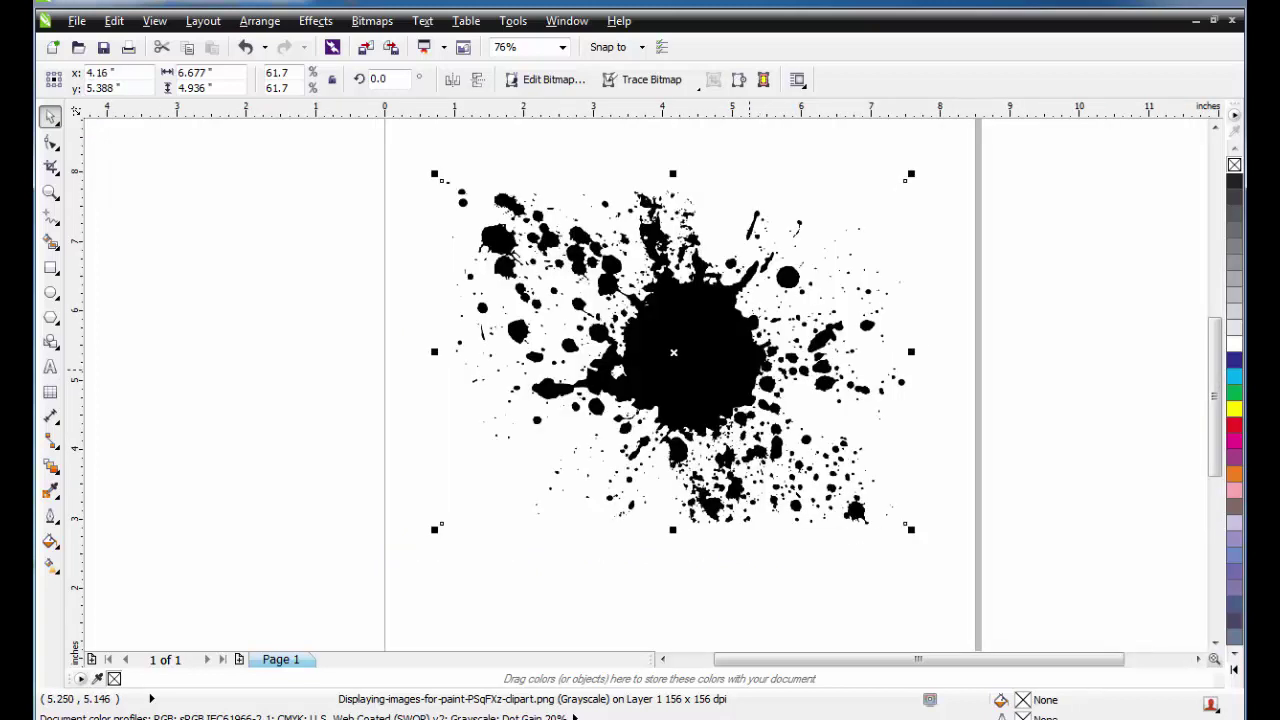
left_click(699, 92)
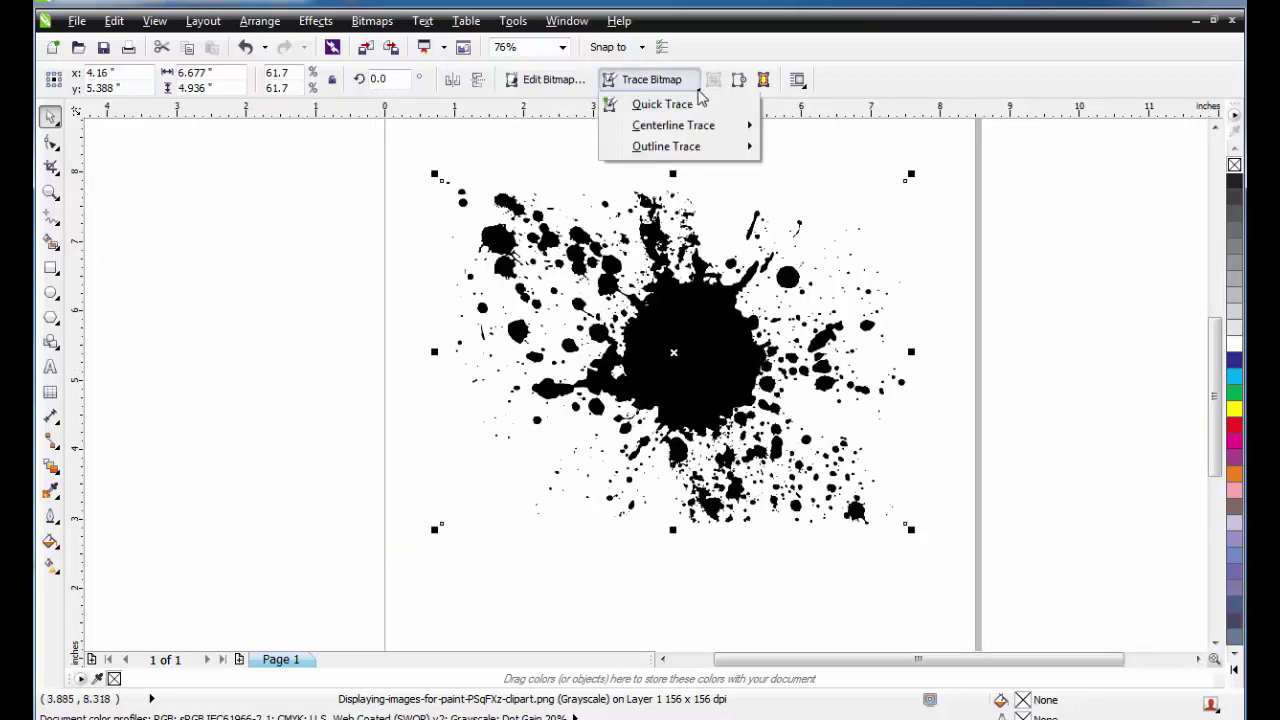
mouse_move(673, 125)
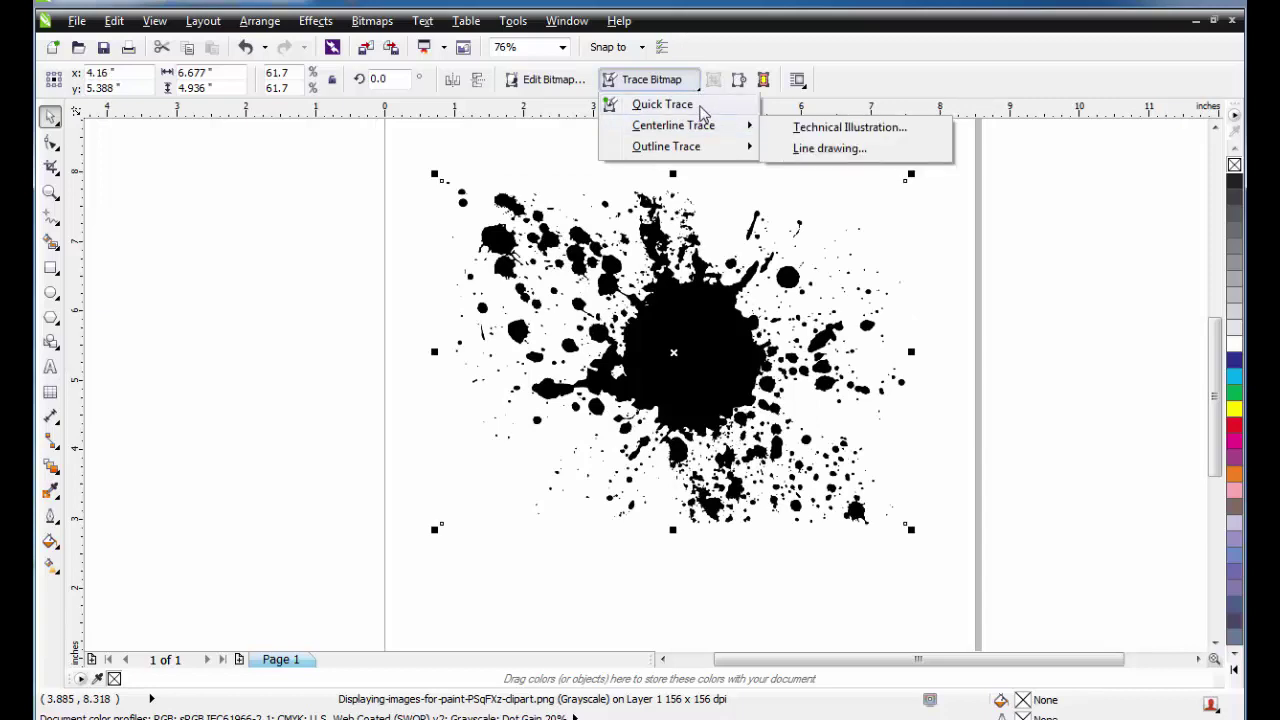
left_click(810, 148)
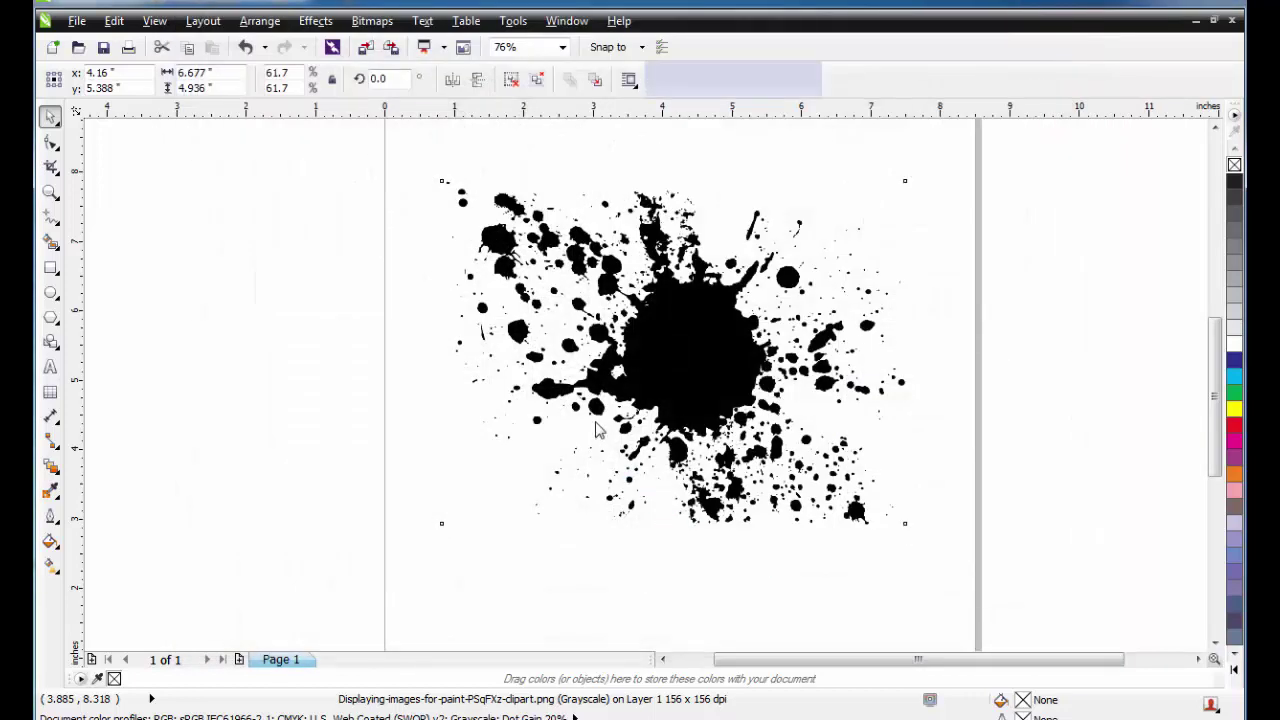
Step: Delete the original splash bitmap and move the red traced group onto the page
scroll(688, 413, "down", 2)
left_click_drag(612, 385, 347, 385)
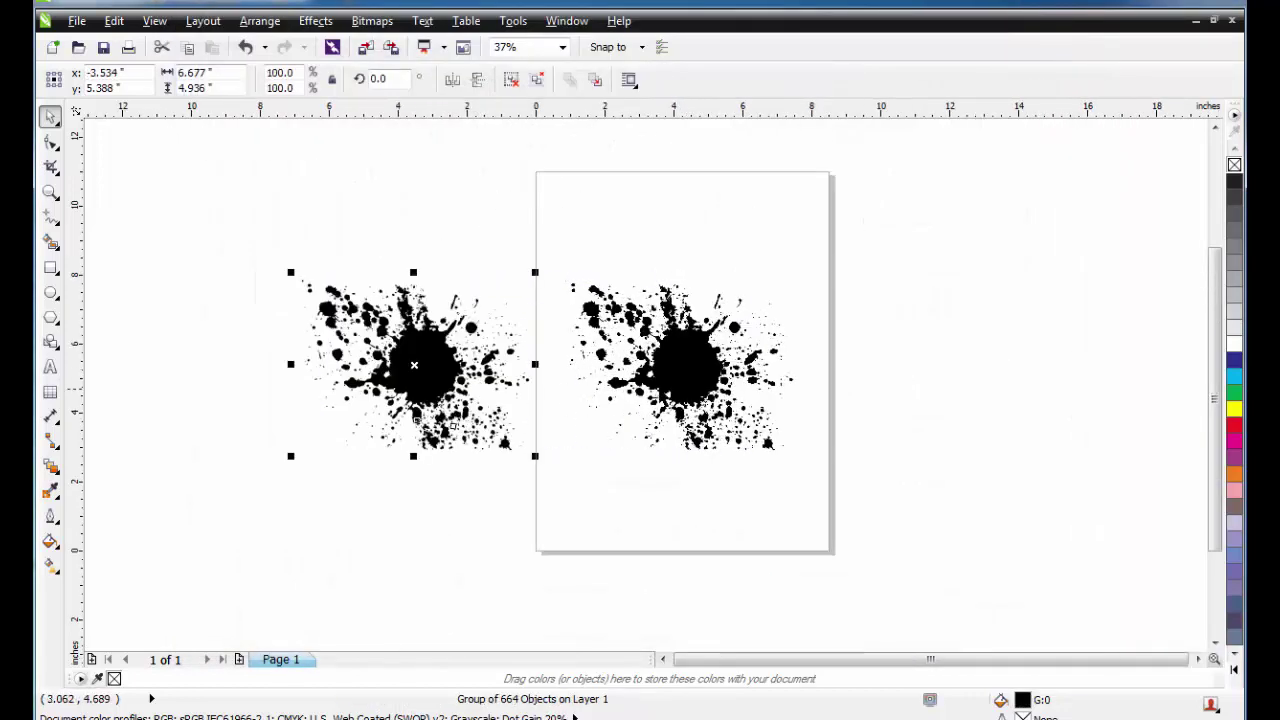
left_click(664, 400)
key("Delete")
left_click_drag(188, 248, 536, 472)
left_click_drag(436, 364, 694, 367)
mouse_move(466, 243)
left_mouse_down()
mouse_move(969, 543)
mouse_move(1014, 529)
left_mouse_up()
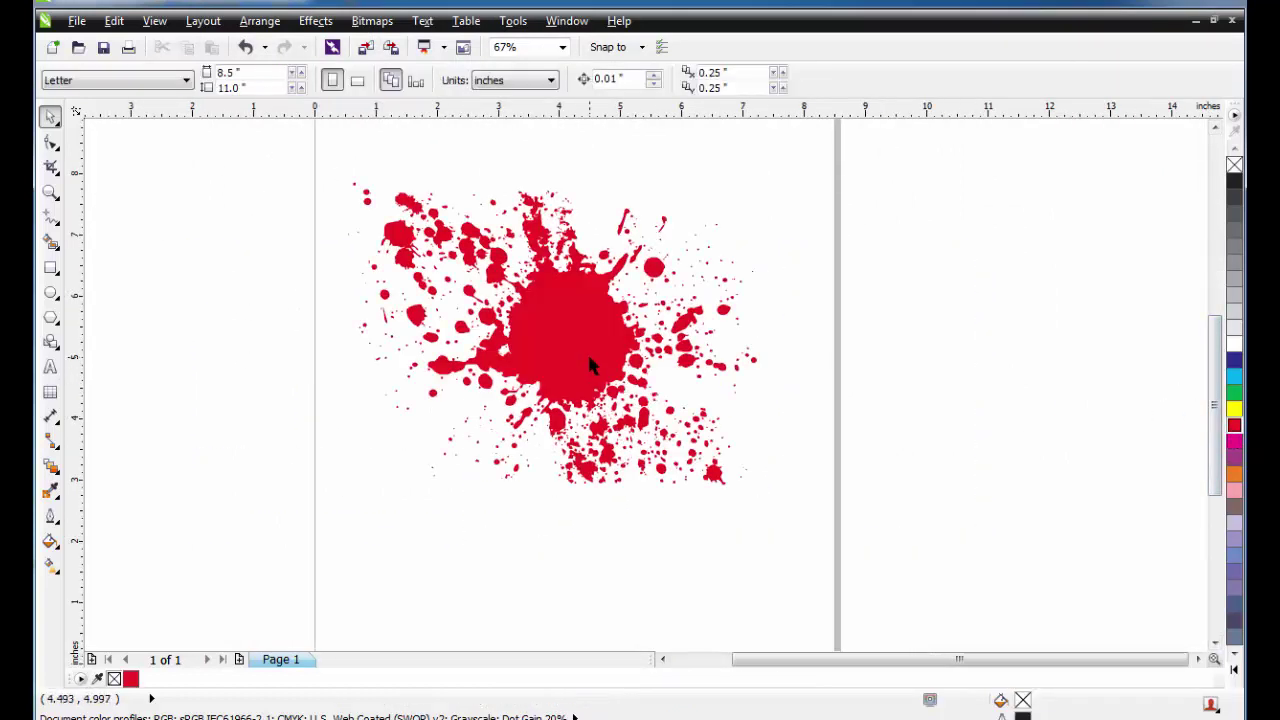
left_click_drag(587, 351, 606, 351)
Step: Draw a rectangle around the splash, fill it yellow, and send it behind
left_click(50, 267)
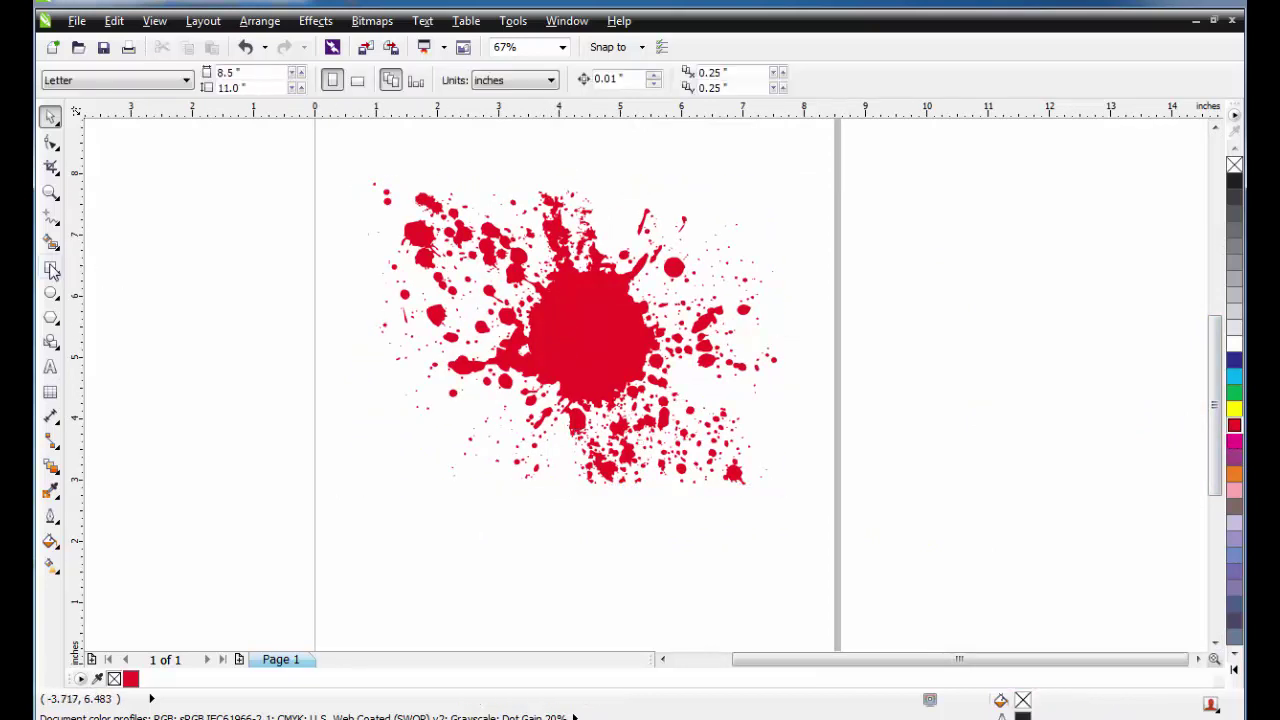
left_click_drag(328, 150, 549, 382)
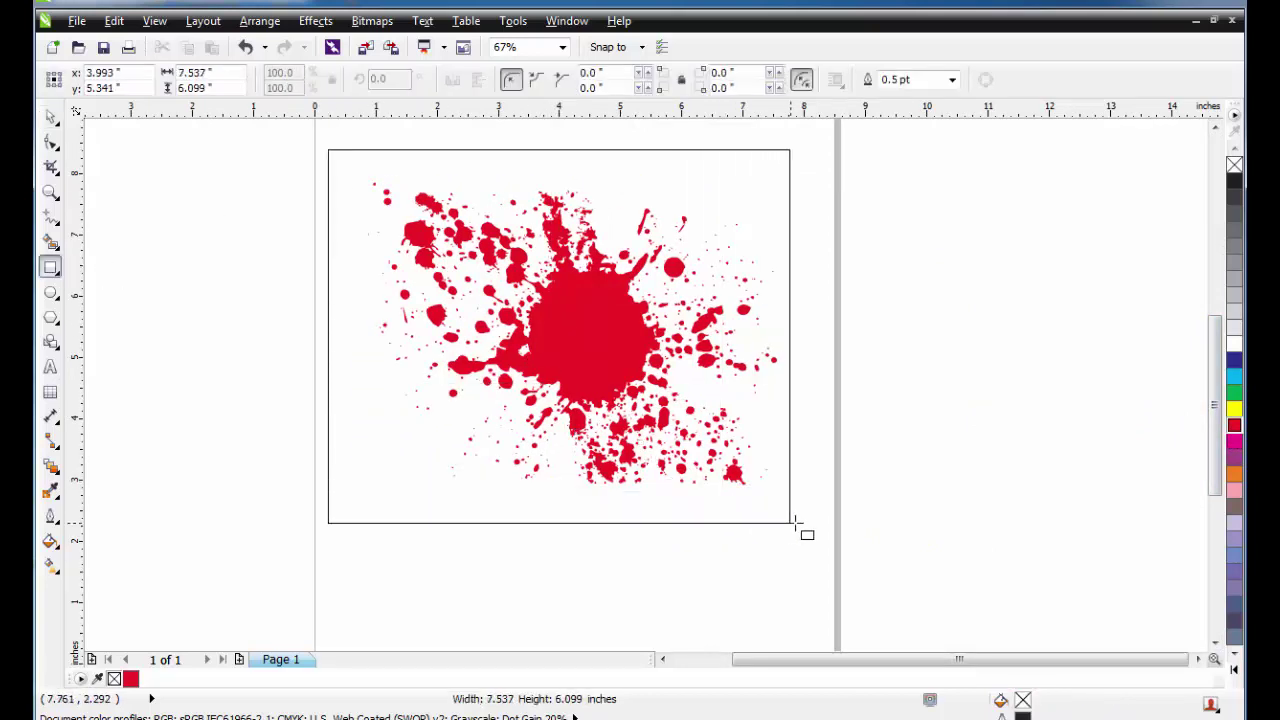
left_click_drag(632, 447, 821, 519)
left_click(49, 117)
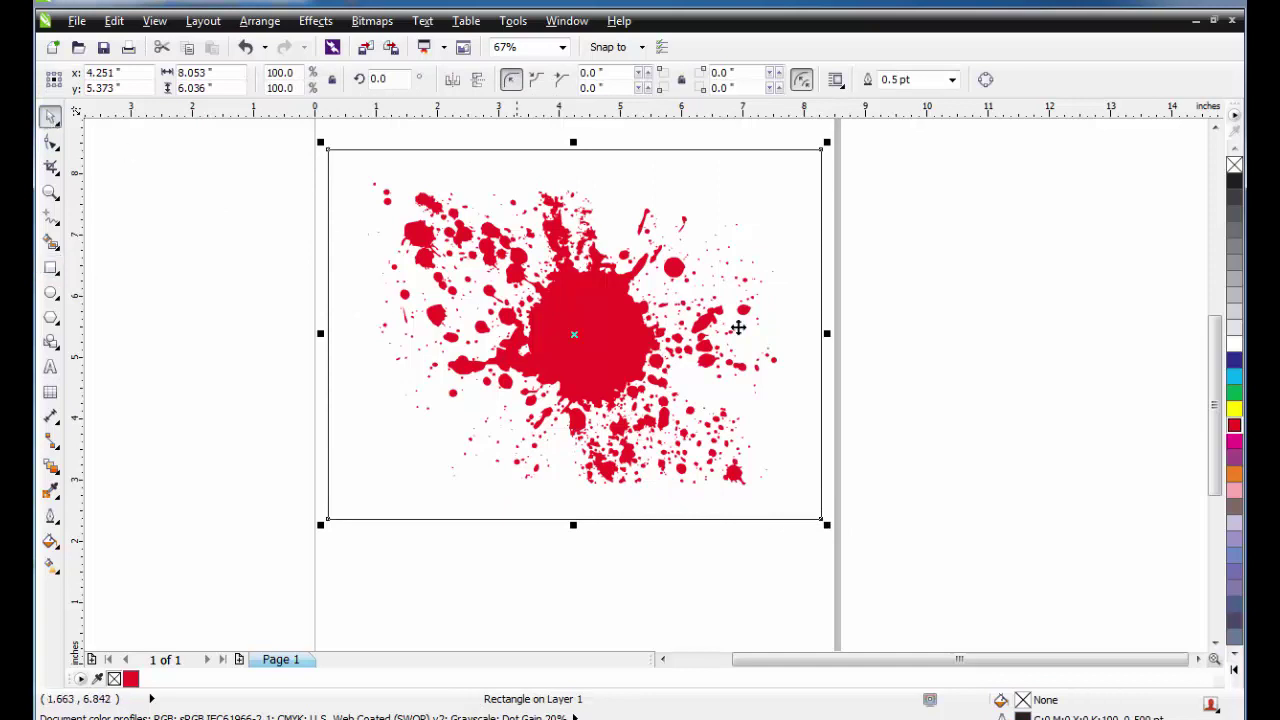
left_click(1234, 408)
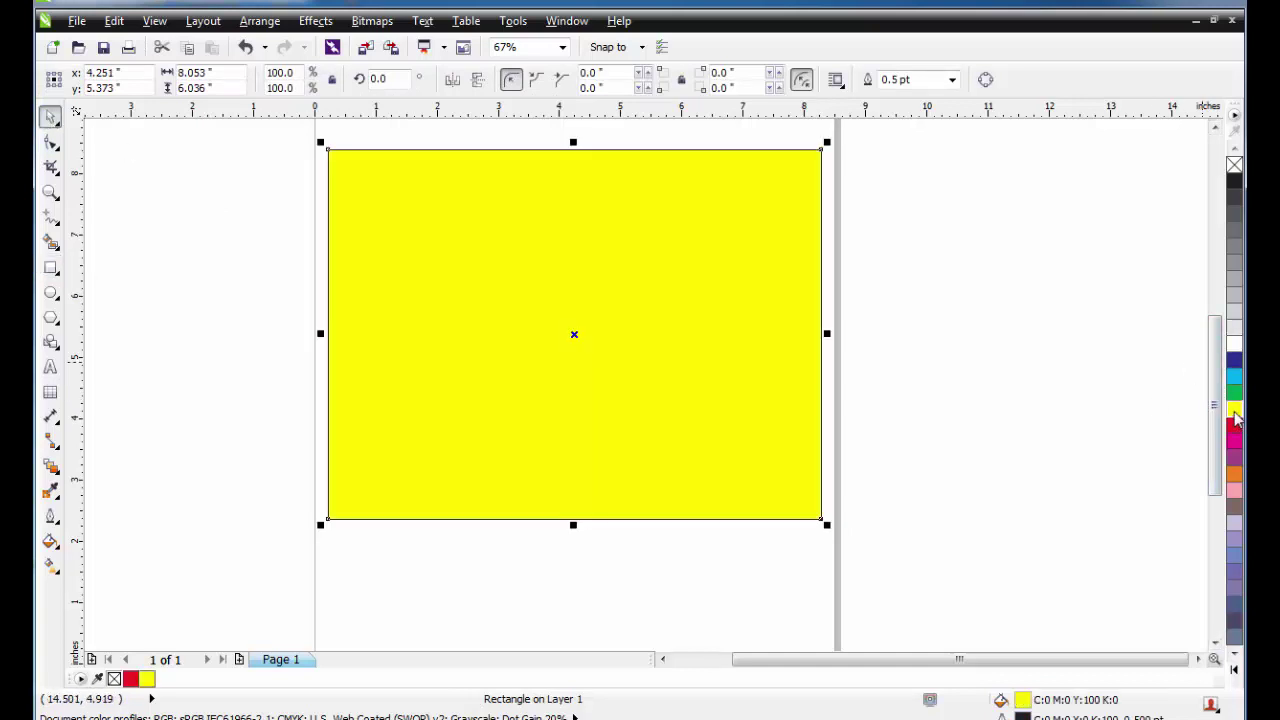
key("shift+Page_Down")
Step: Reselect the red splash group and nudge it slightly right and down
left_click(1110, 378)
key("Tab")
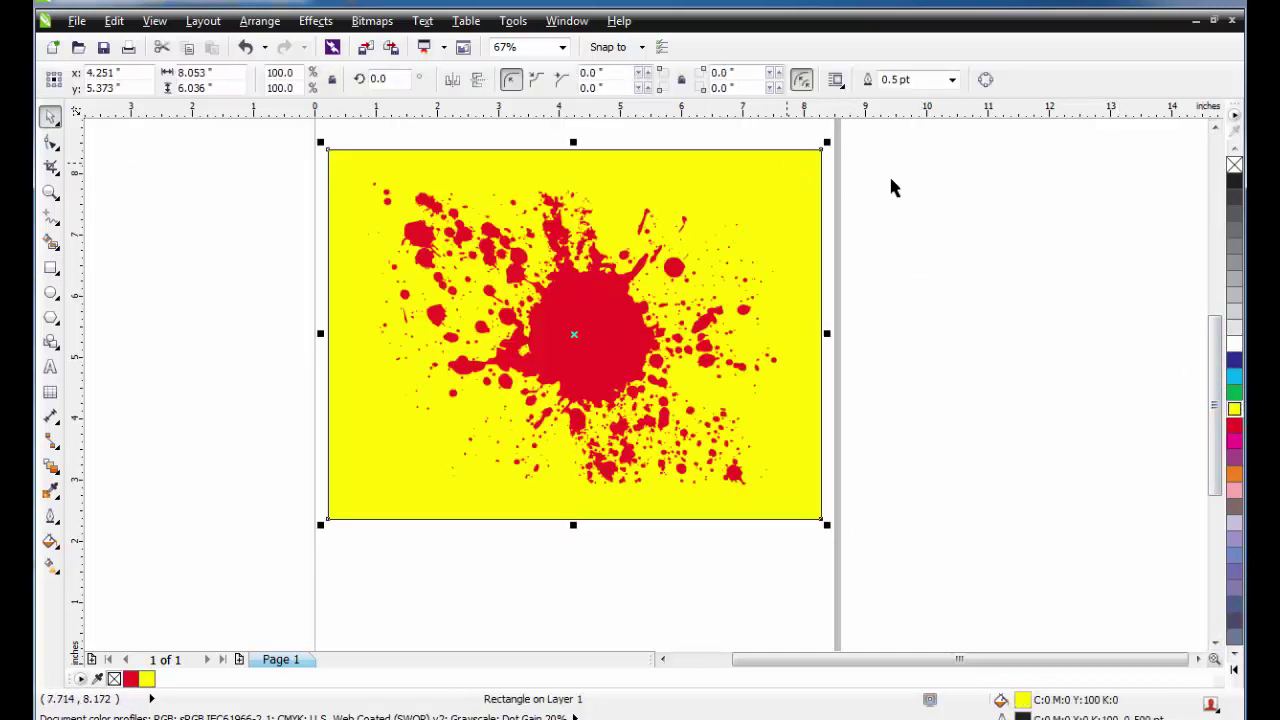
left_click(860, 242)
left_click(585, 307)
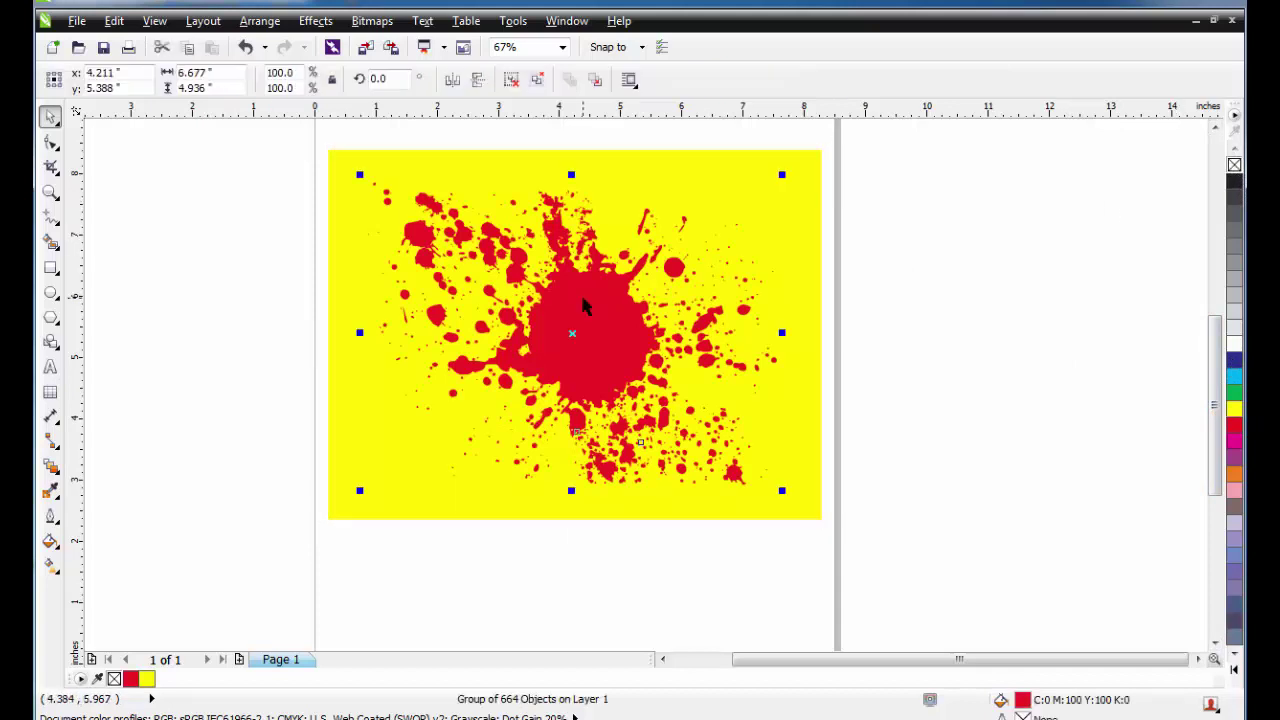
left_click_drag(705, 194, 708, 195)
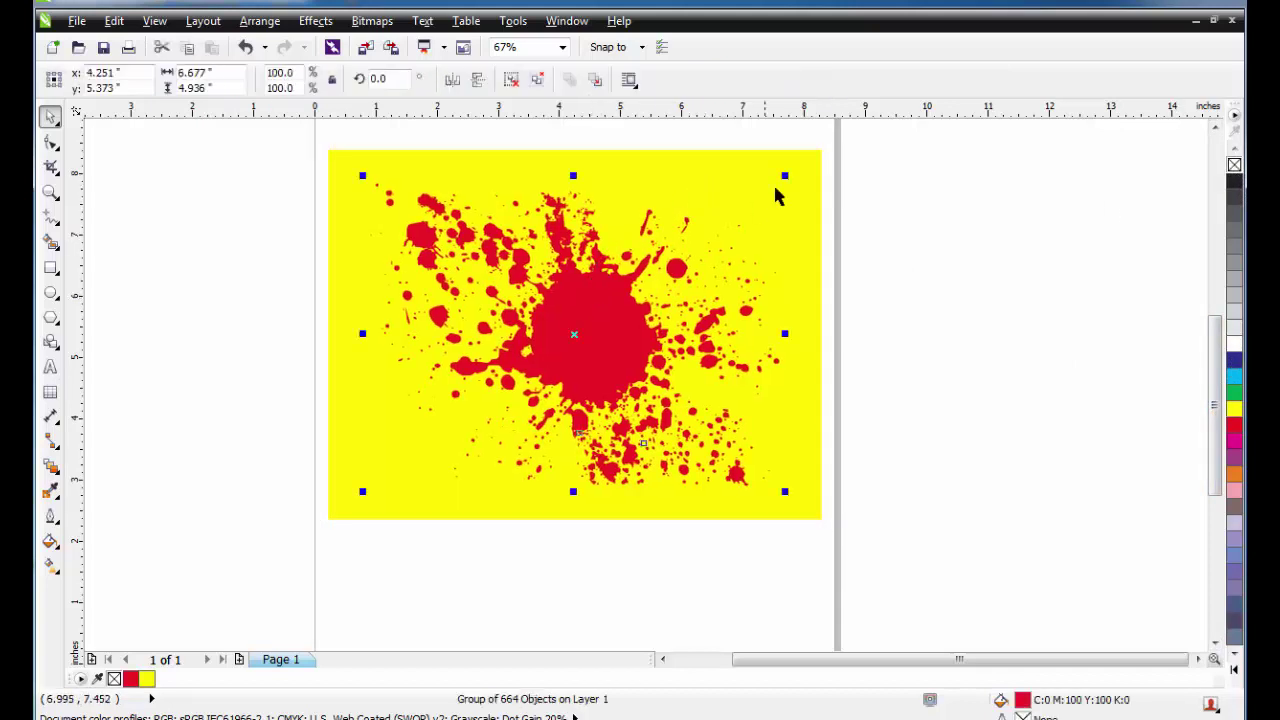
Step: Enlarge the splash to 115.3% and import dada.jpg over it
left_click_drag(785, 176, 826, 156)
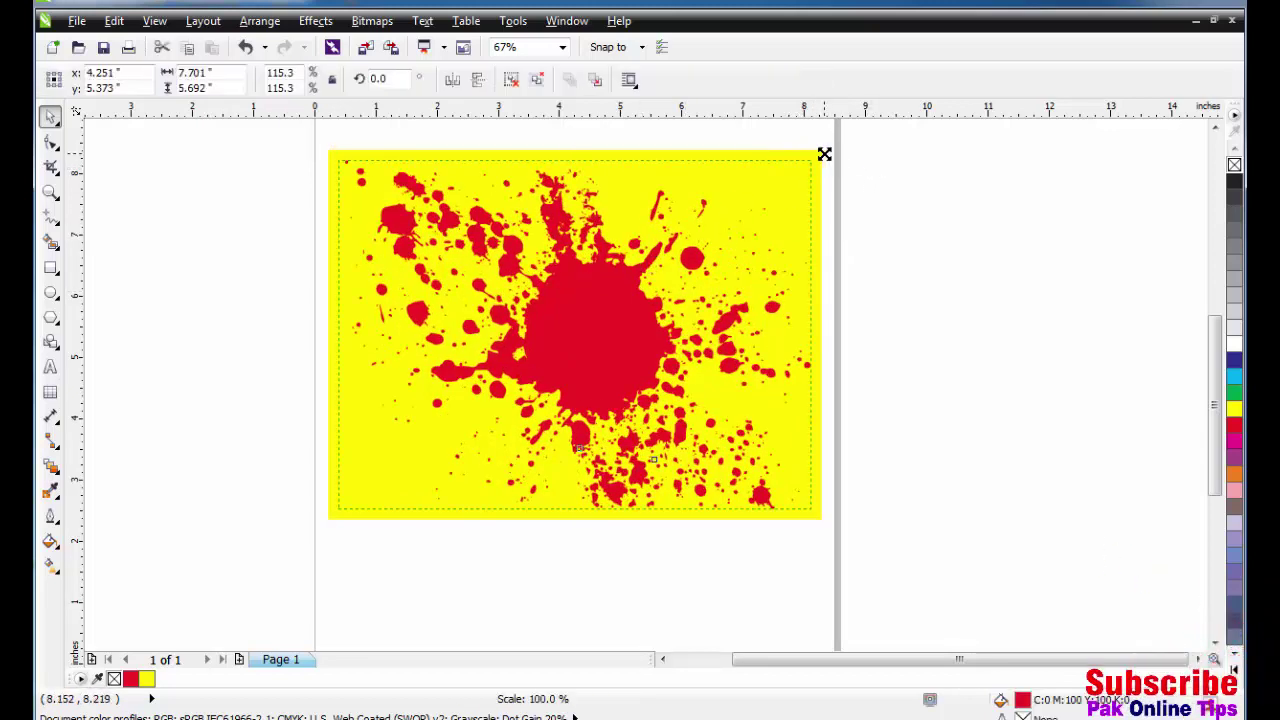
left_click(907, 225)
left_click(365, 47)
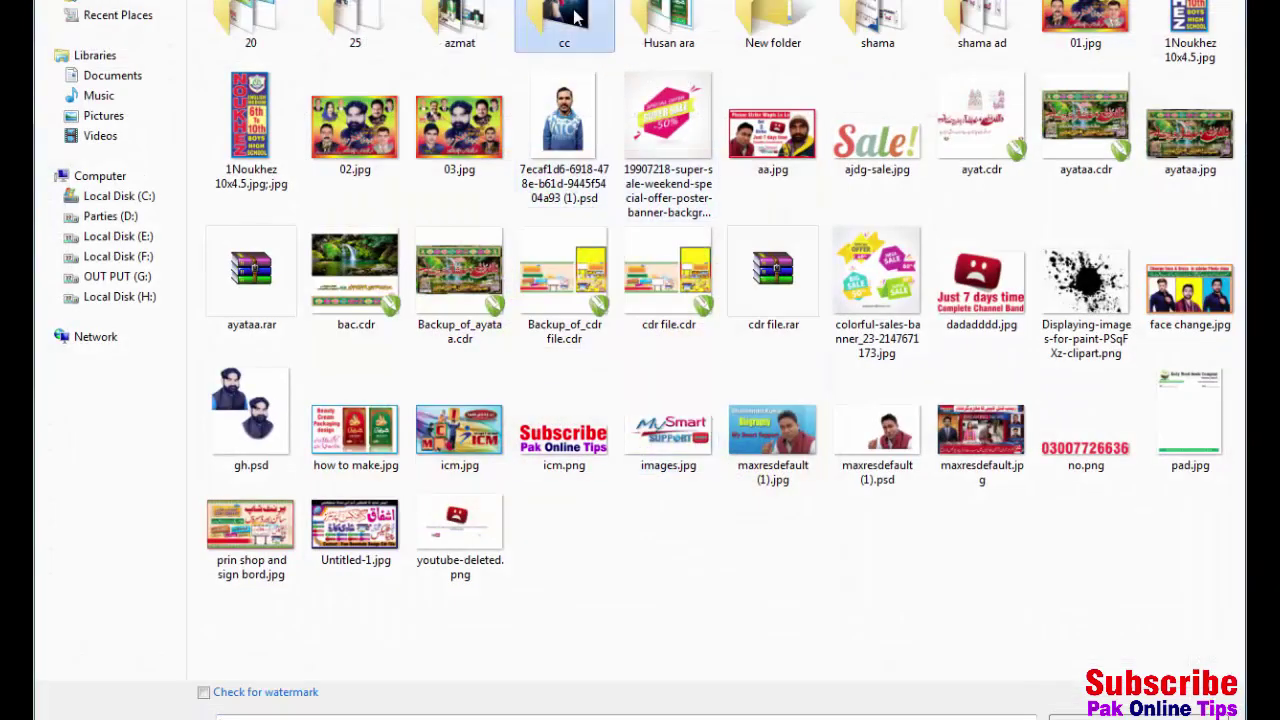
double_click(564, 18)
key("Return")
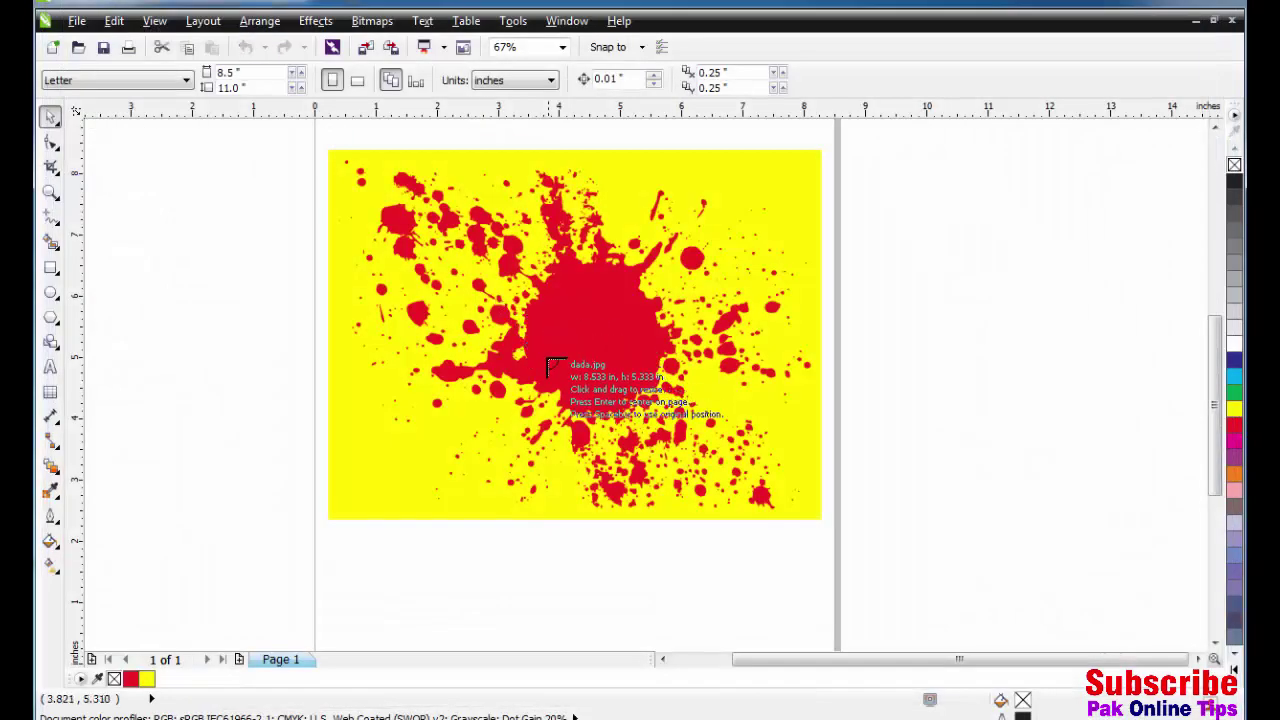
mouse_move(477, 266)
left_mouse_down()
mouse_move(716, 487)
mouse_move(726, 430)
left_mouse_up()
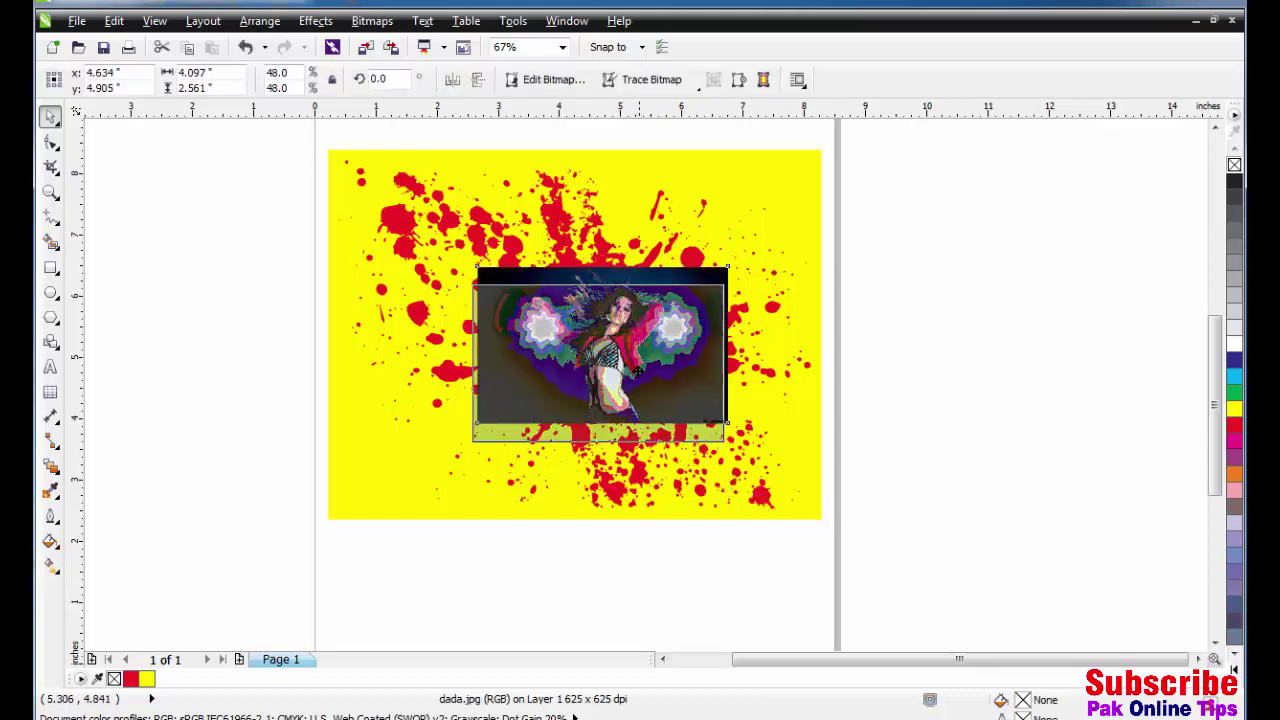
Step: Scale the photo to 129.7% and PowerClip it inside the splash
left_click_drag(735, 284, 931, 137)
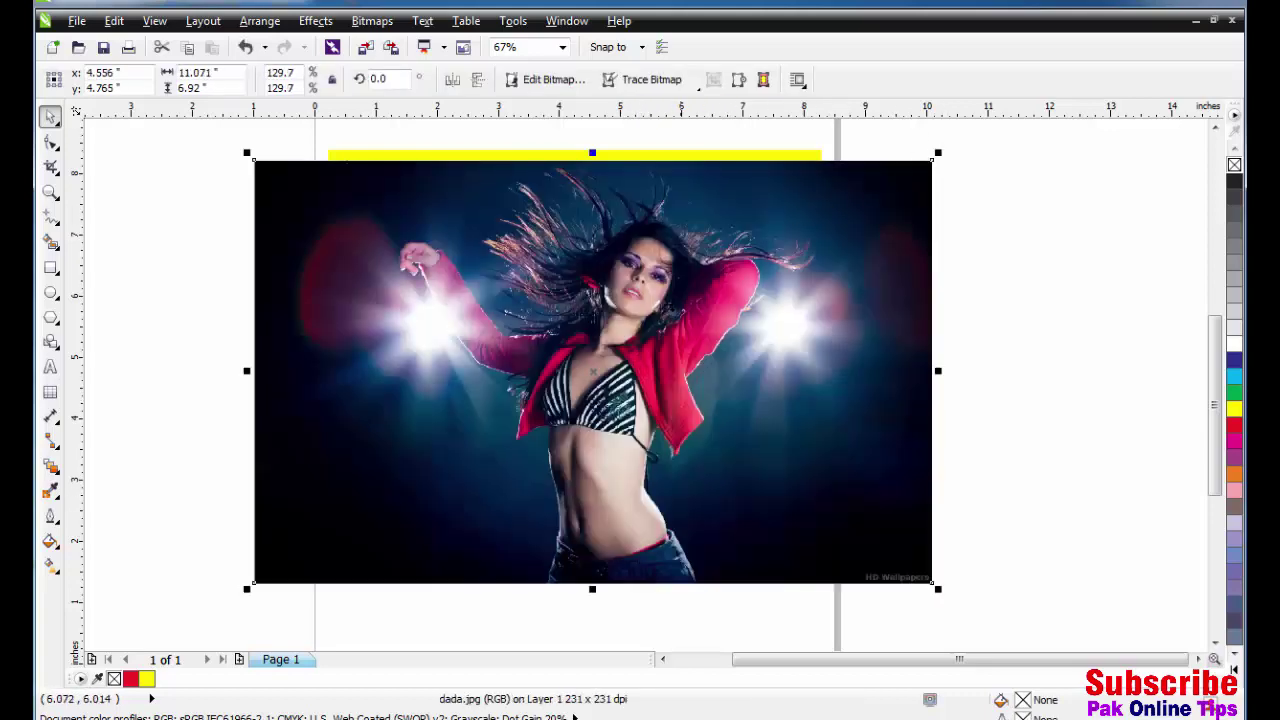
left_click_drag(660, 317, 648, 313)
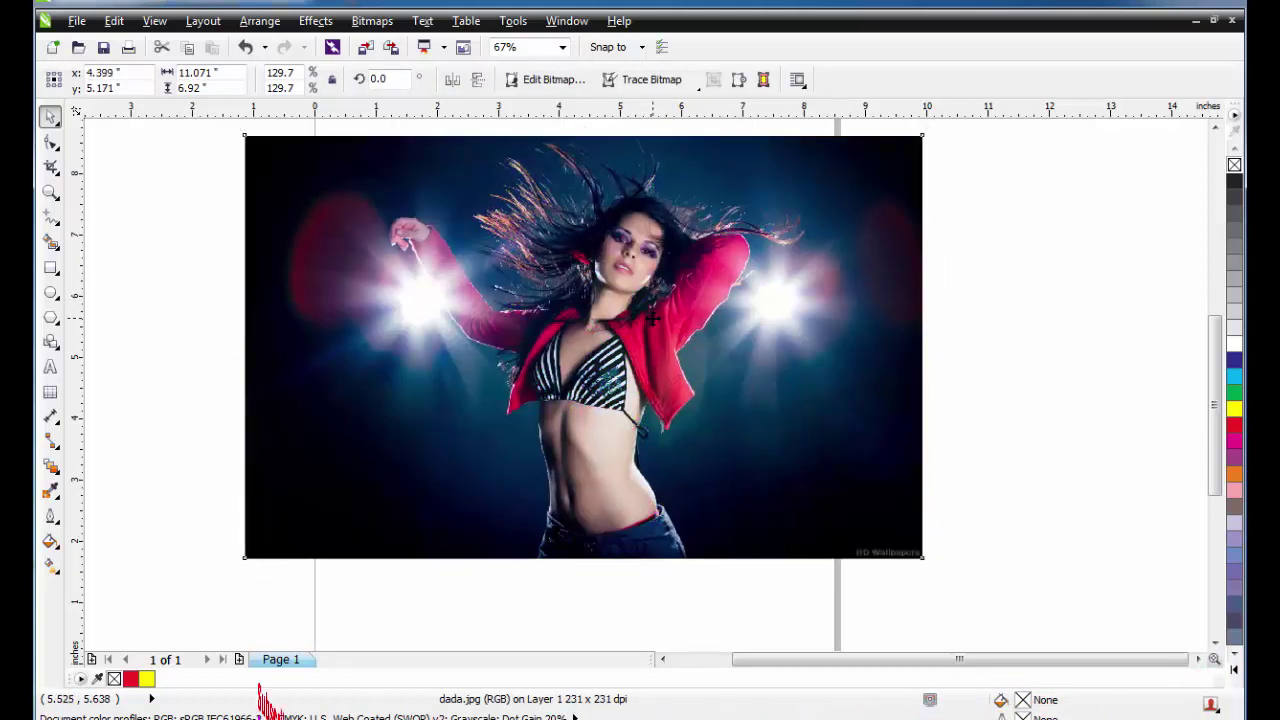
key("shift+Page_Down")
left_click(586, 311)
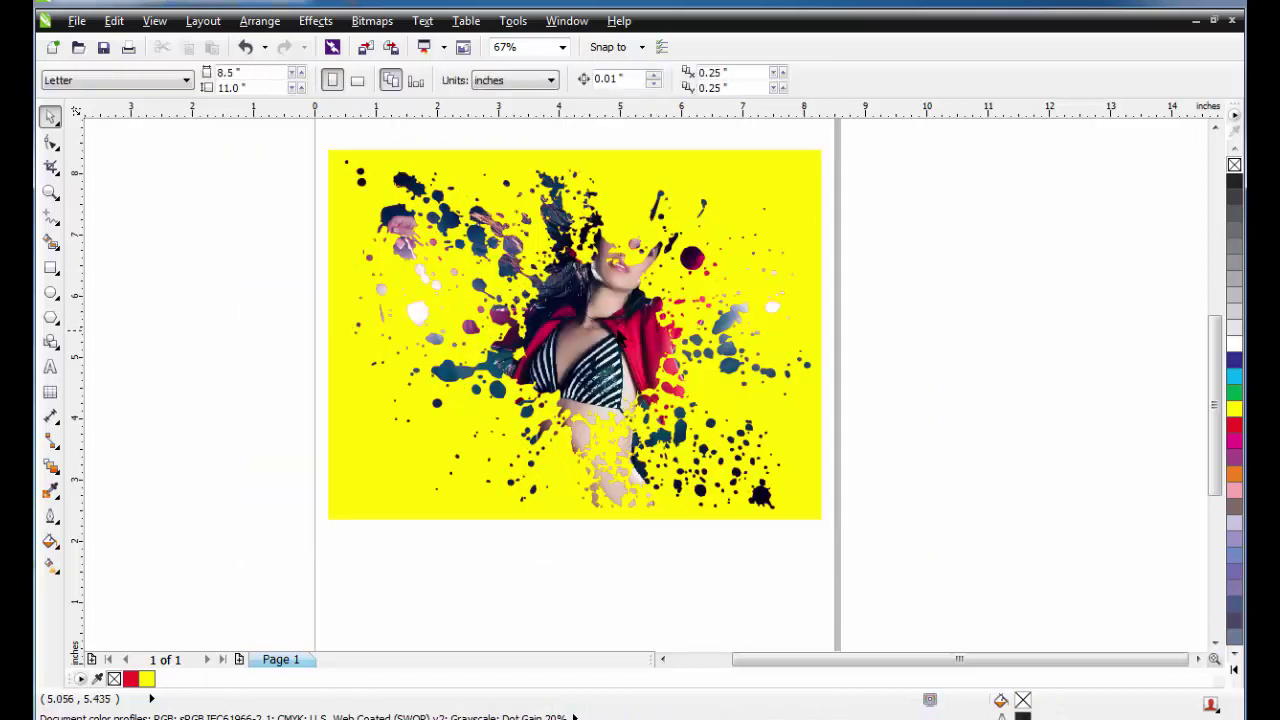
Step: Edit the PowerClip contents and move the photo down inside the splash
left_click(605, 337)
mouse_move(605, 337)
left_mouse_down()
mouse_move(610, 392)
mouse_move(554, 375)
left_mouse_up()
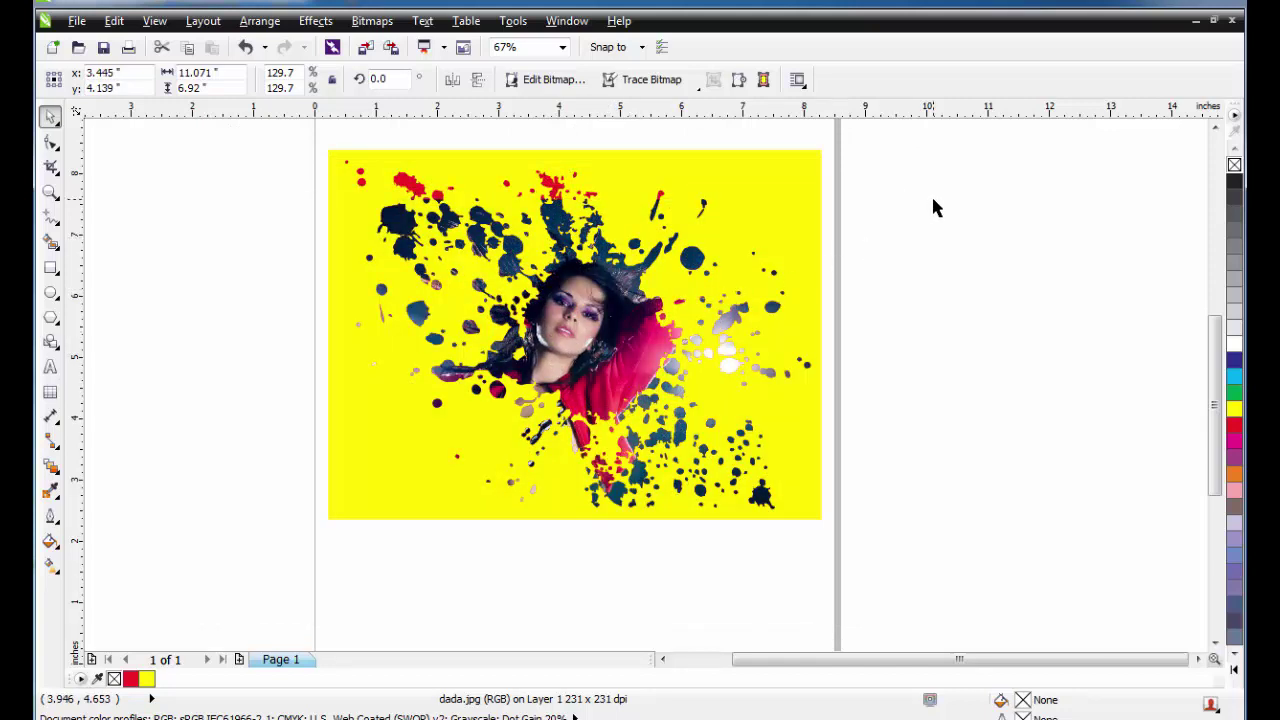
left_click_drag(578, 310, 596, 303)
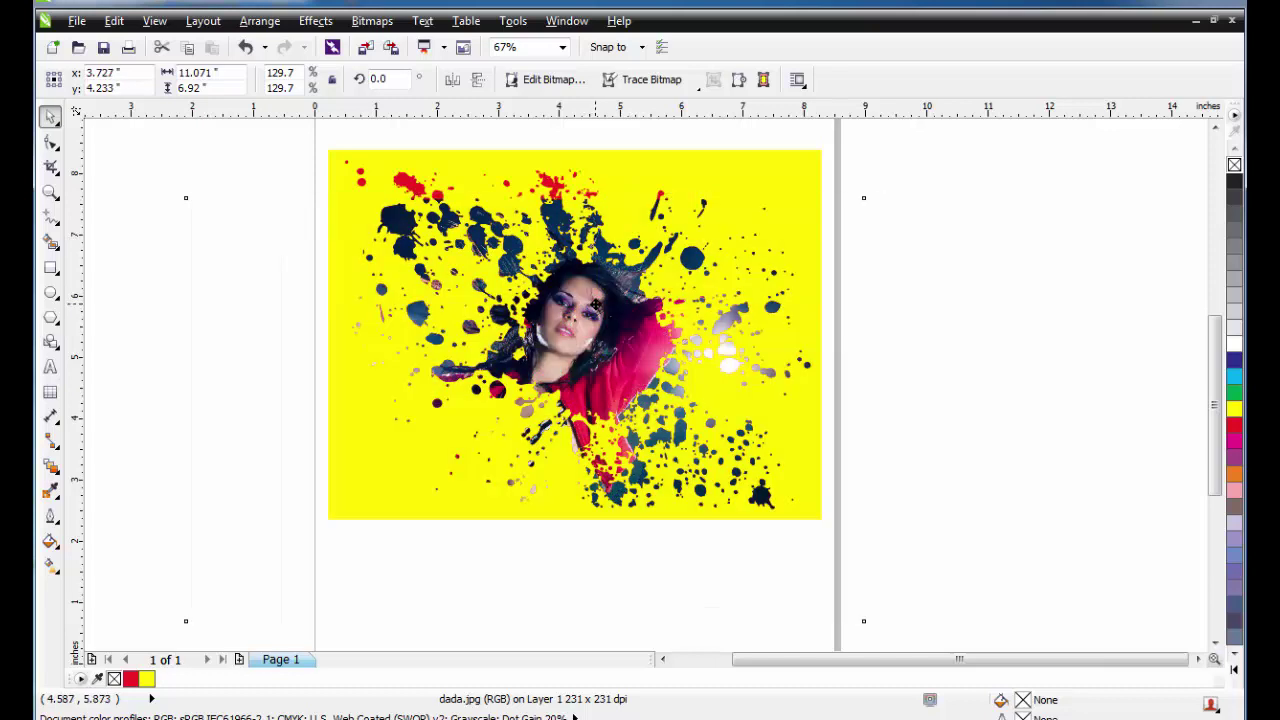
key("Escape")
scroll(749, 386, "down", 3)
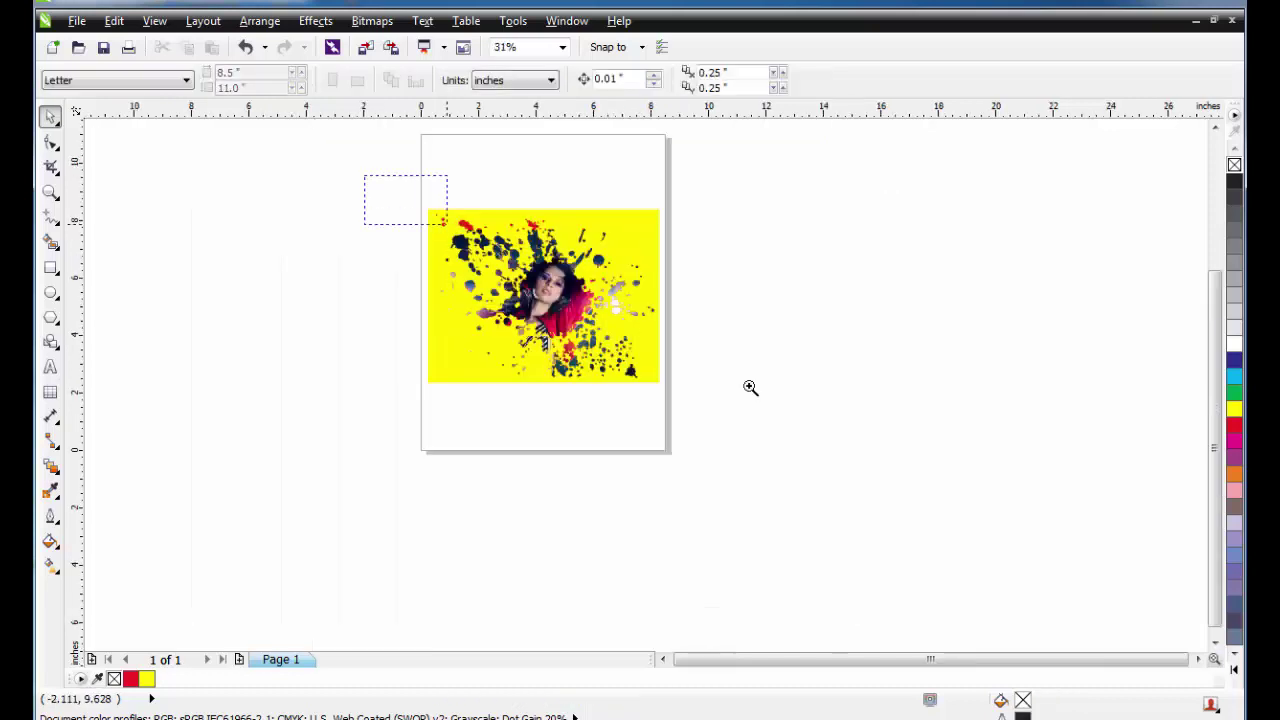
scroll(640, 240, "up", 2)
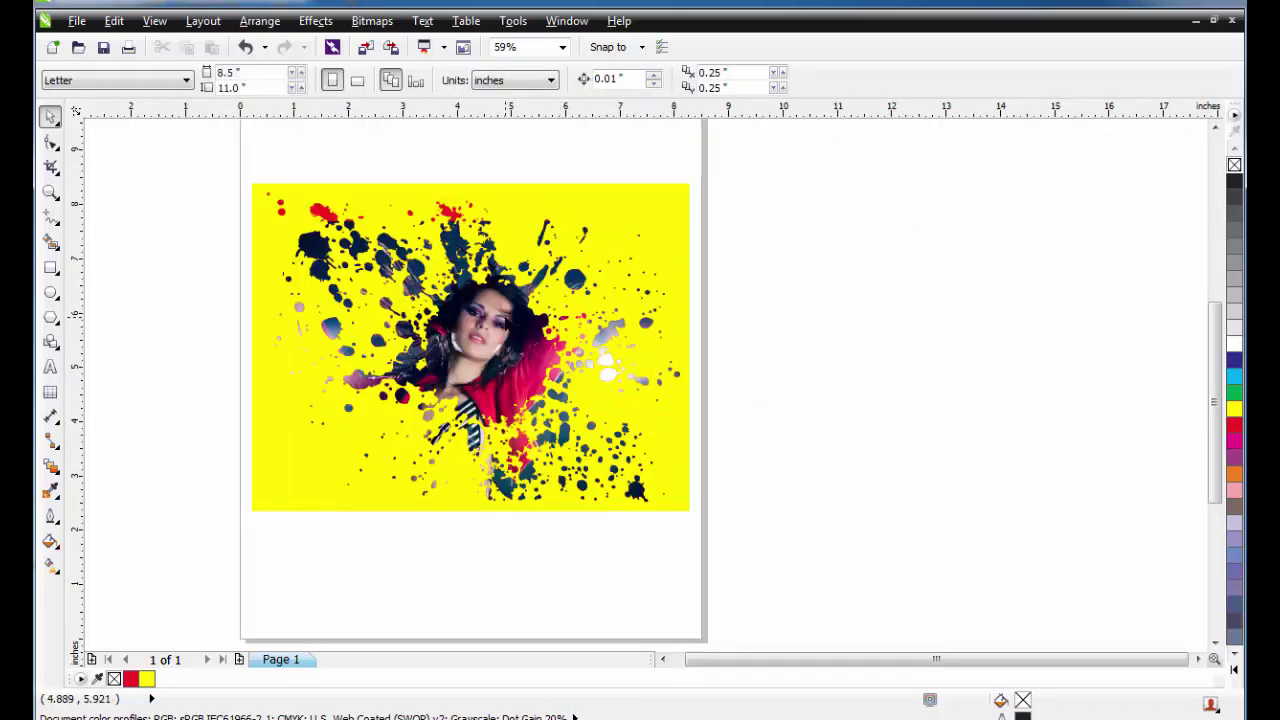
Step: Enlarge the photo to 145.4%, centre her face, and finish editing
left_click(657, 236)
left_click_drag(748, 213, 779, 190)
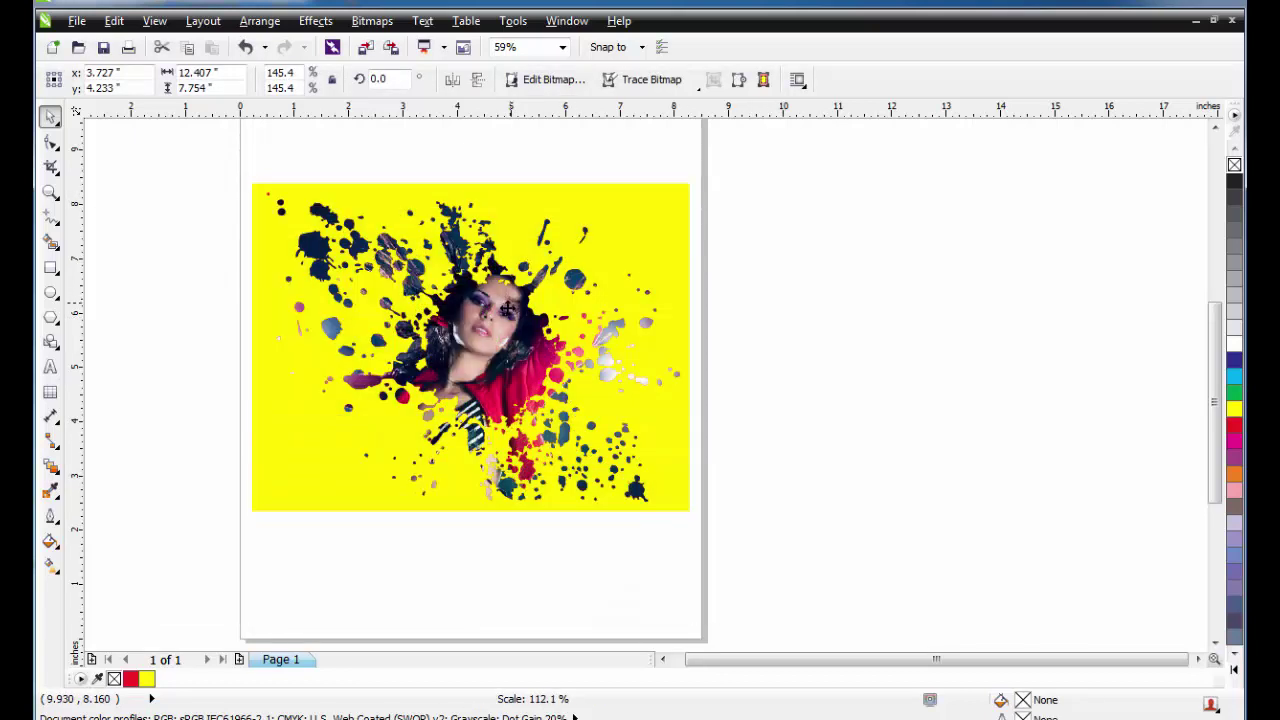
left_click_drag(500, 317, 500, 321)
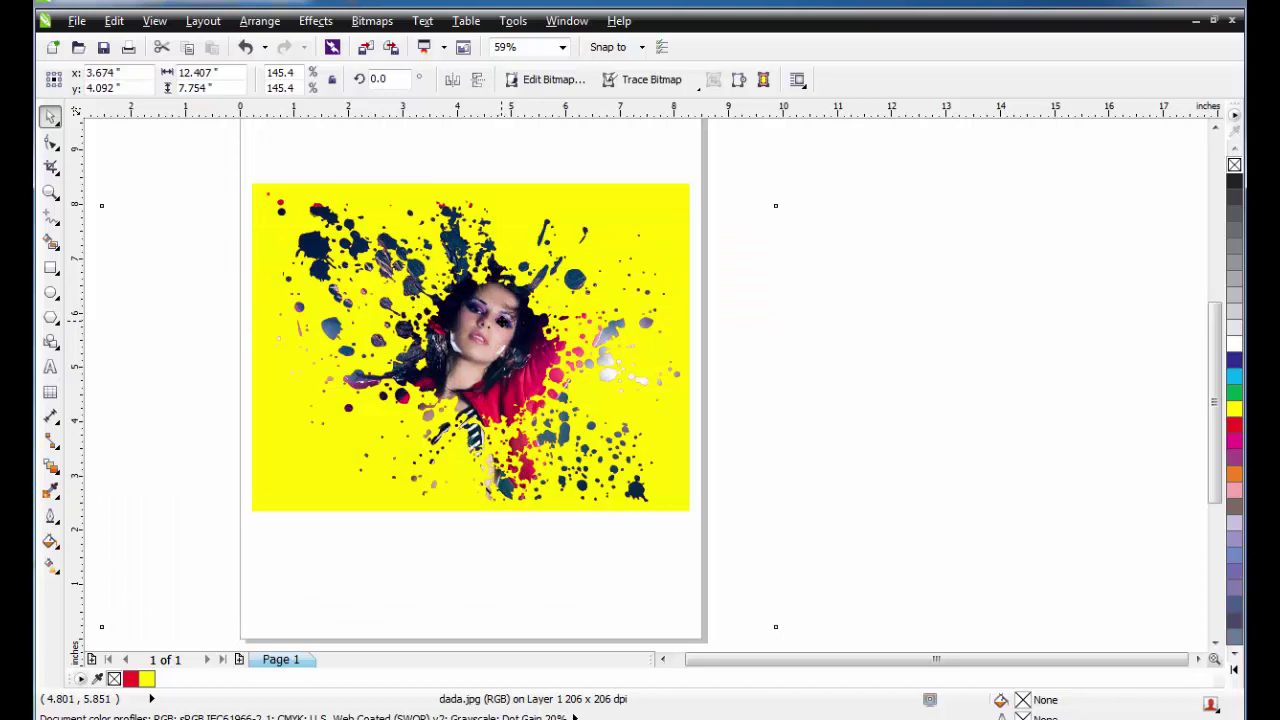
left_click(779, 257)
Step: Recolour the clipped splash group dark blue, then cyan
left_click(510, 302)
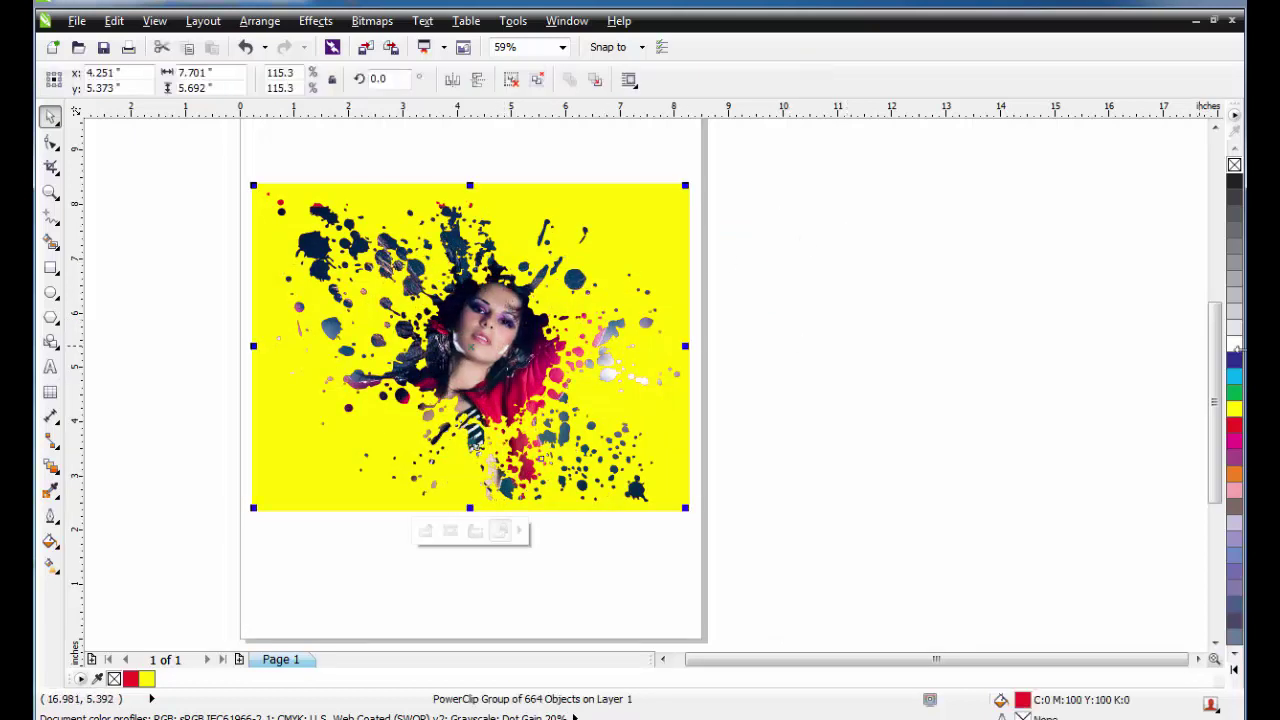
left_click(1234, 360)
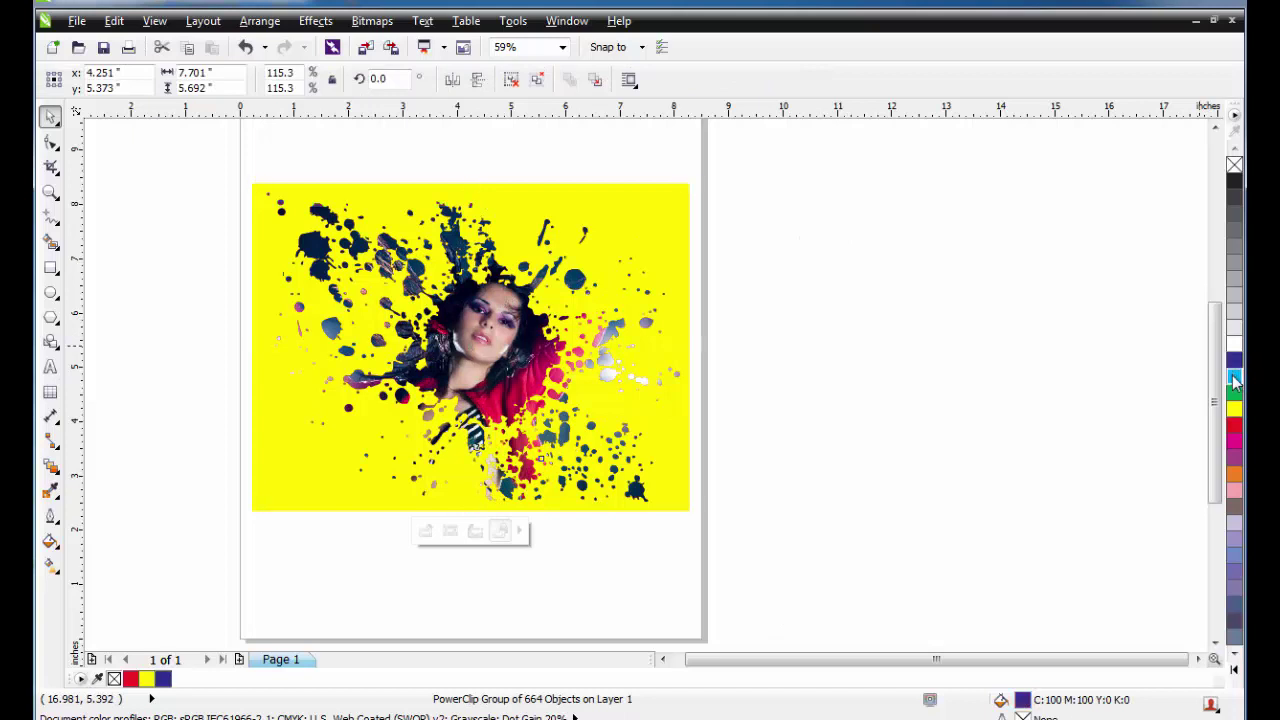
left_click(1234, 376)
left_click(890, 326)
Step: Select the background rectangle and try light grey and black fills
left_click(585, 234)
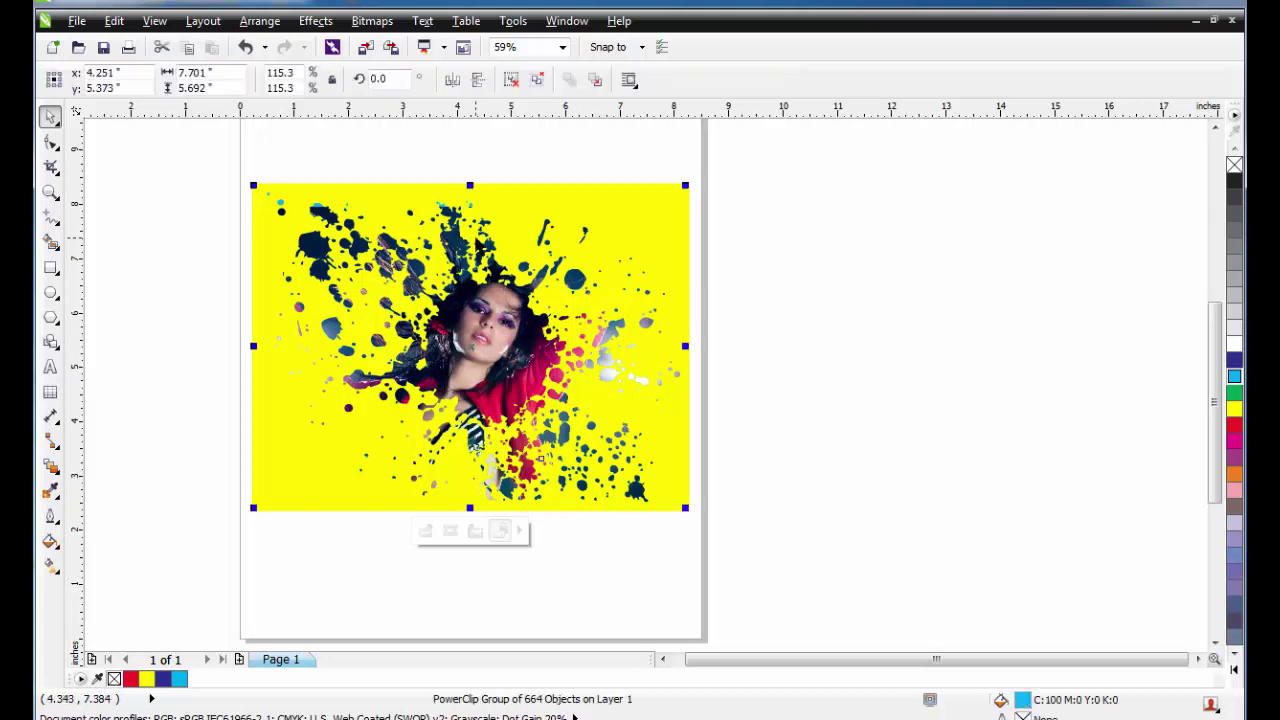
key("Escape")
left_click(560, 187)
left_click(1234, 311)
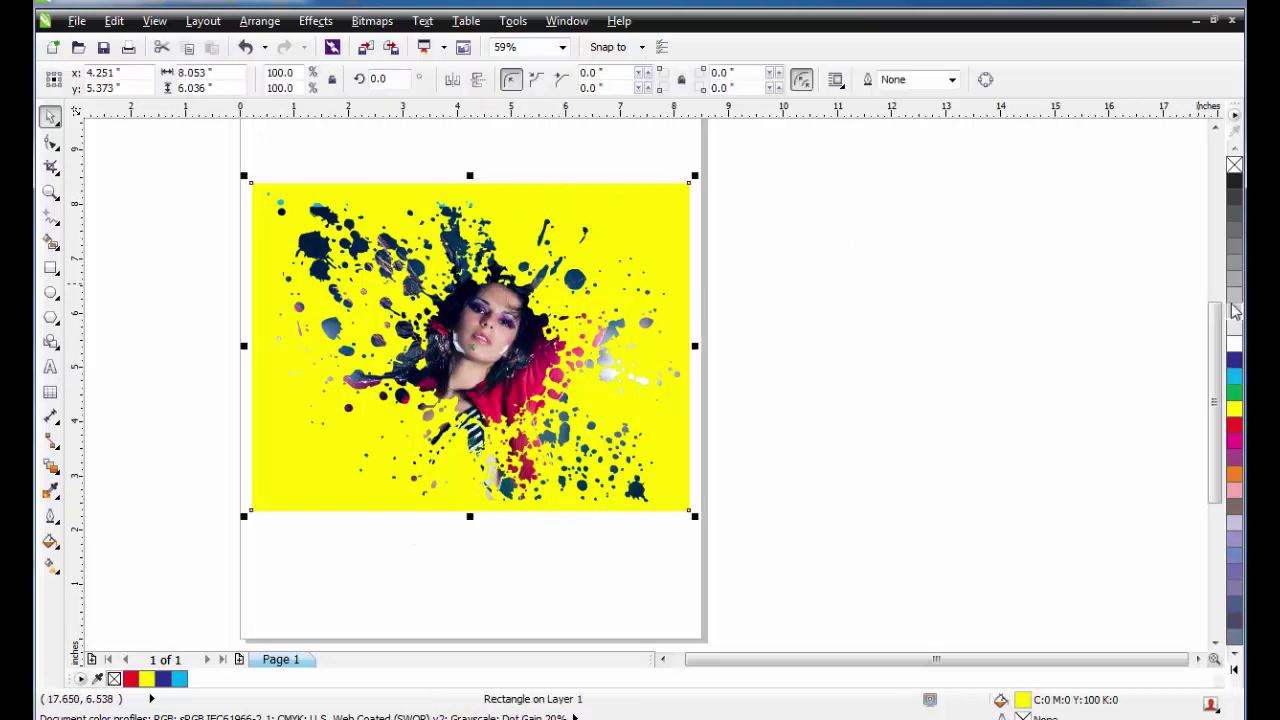
left_click(1236, 670)
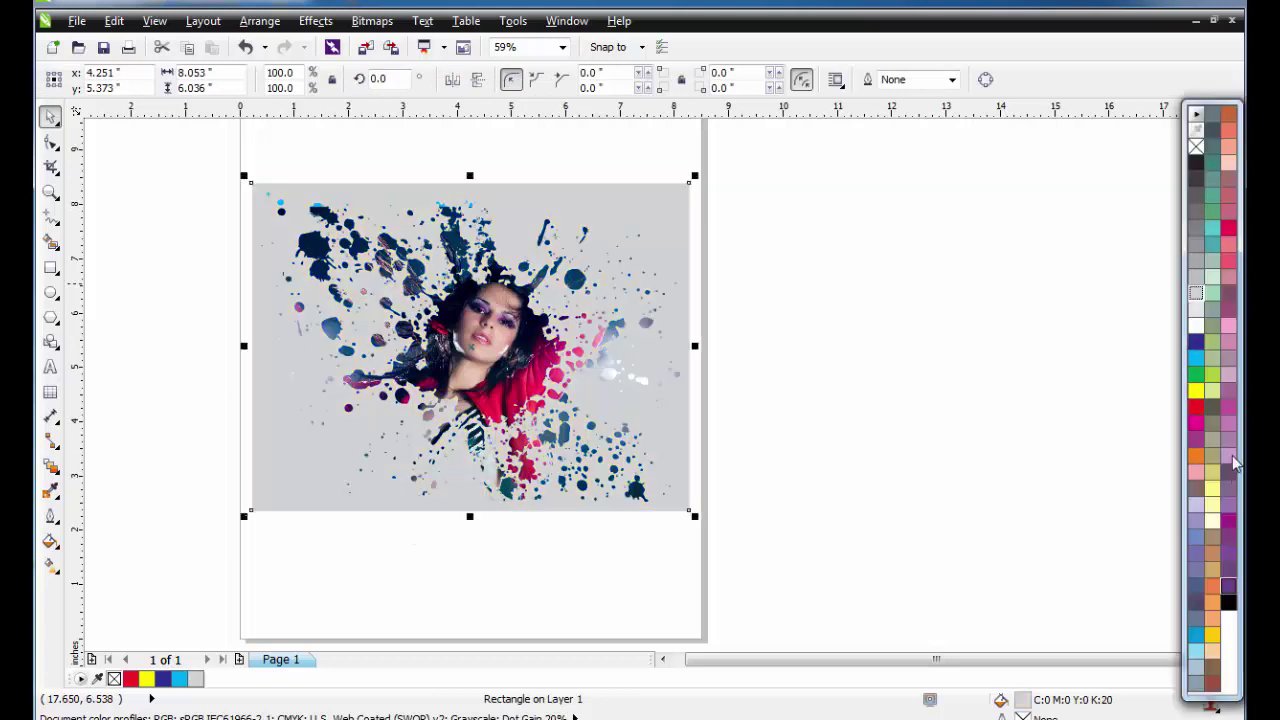
left_click(1229, 601)
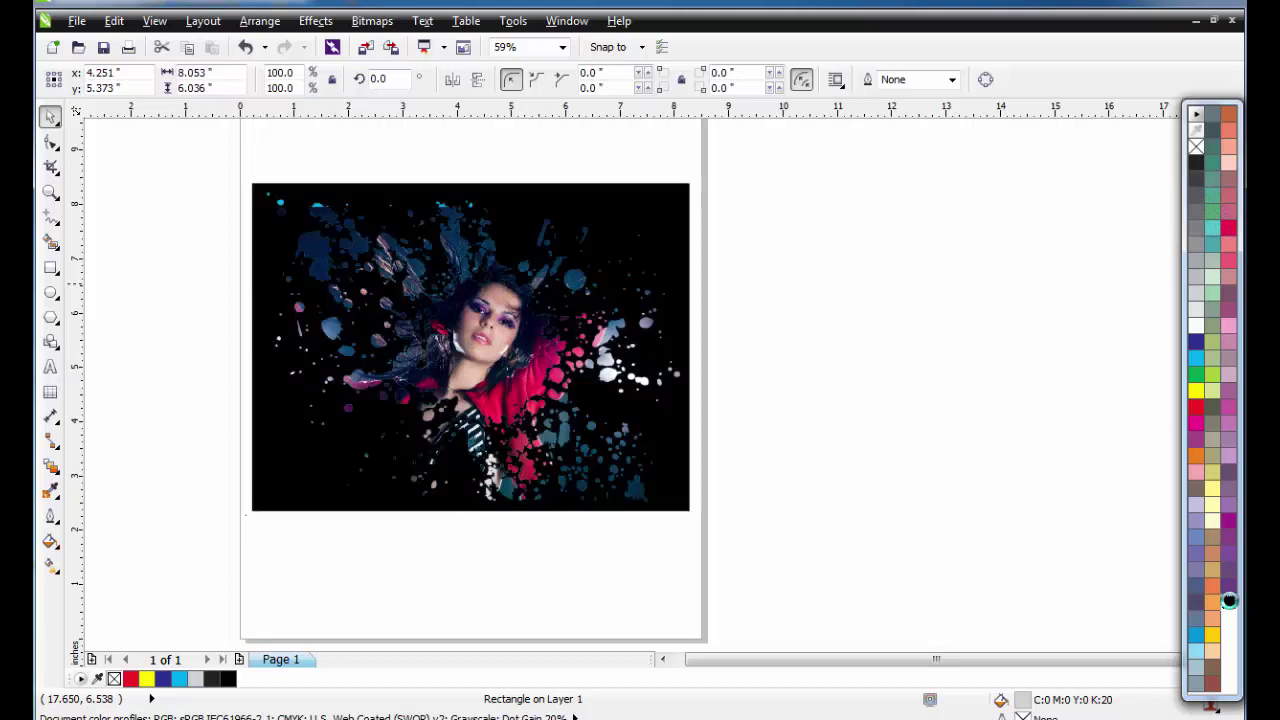
Step: Try green, sage, magenta, peach and blue fills, then settle on light grey
left_click(1197, 376)
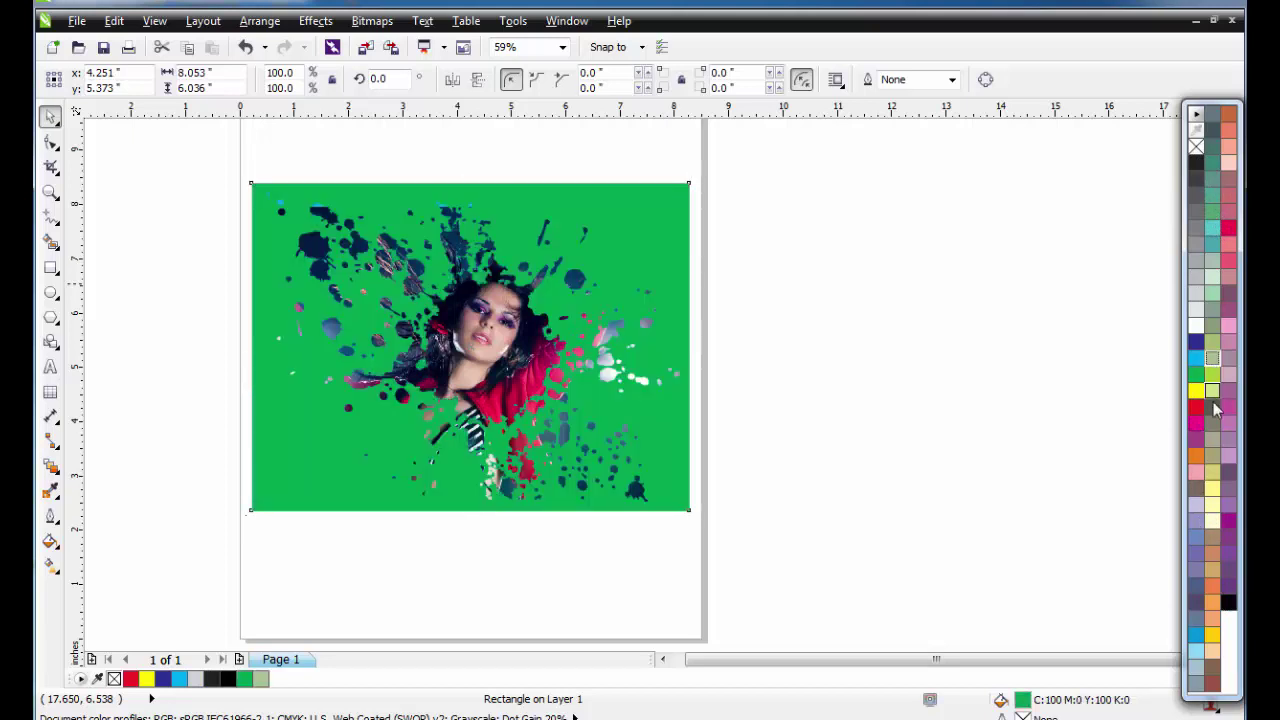
left_click(1212, 424)
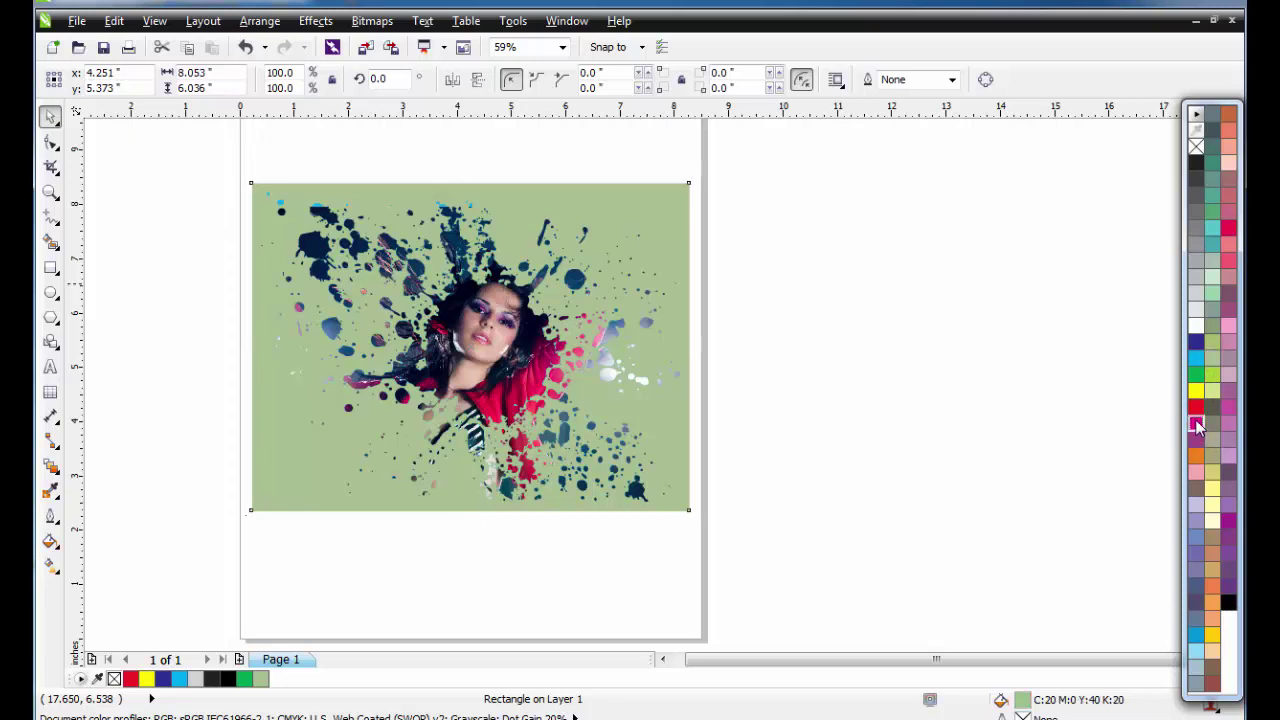
left_click(1196, 423)
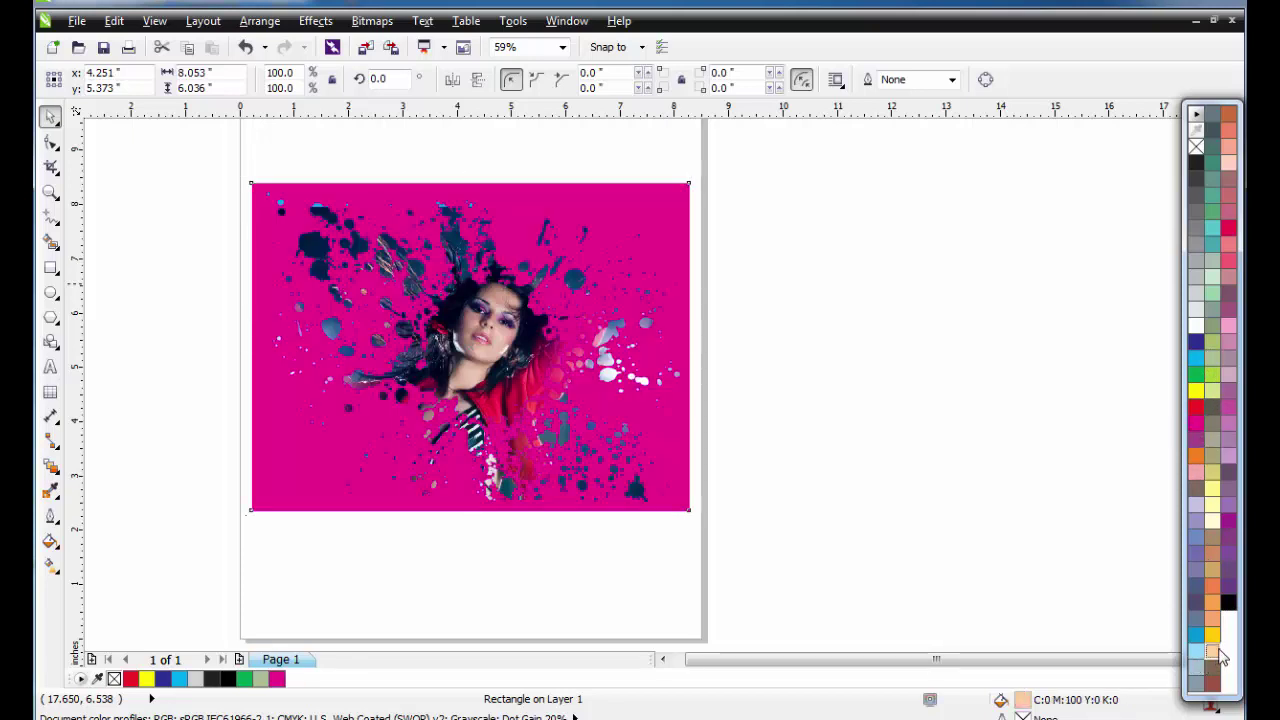
left_click(1216, 651)
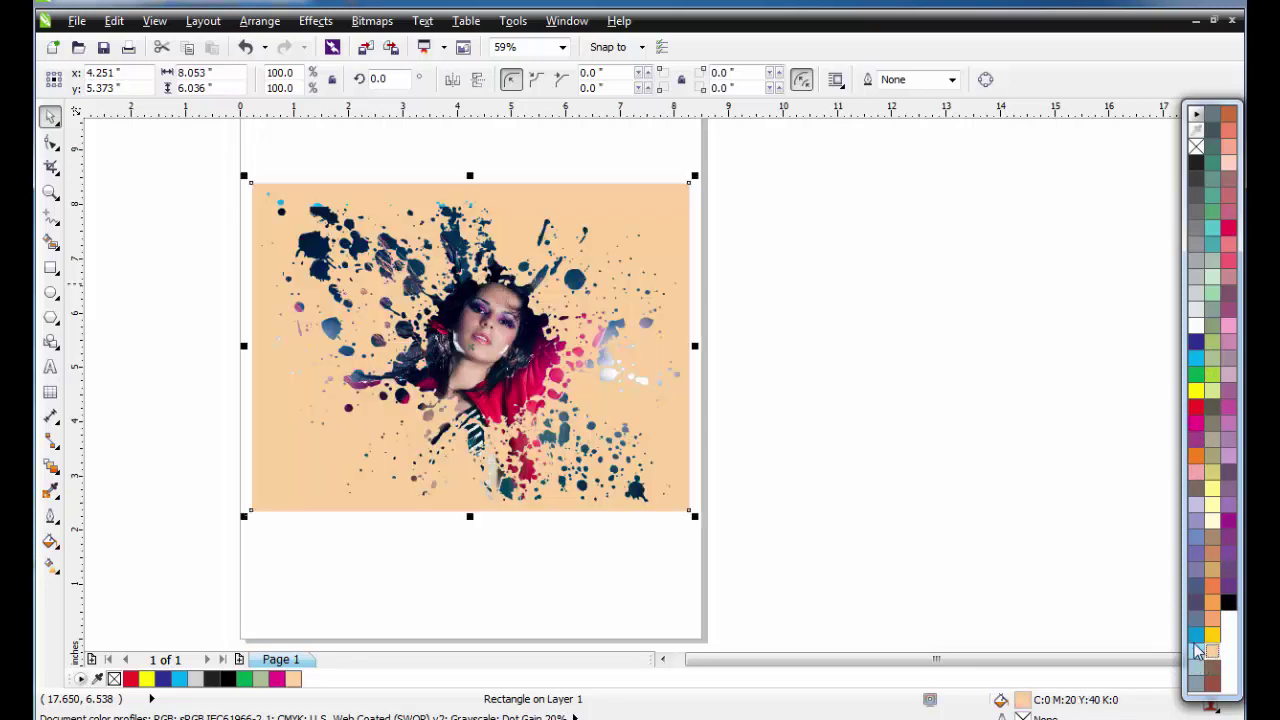
right_click(1196, 638)
left_click(1196, 636)
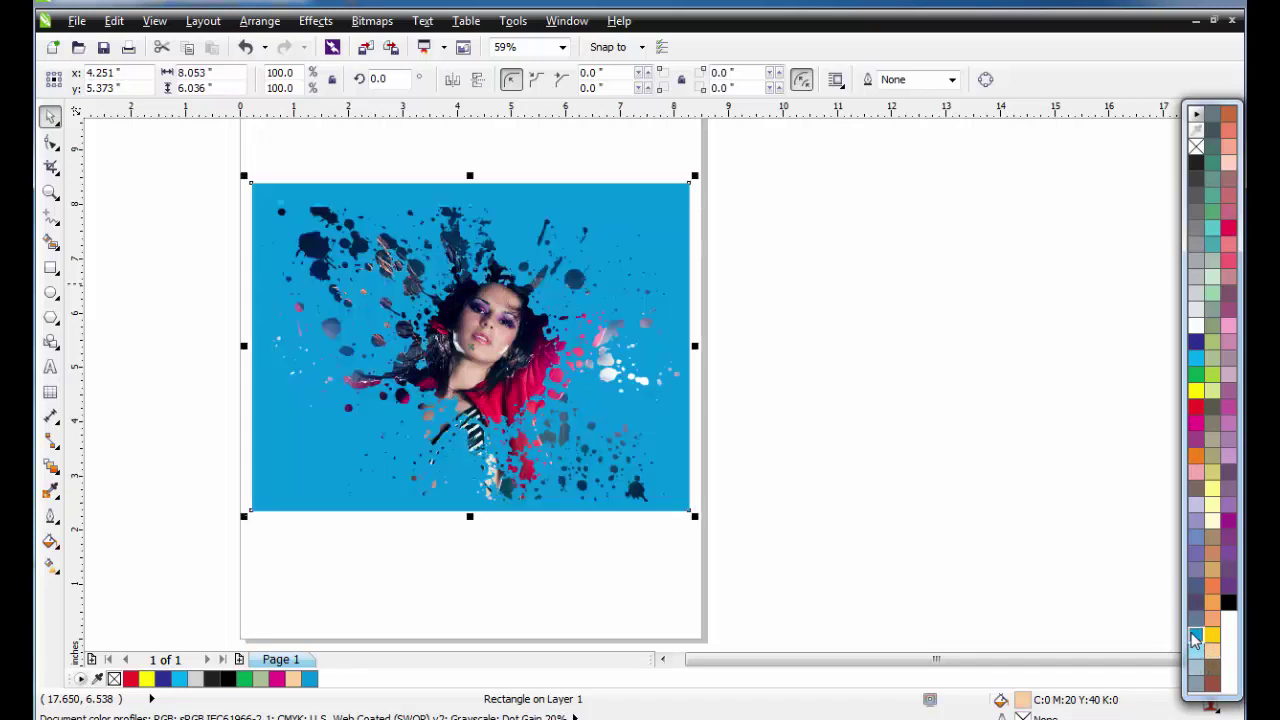
left_click(1194, 300)
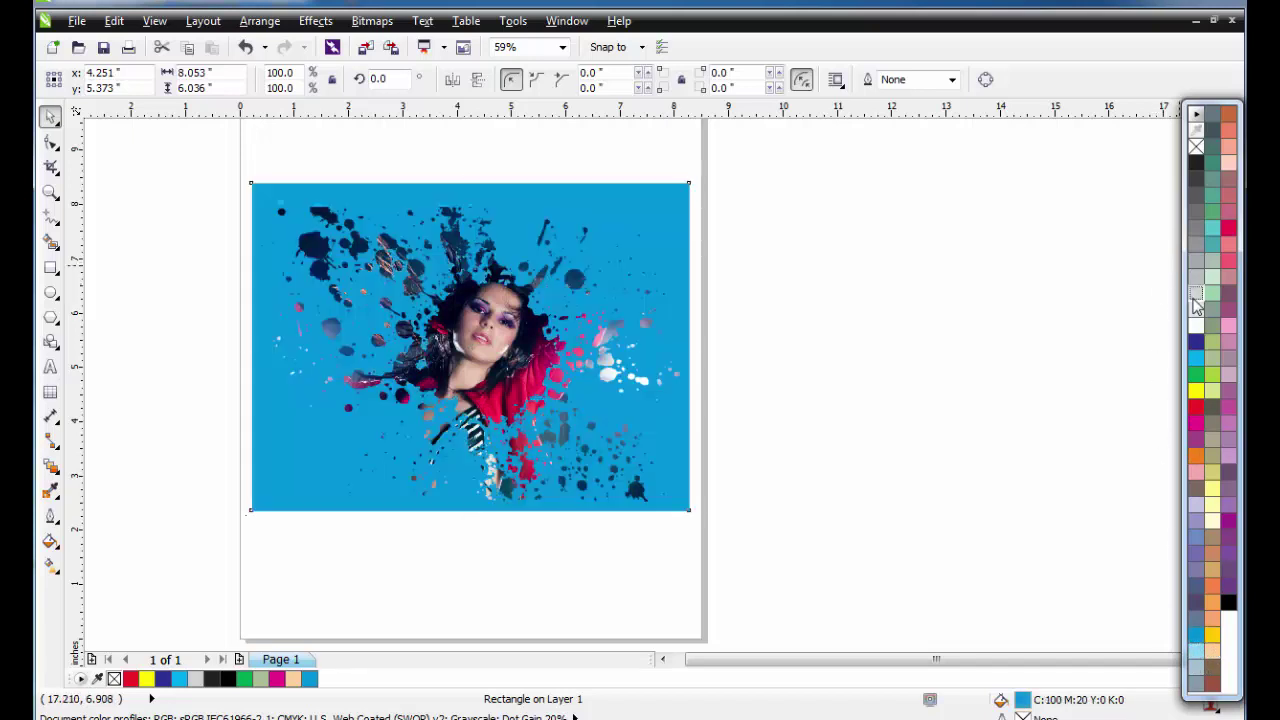
left_click(885, 328)
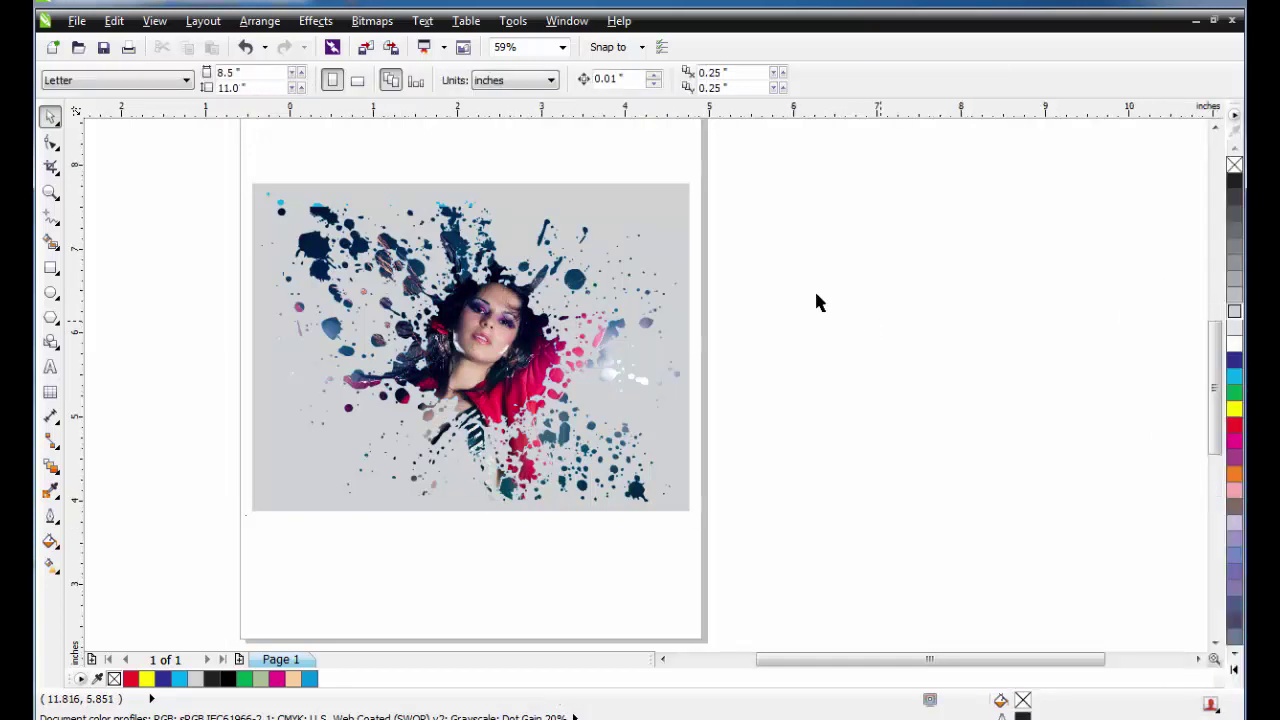
Step: Use Edit PowerClip to stretch the dancer photo slightly taller
scroll(790, 290, "up", 2)
scroll(737, 255, "down", 3)
left_click(686, 286)
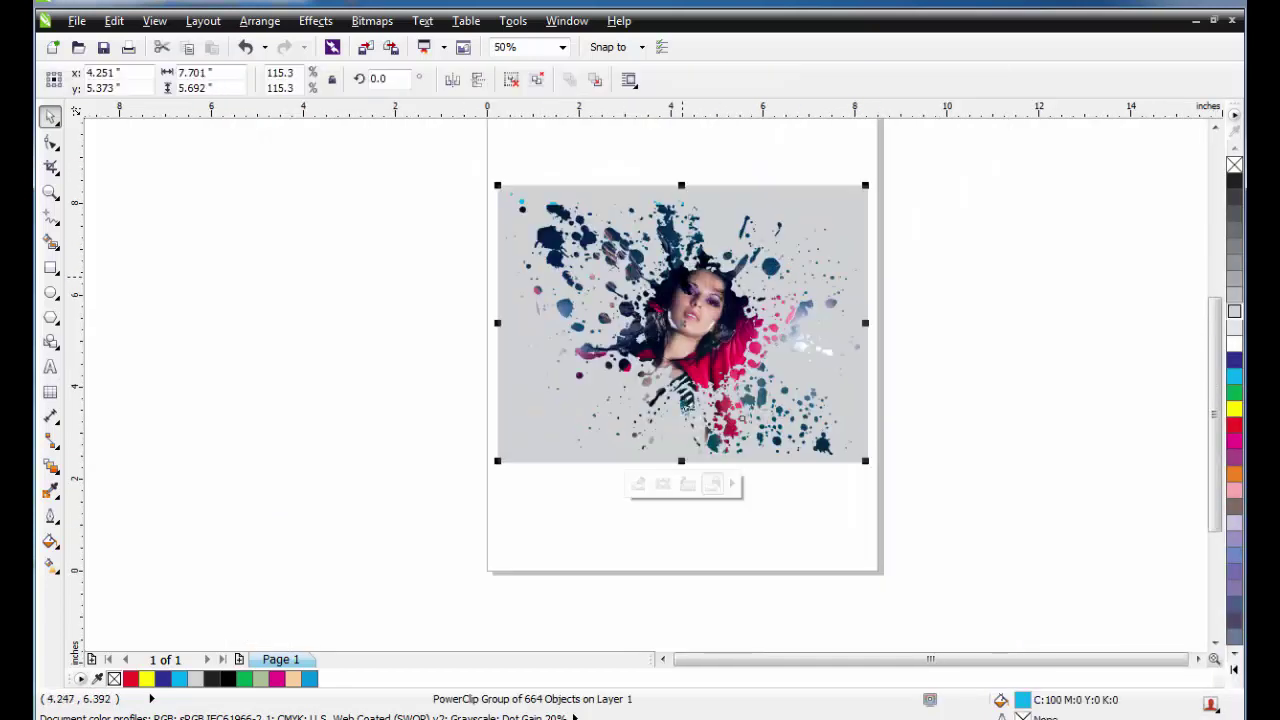
scroll(779, 250, "up", 2)
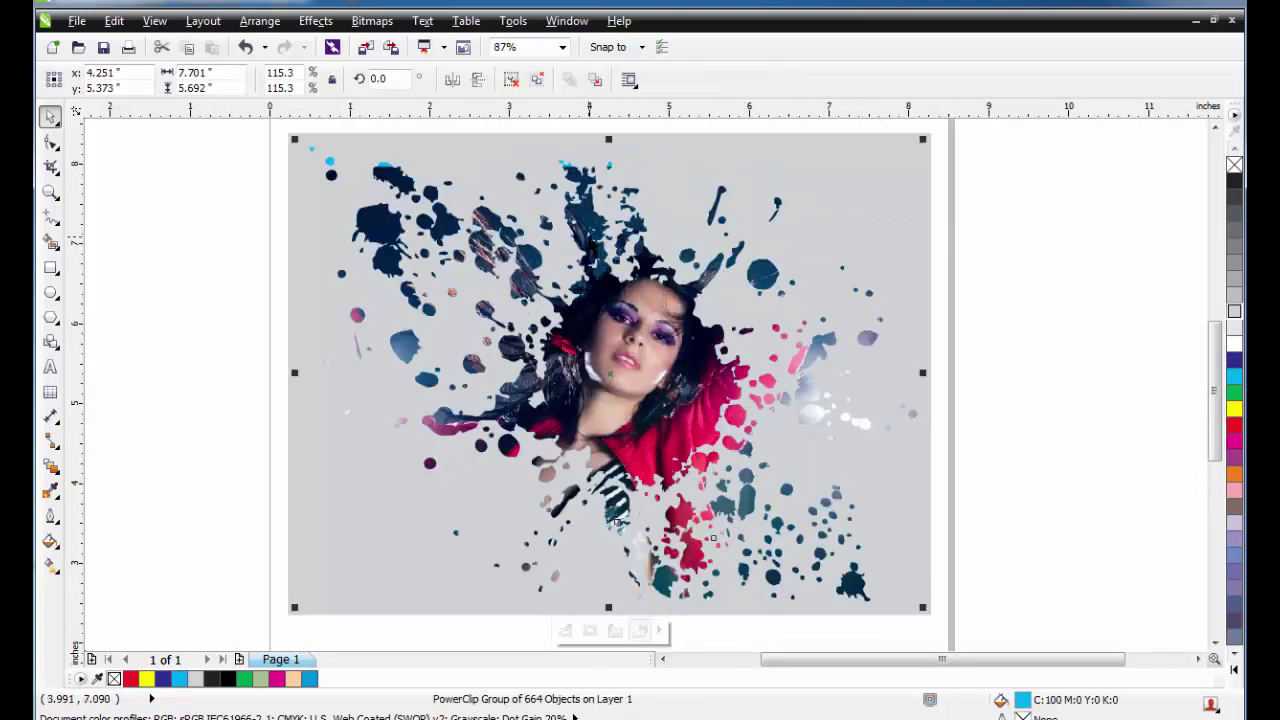
right_click(590, 243)
left_click(565, 630)
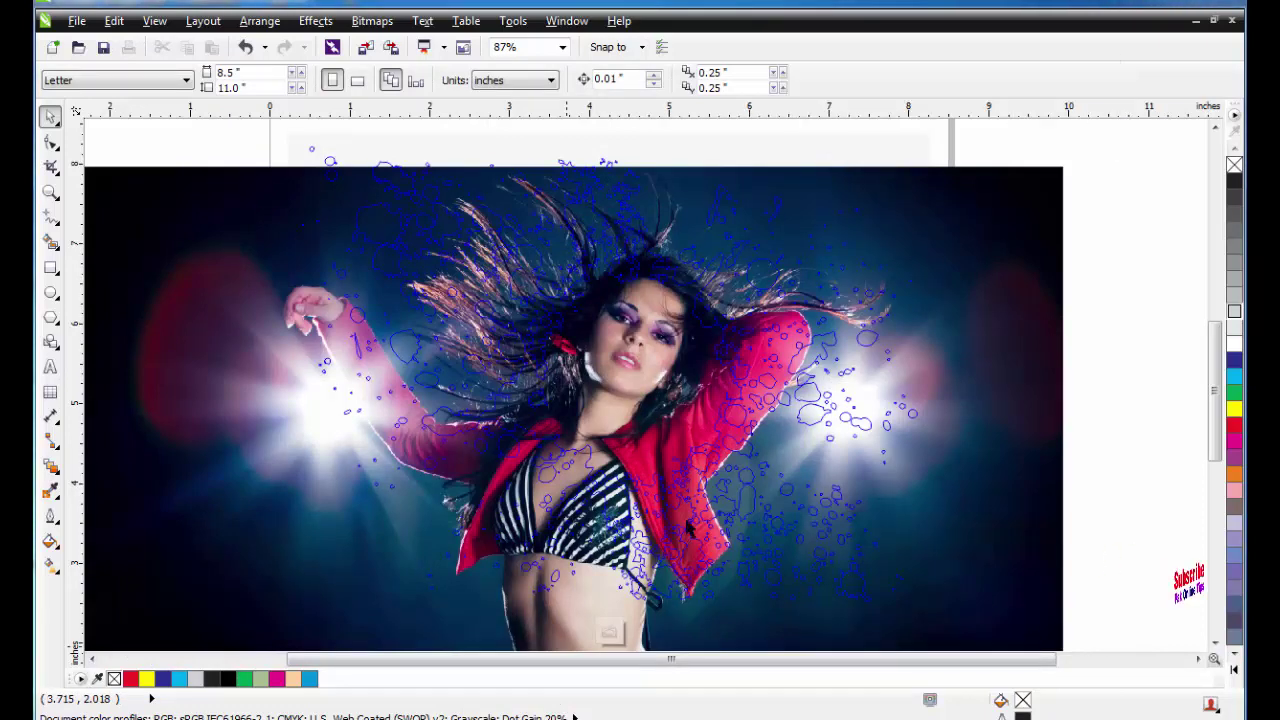
left_click(640, 300)
scroll(643, 285, "down", 3)
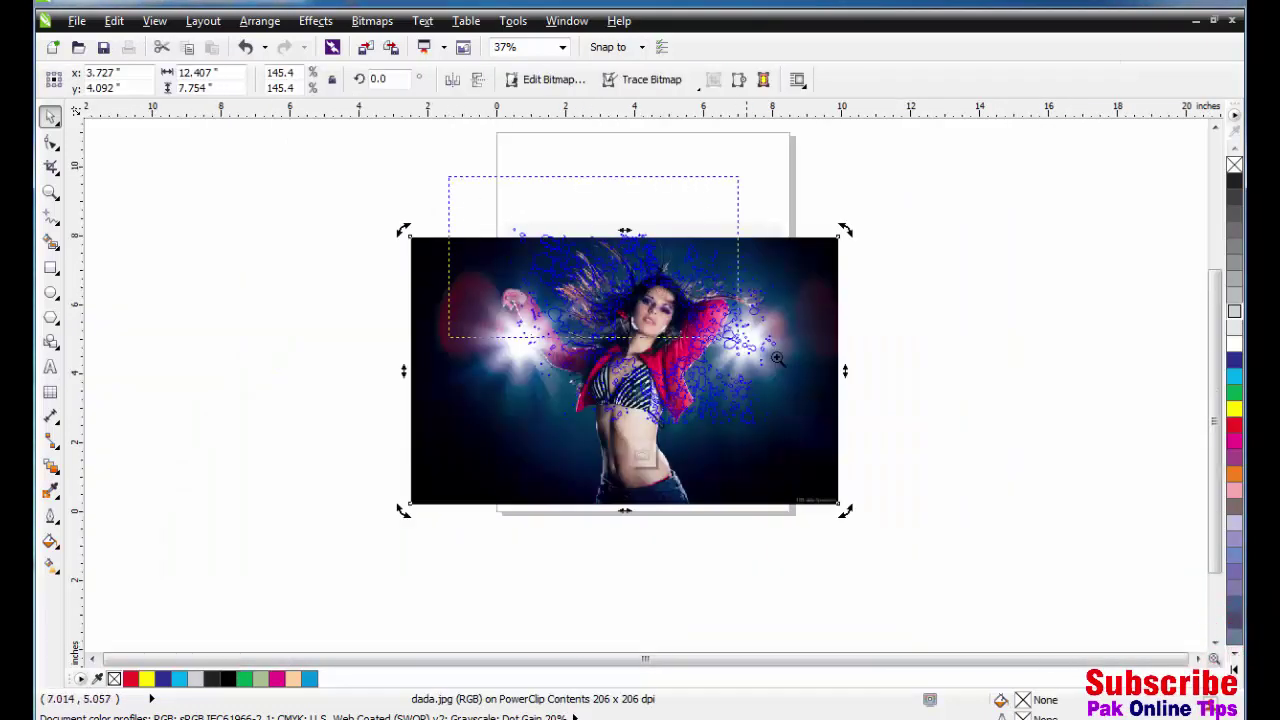
scroll(450, 195, "up", 4)
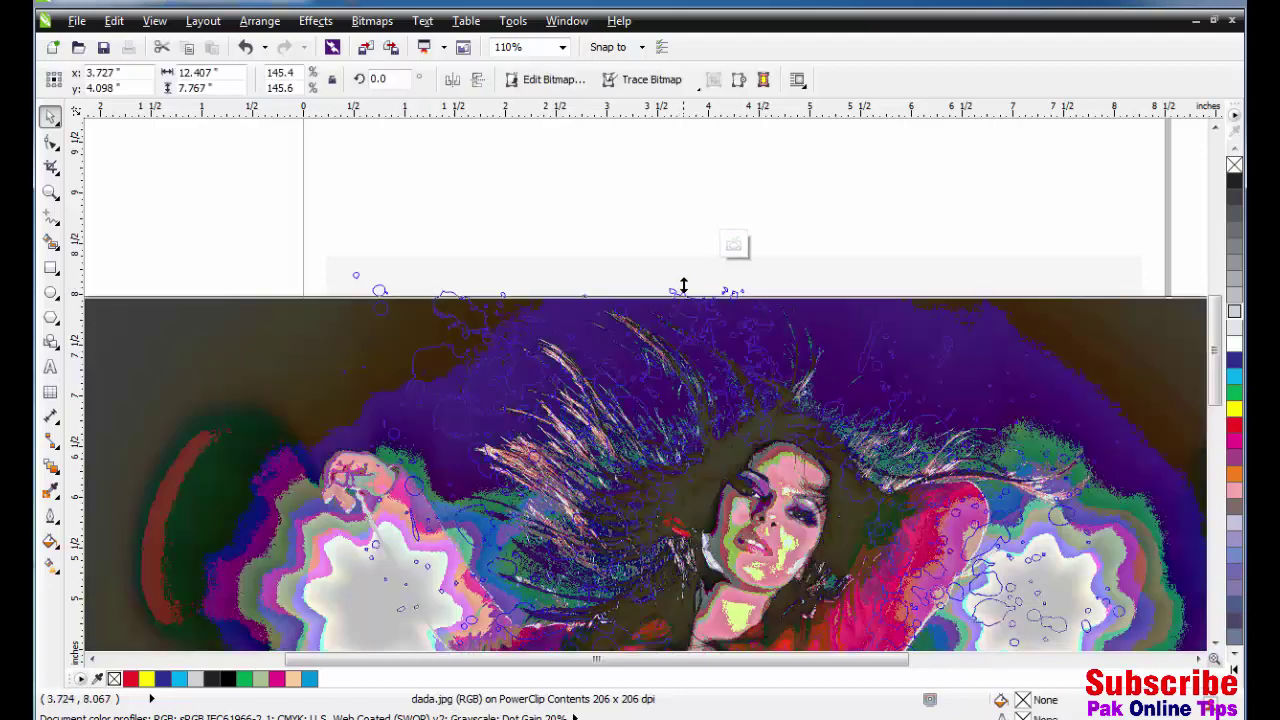
left_click_drag(678, 289, 697, 266)
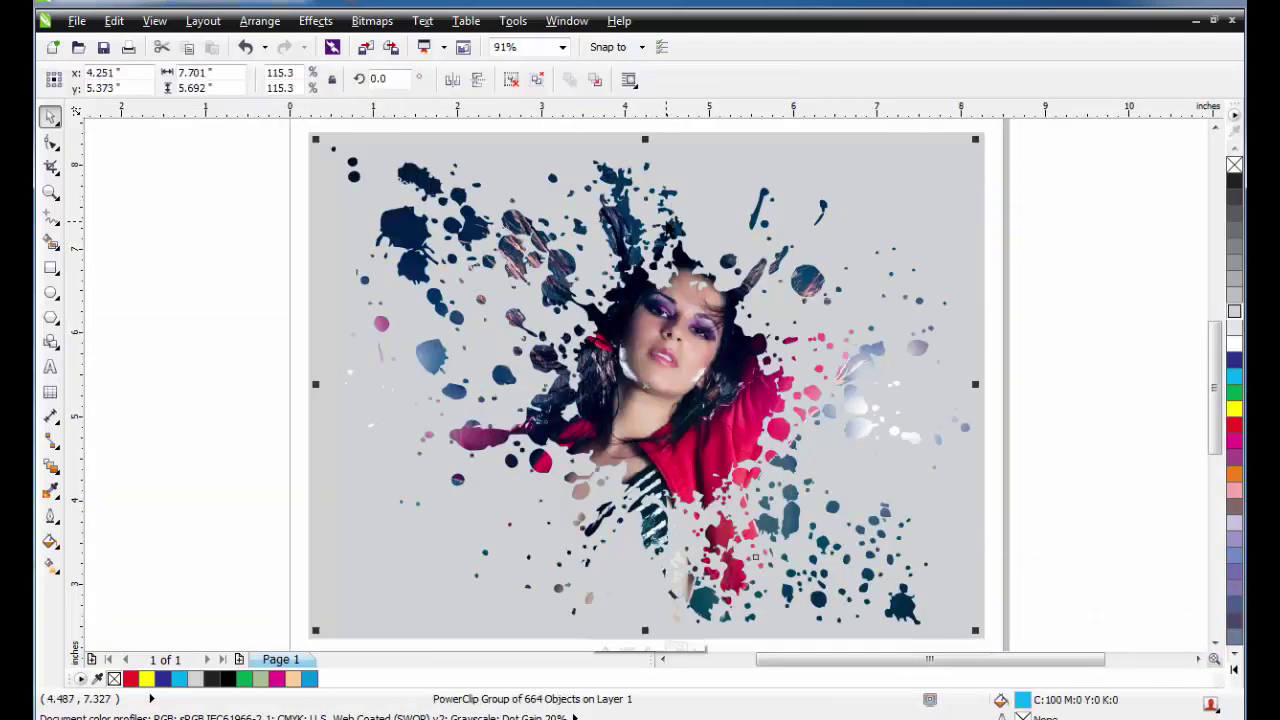
Step: Leave PowerClip editing, zoom out, and reselect the whole splash picture
key("Escape")
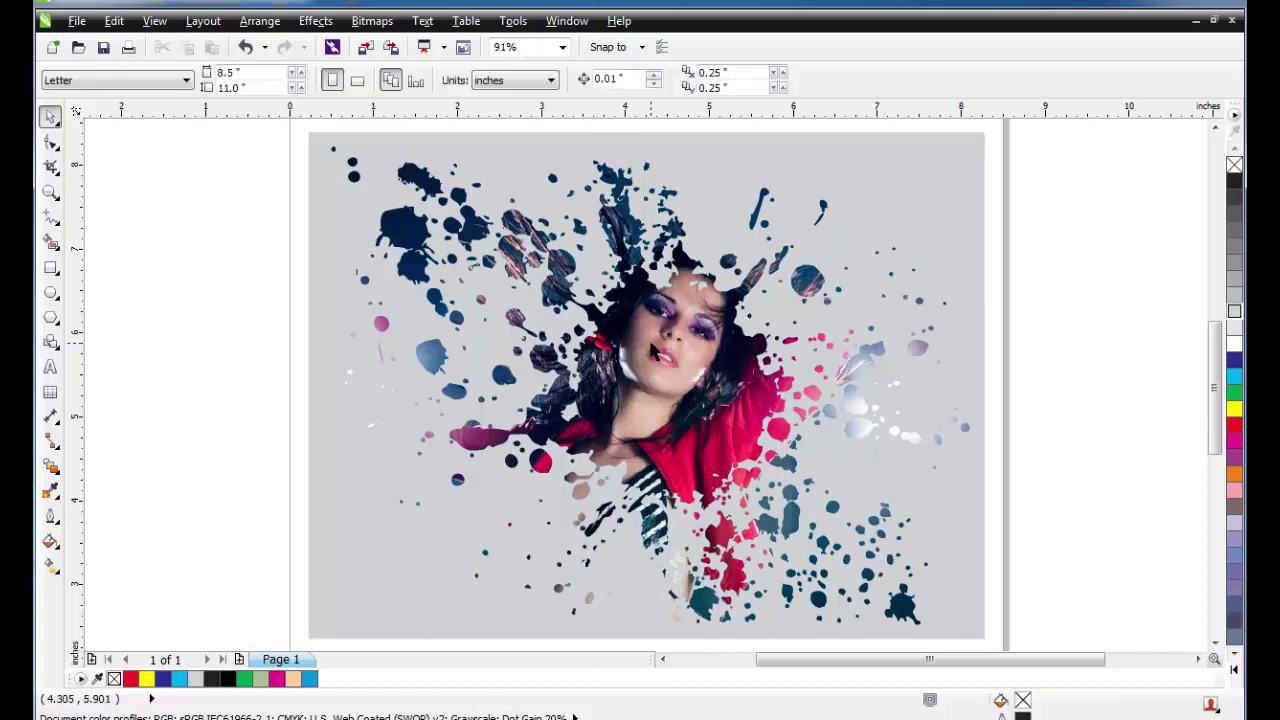
left_click(652, 350, "ctrl")
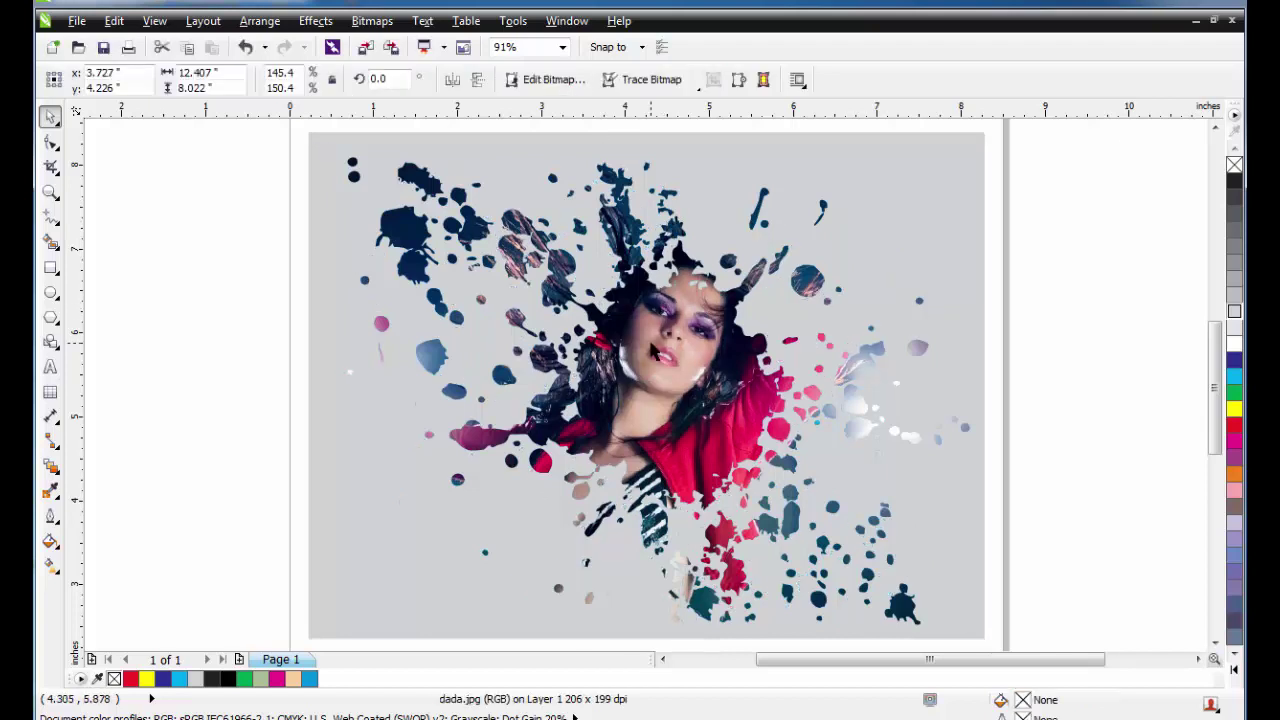
key("Escape")
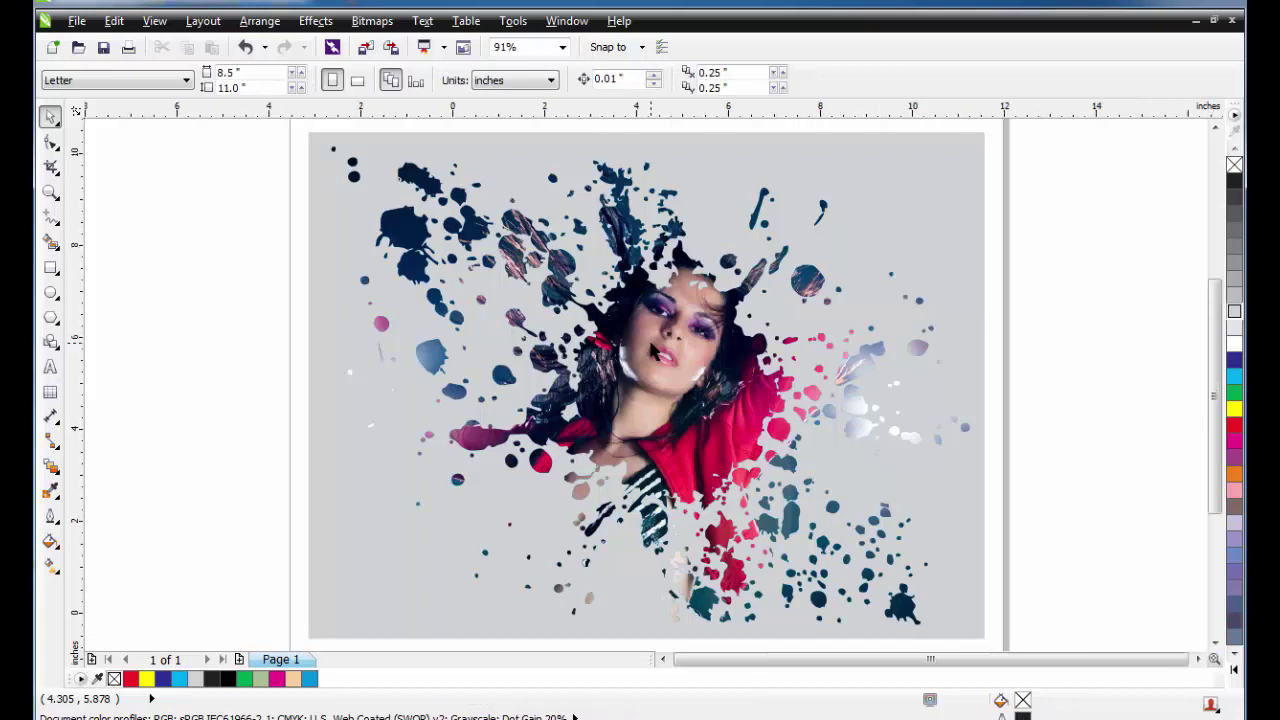
scroll(652, 356, "down", 2)
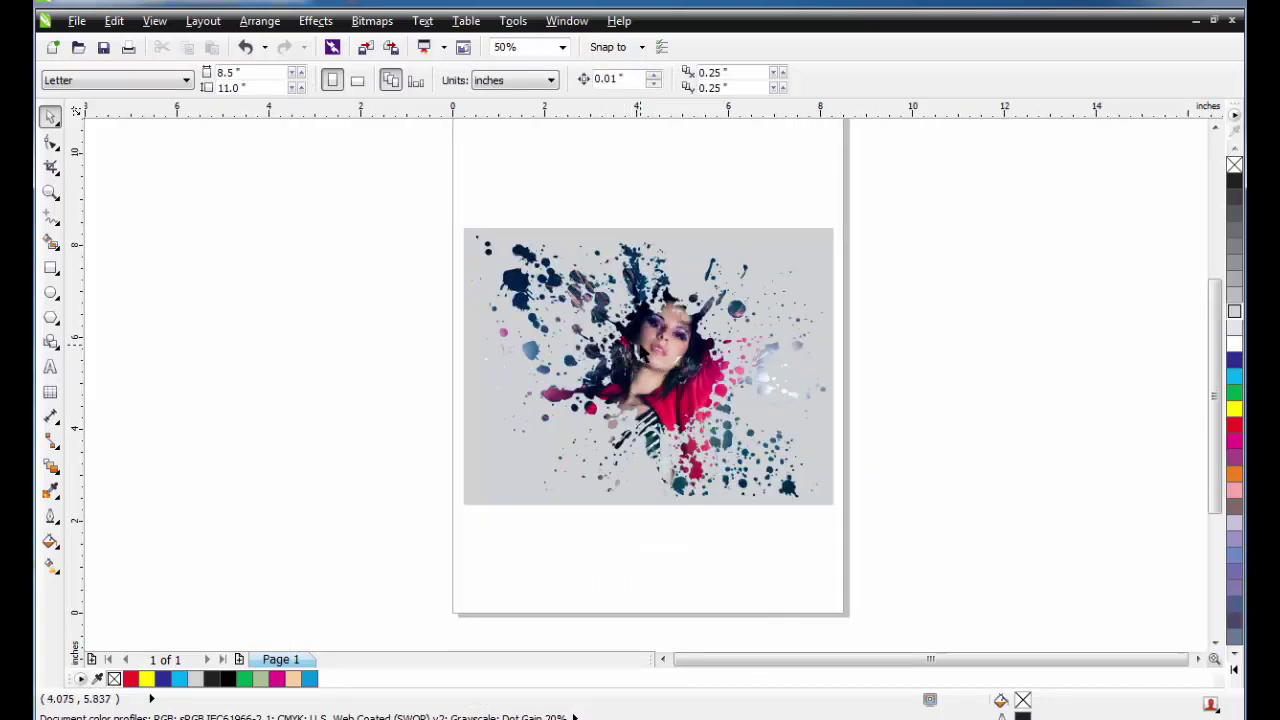
left_click(640, 358)
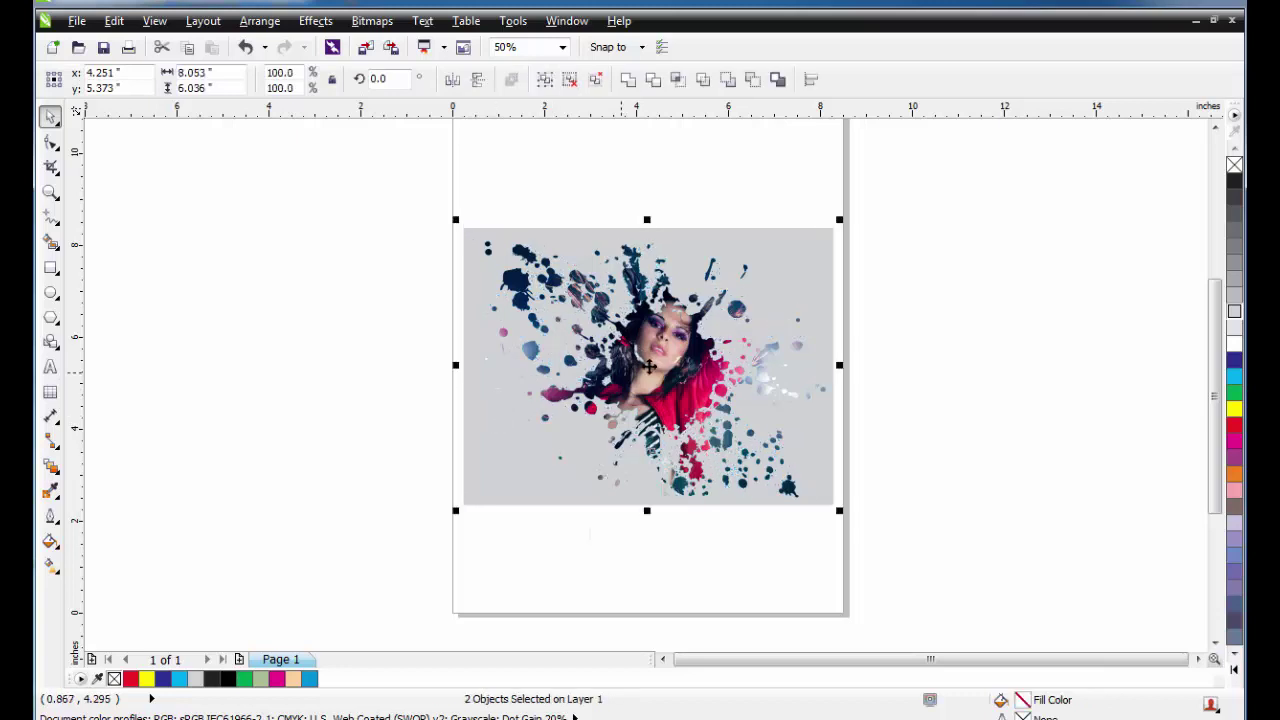
Step: Drag a drop shadow down from the splash picture with the Drop Shadow tool, then clear it
scroll(716, 440, "up", 1)
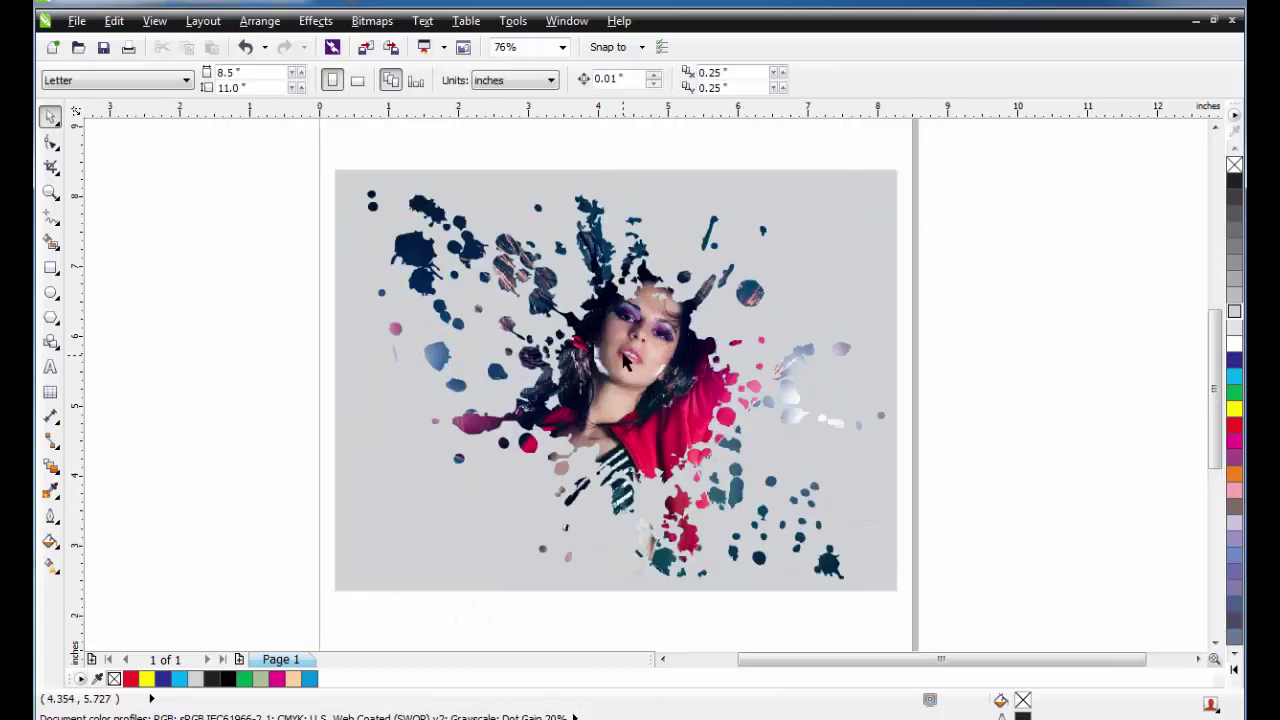
left_click(60, 477)
left_click(115, 527)
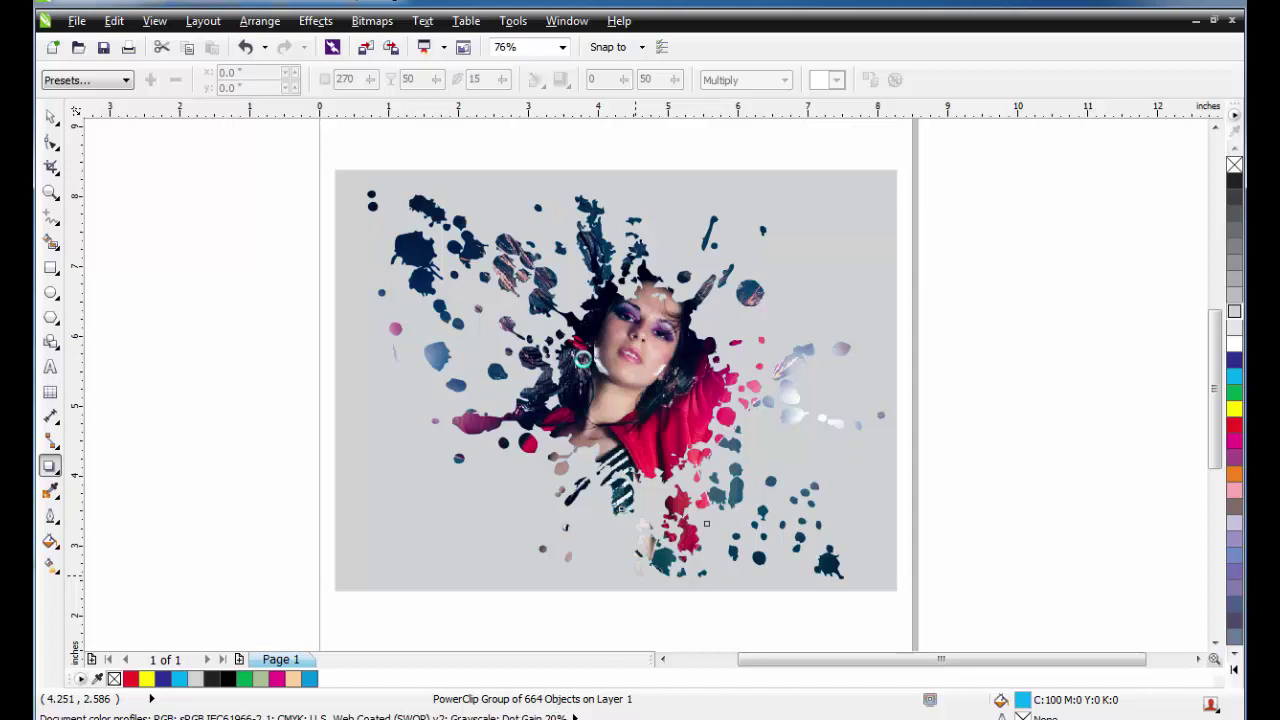
left_click_drag(614, 181, 614, 574)
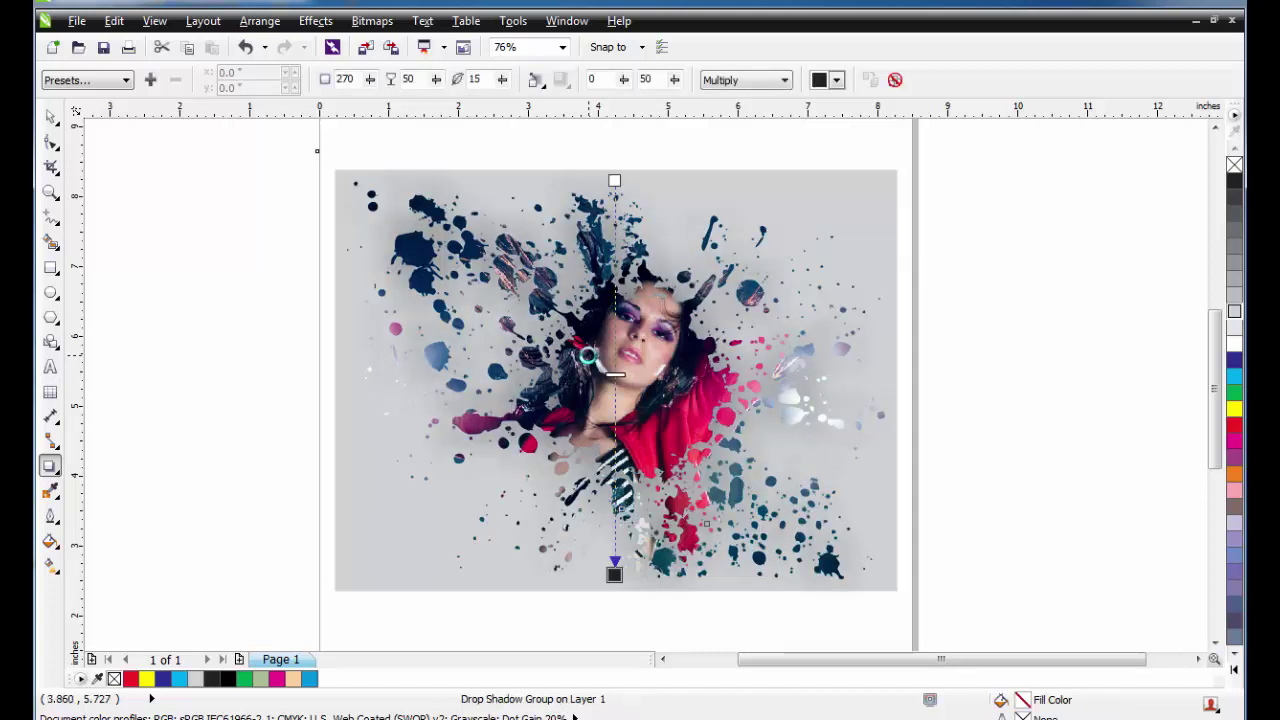
left_click(895, 80)
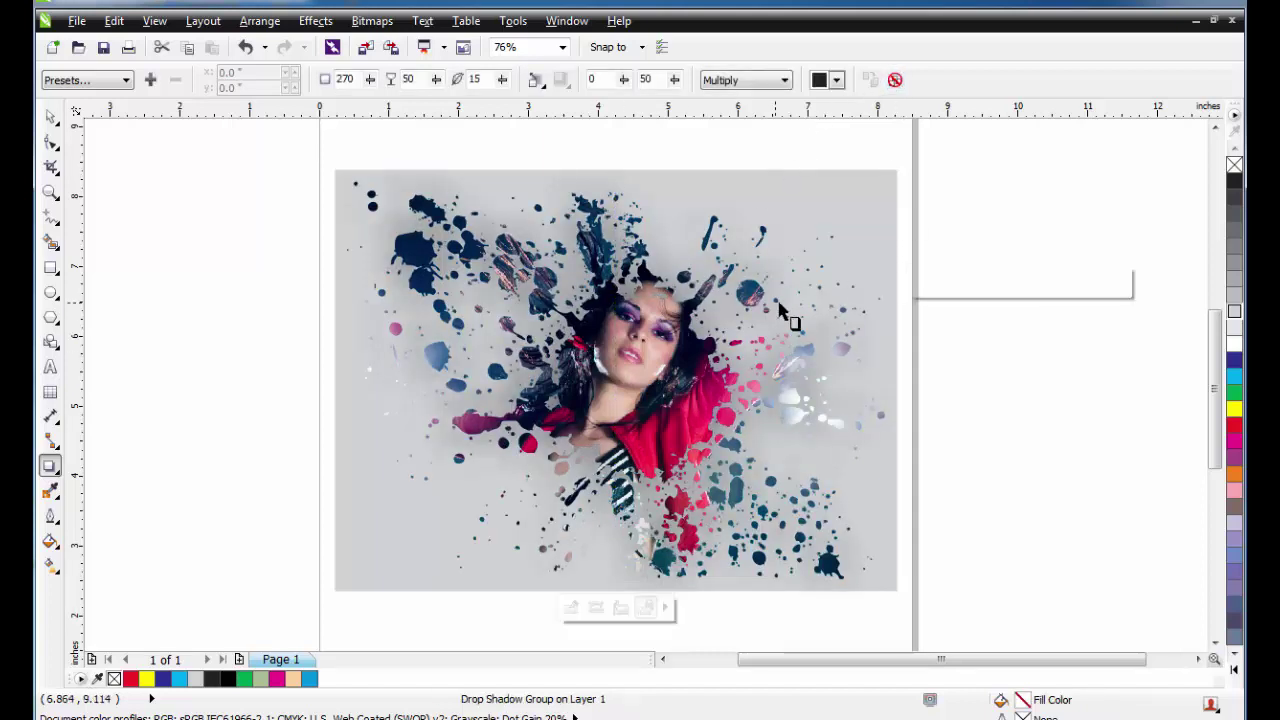
Step: Undo the splash picture's shadow removal, then remove its drop shadow again
left_click(988, 243)
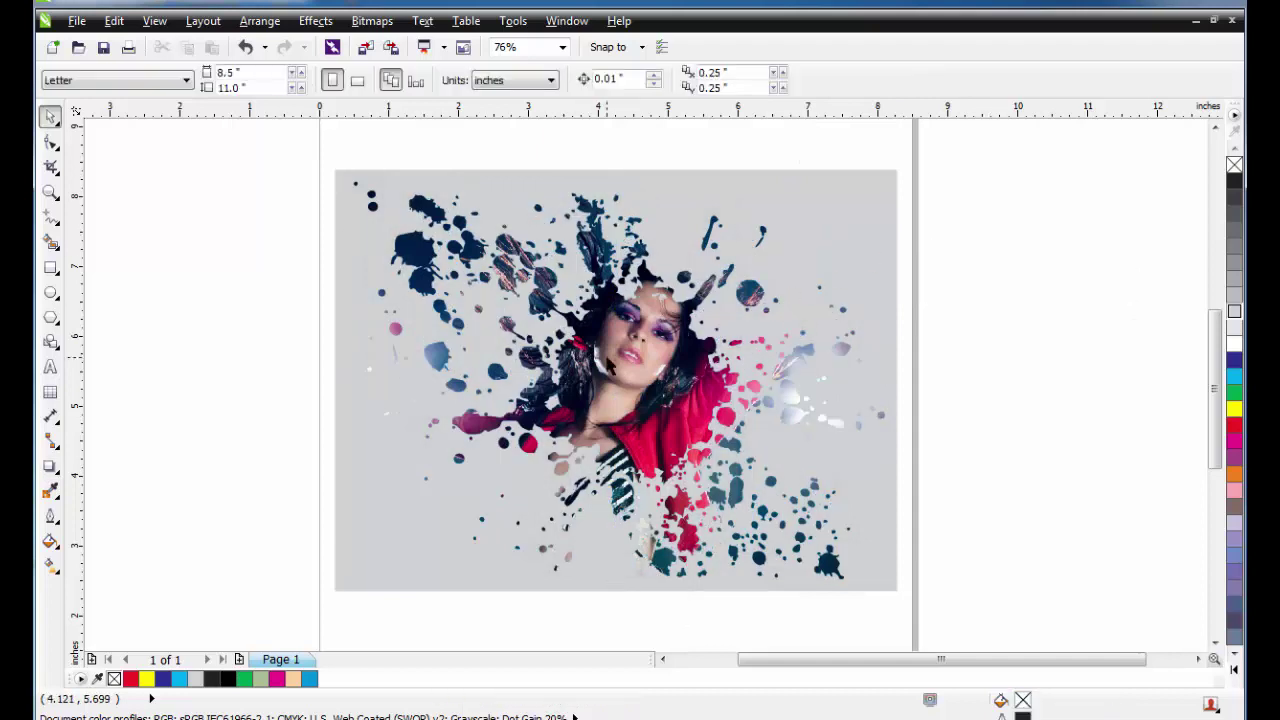
left_click(607, 367)
key("ctrl+z")
left_click(607, 367)
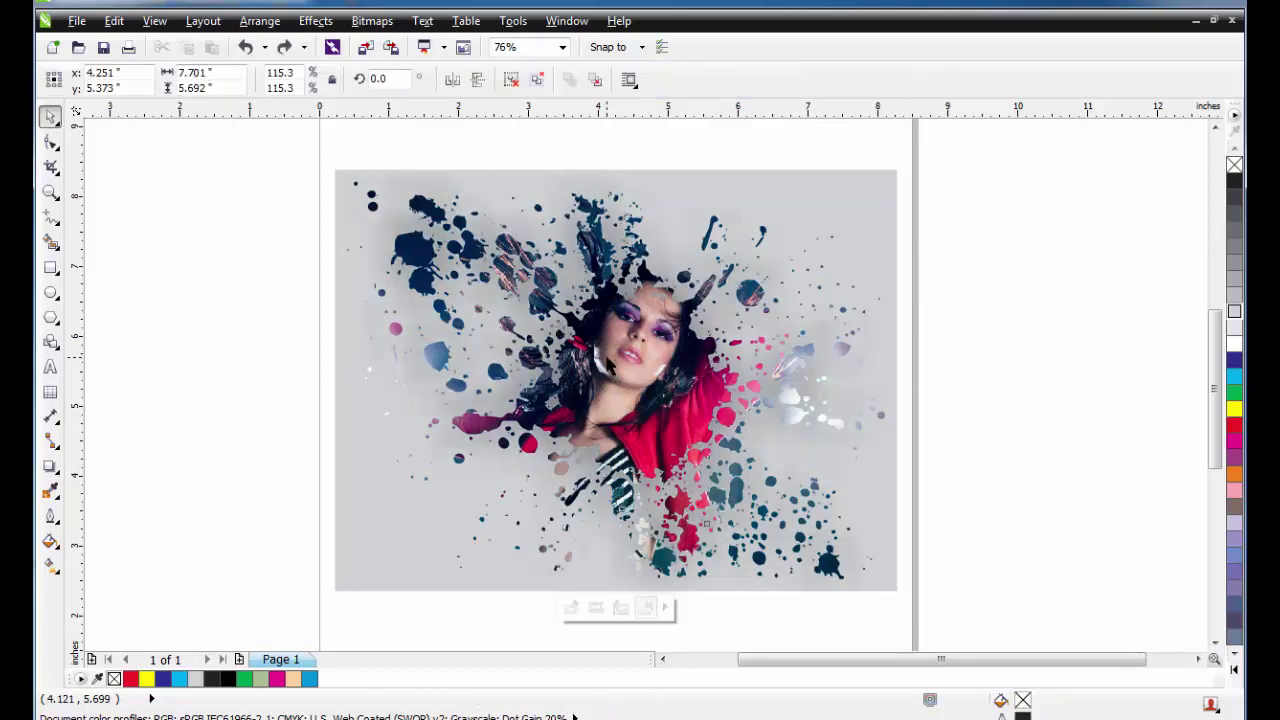
left_click(1073, 289)
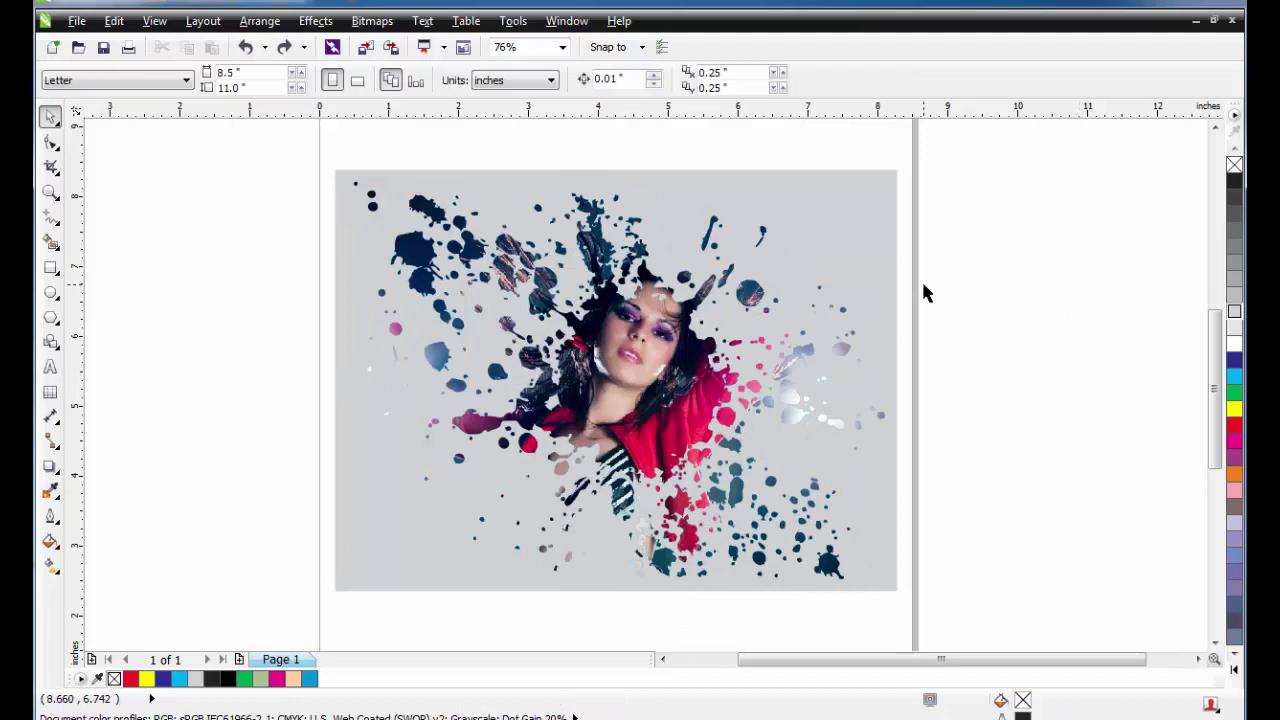
Step: Give the background rectangle a Radial fountain fill from F11 Fountain Fill
scroll(921, 279, "up", 1)
left_click(954, 179)
left_click(964, 155)
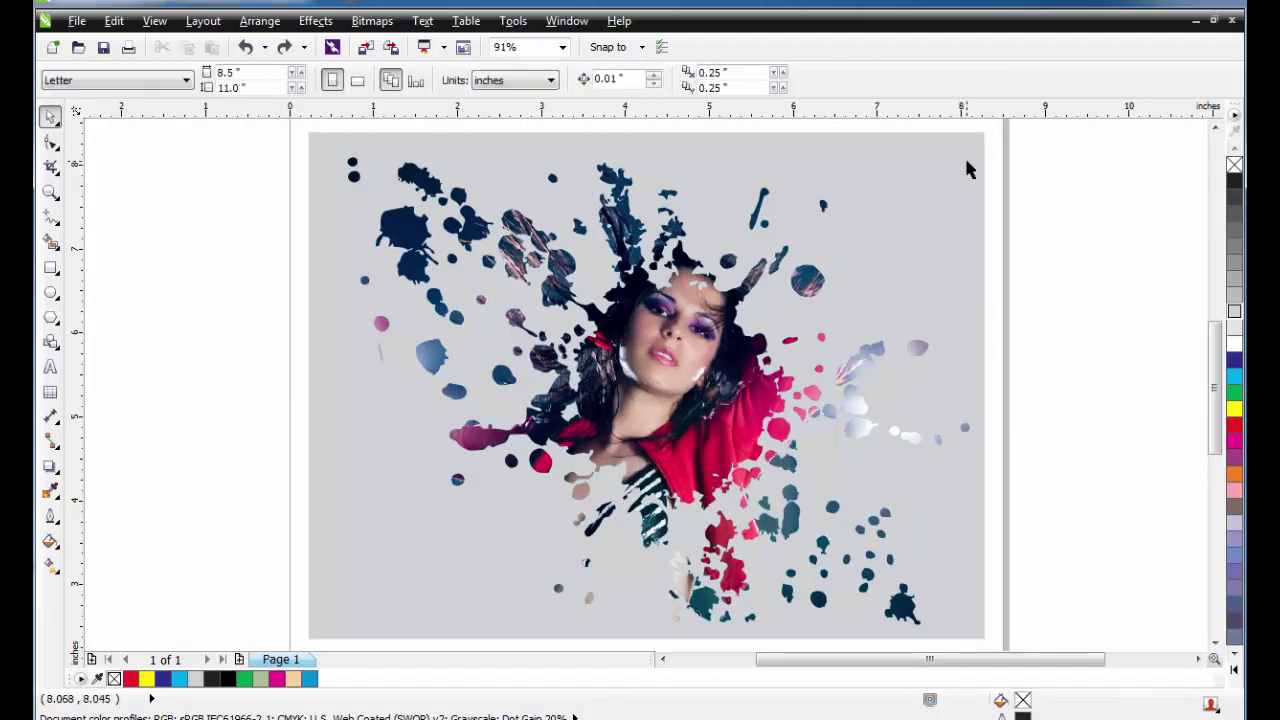
left_click(904, 172)
key("F11")
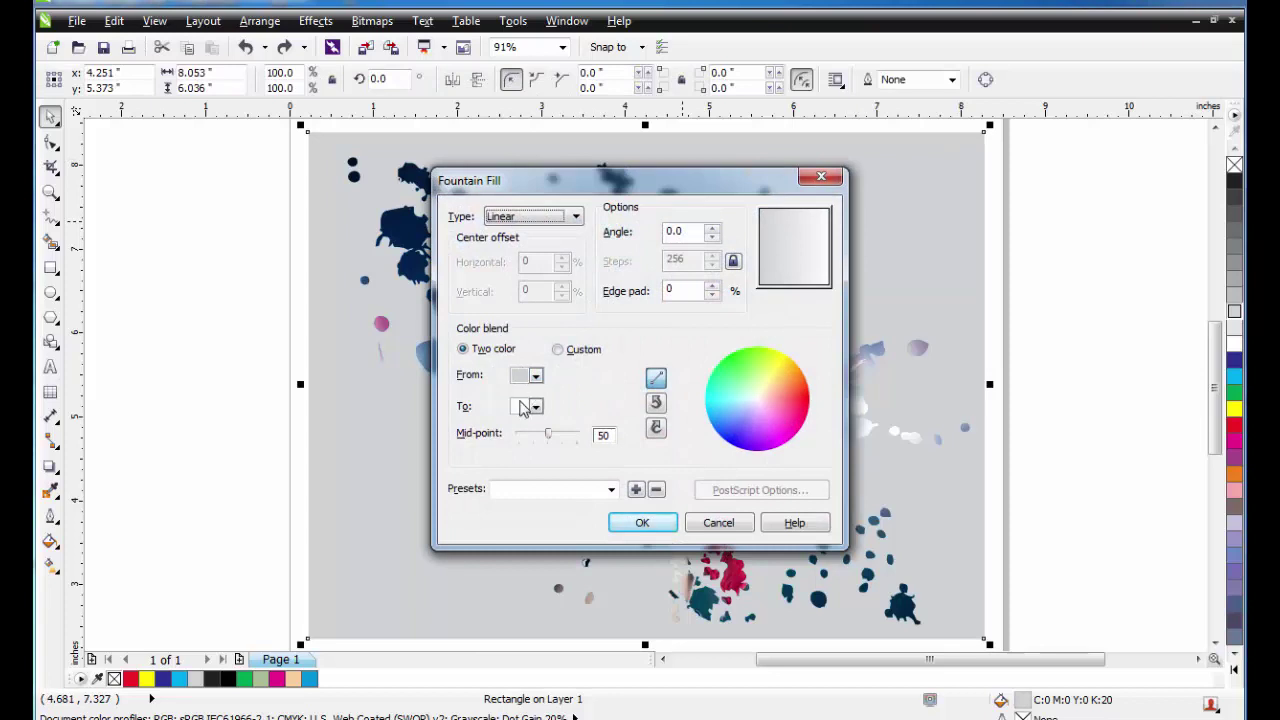
left_click(557, 216)
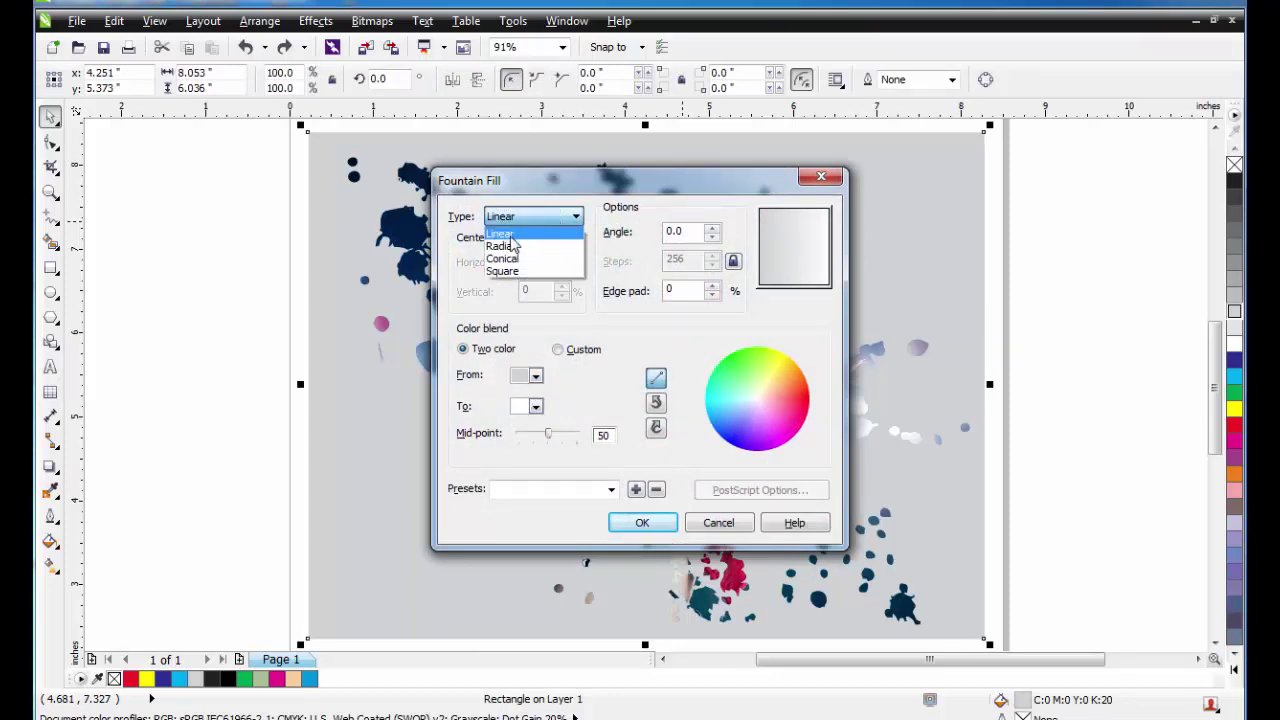
left_click(503, 243)
left_click(644, 523)
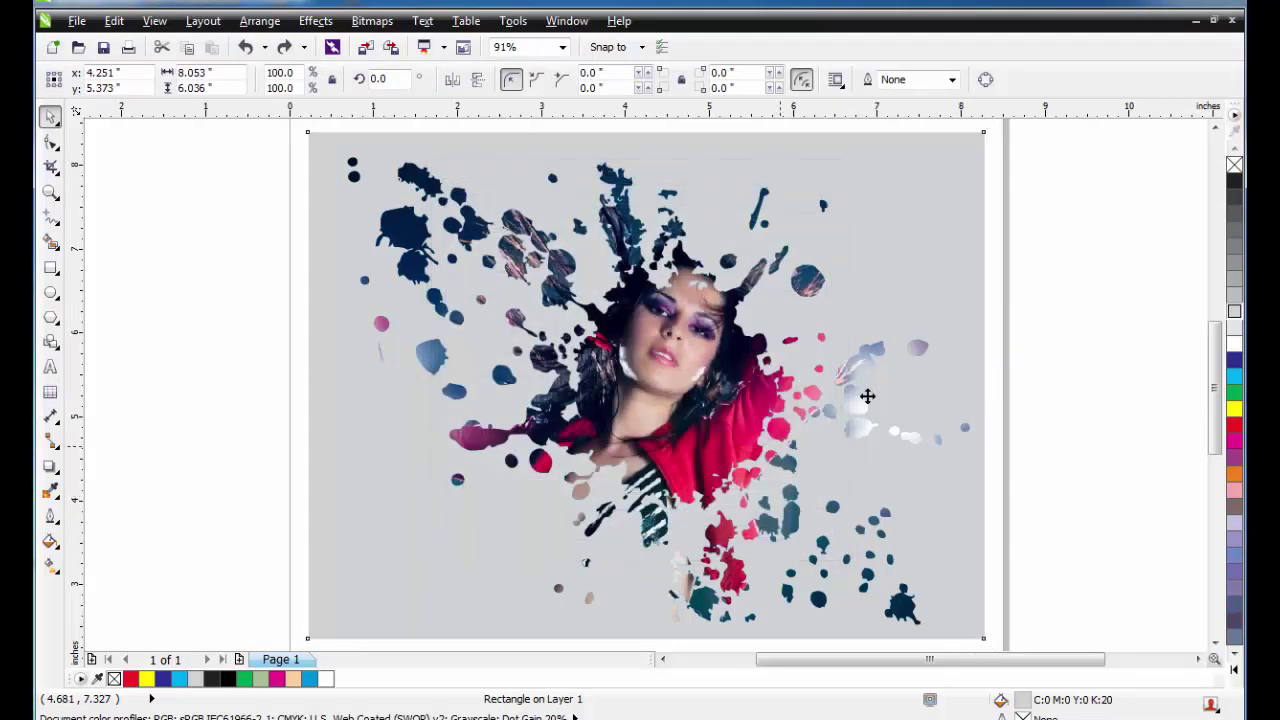
left_click(1067, 269)
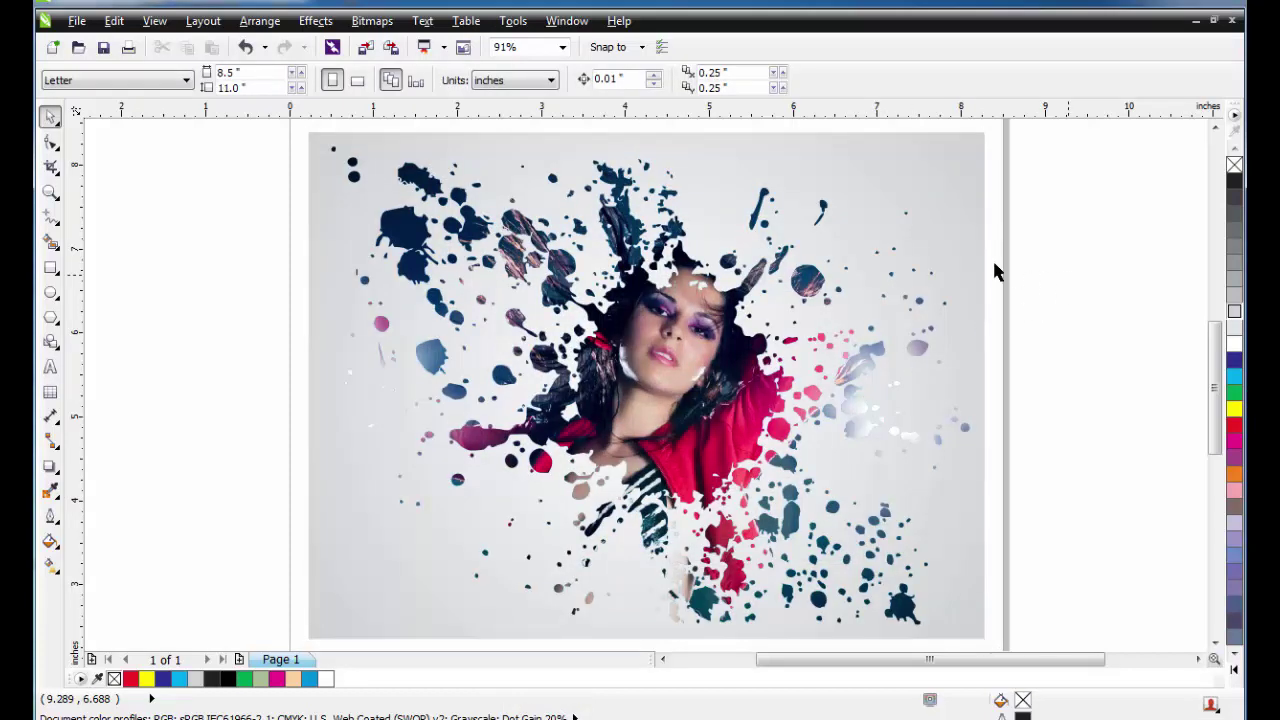
Step: Delete the stray shrunken gradient rectangle beside the page
left_click(949, 220)
scroll(944, 191, "down", 2)
scroll(946, 189, "down", 2)
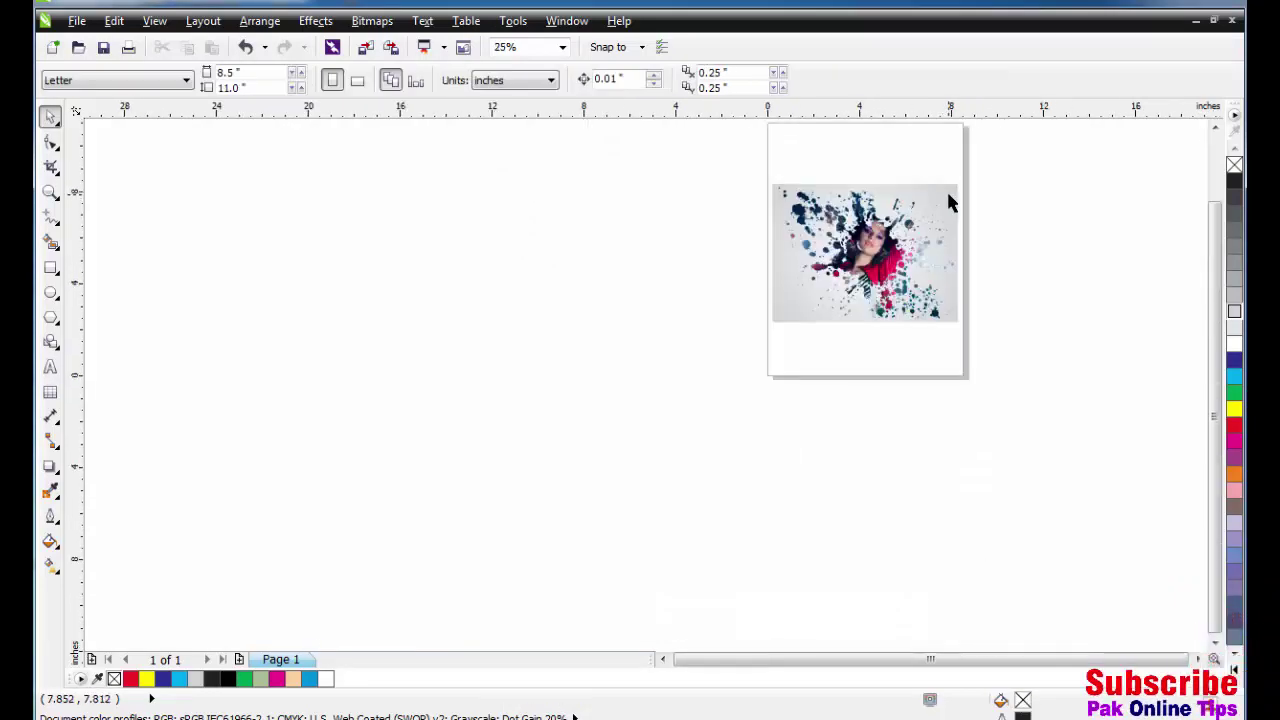
left_click(500, 194)
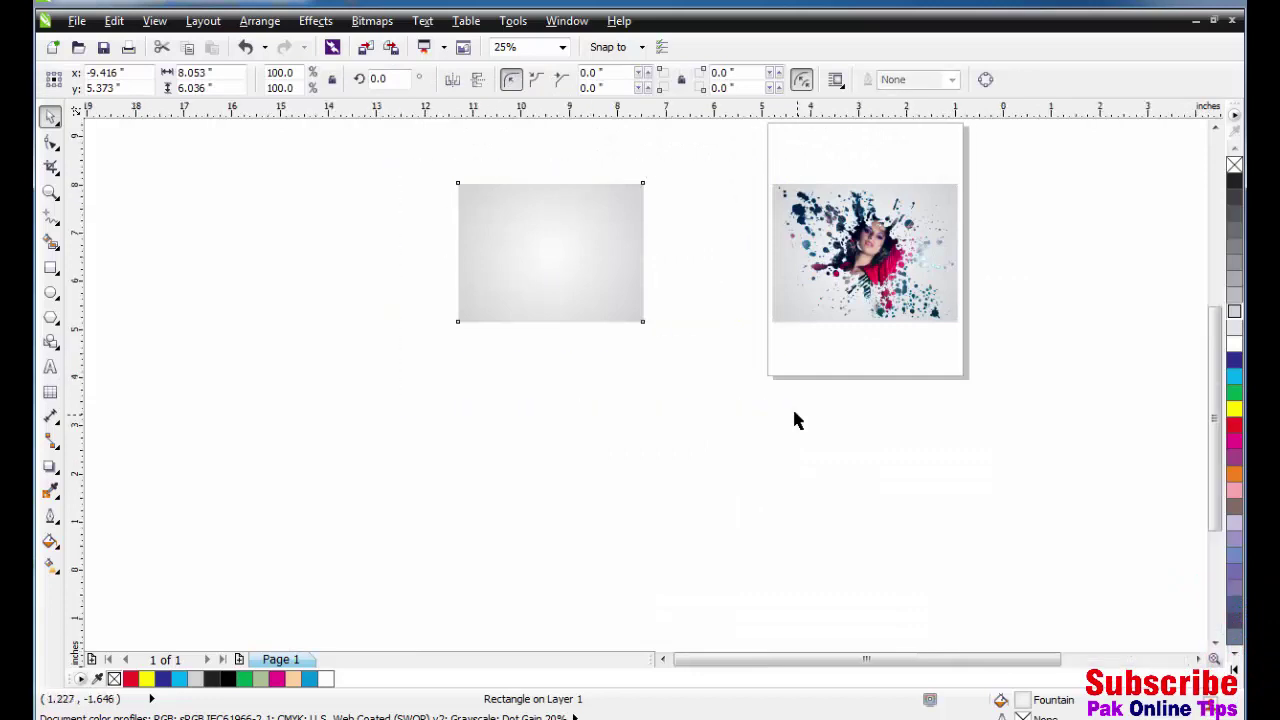
scroll(737, 189, "up", 2)
left_click_drag(749, 162, 743, 165)
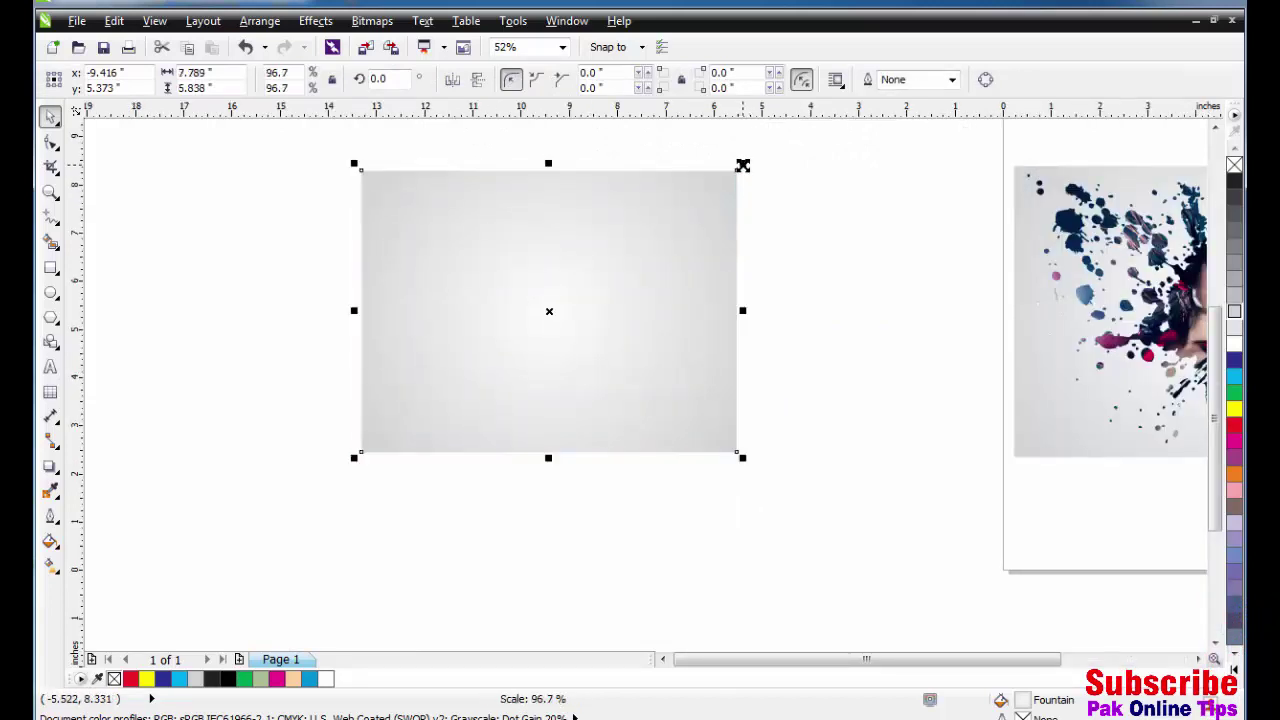
key("Delete")
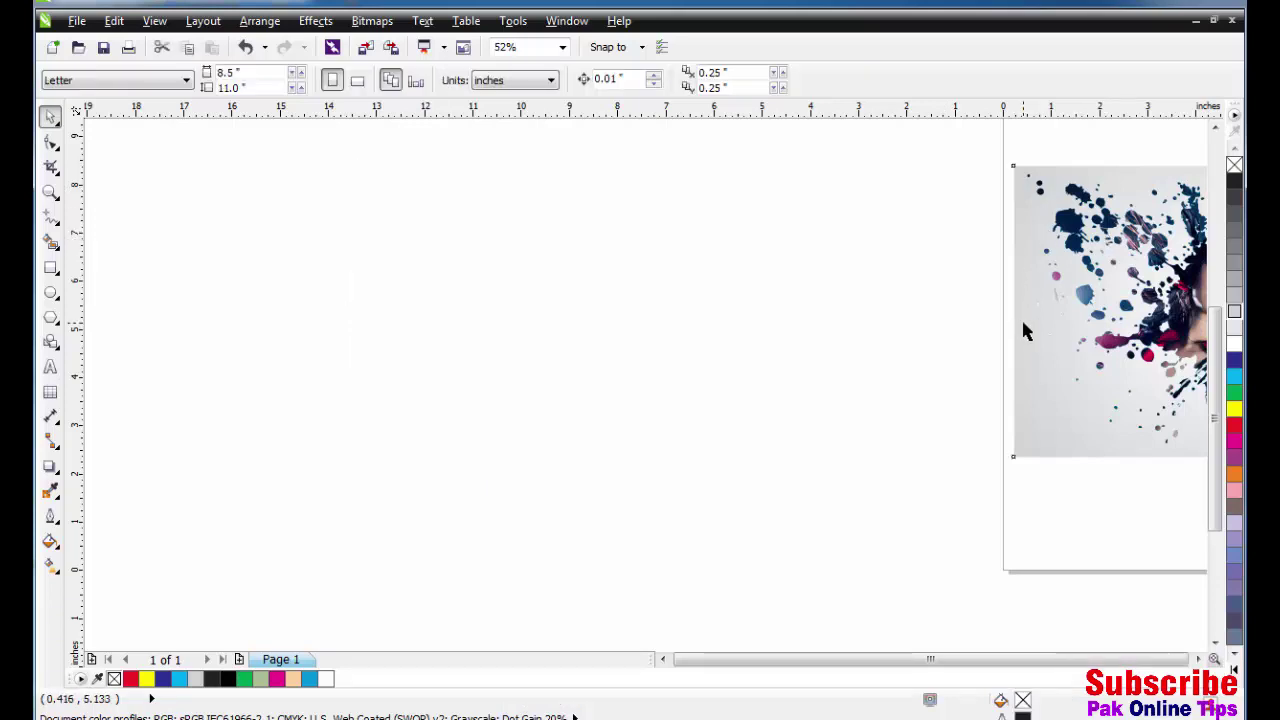
Step: Zoom to the grey rectangle, make a 102.5% larger copy, and fill it pink
left_click(1021, 317)
scroll(1021, 317, "down", 2)
key("shift+F2")
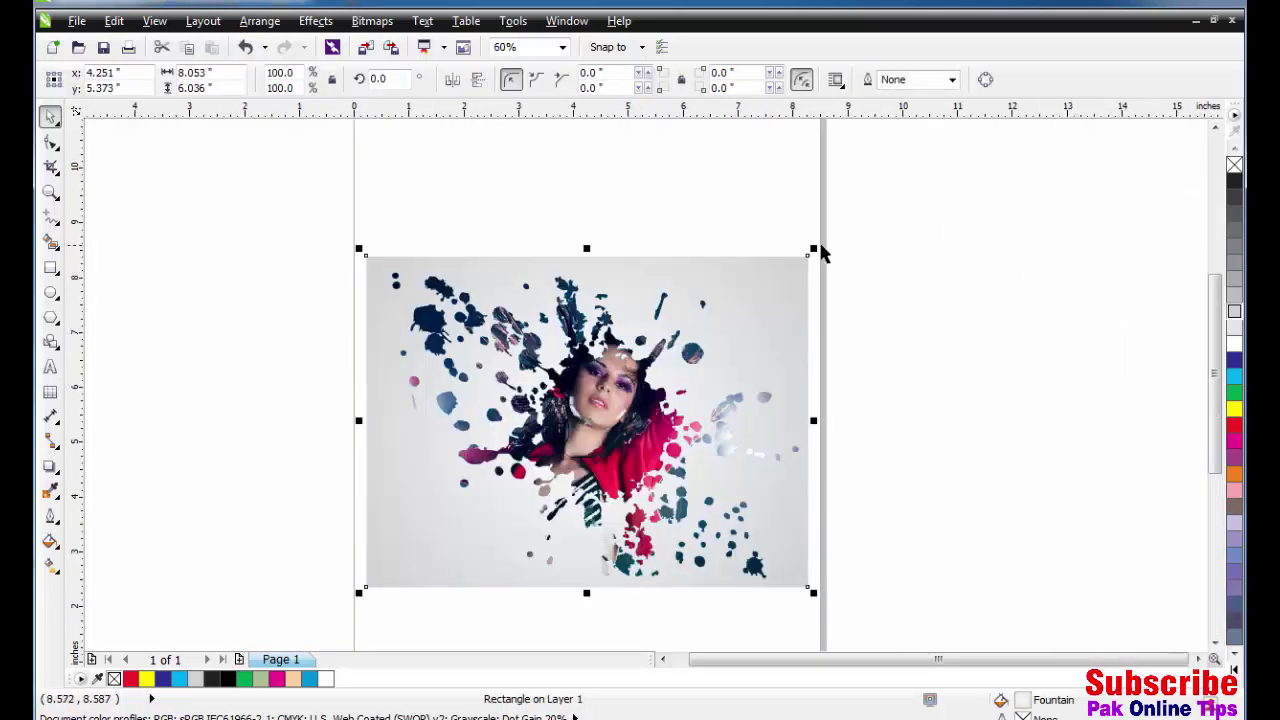
left_click_drag(813, 248, 823, 242)
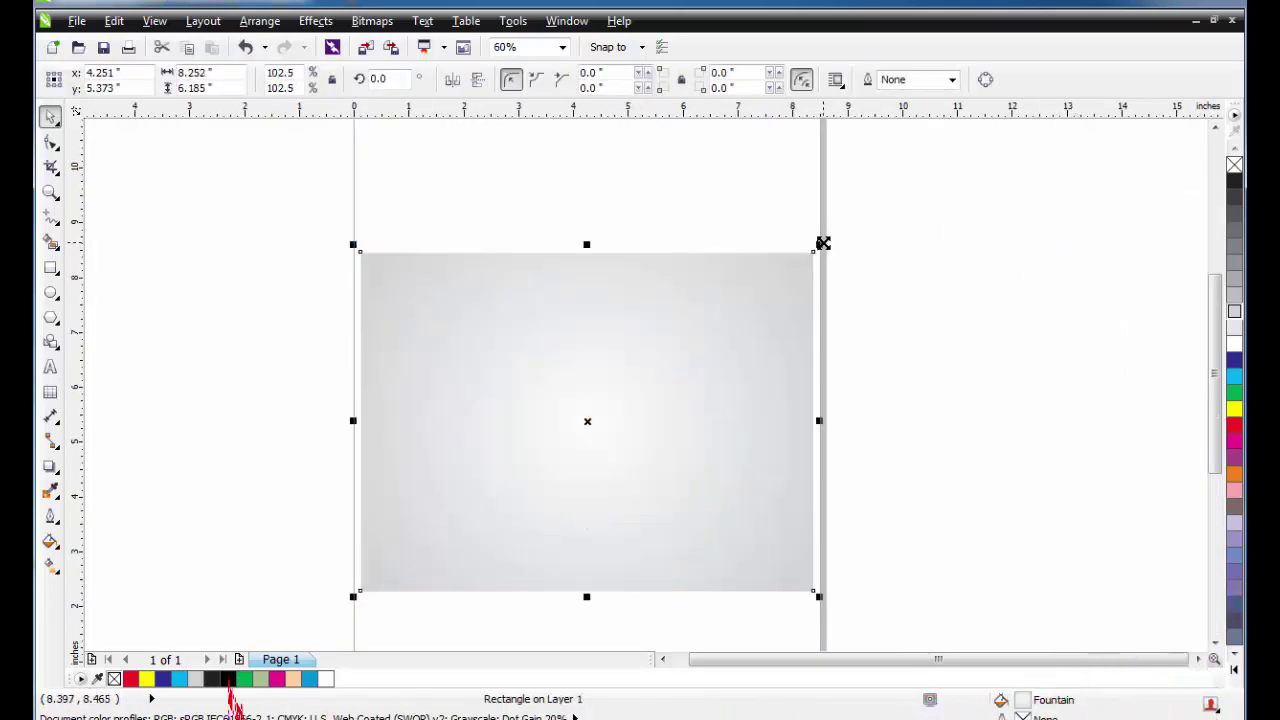
left_click(1233, 490)
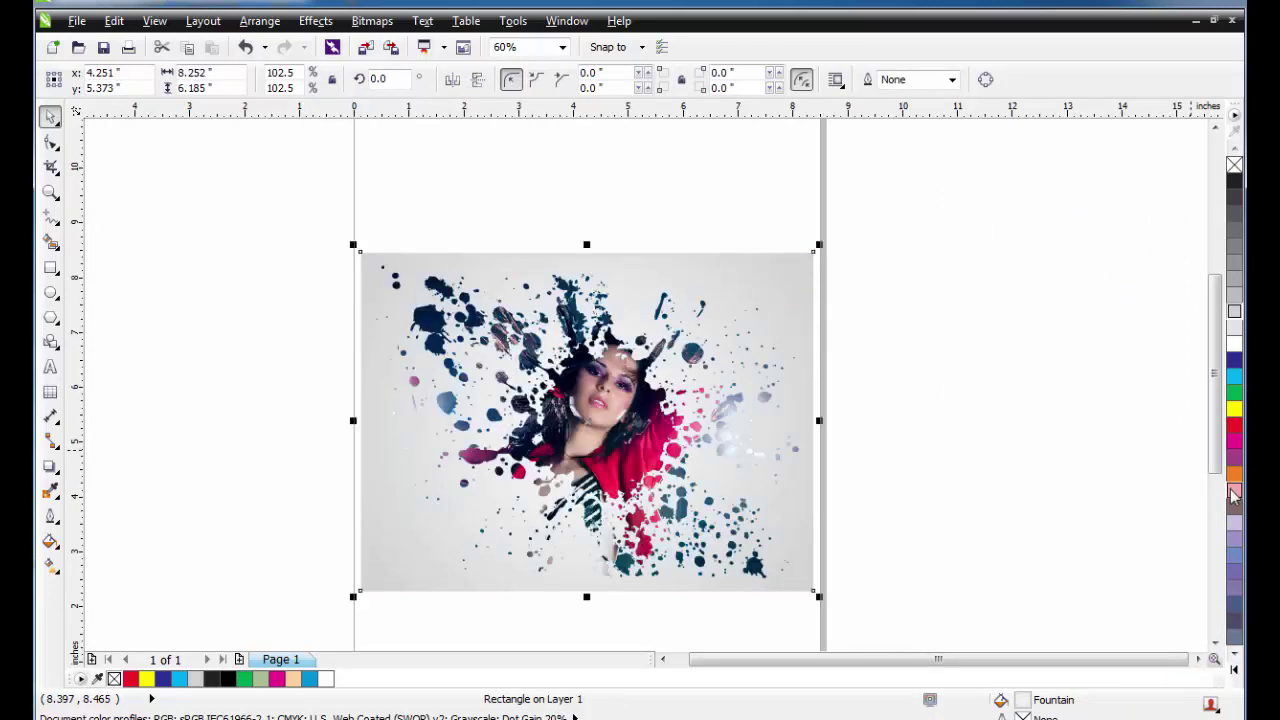
left_click(980, 417)
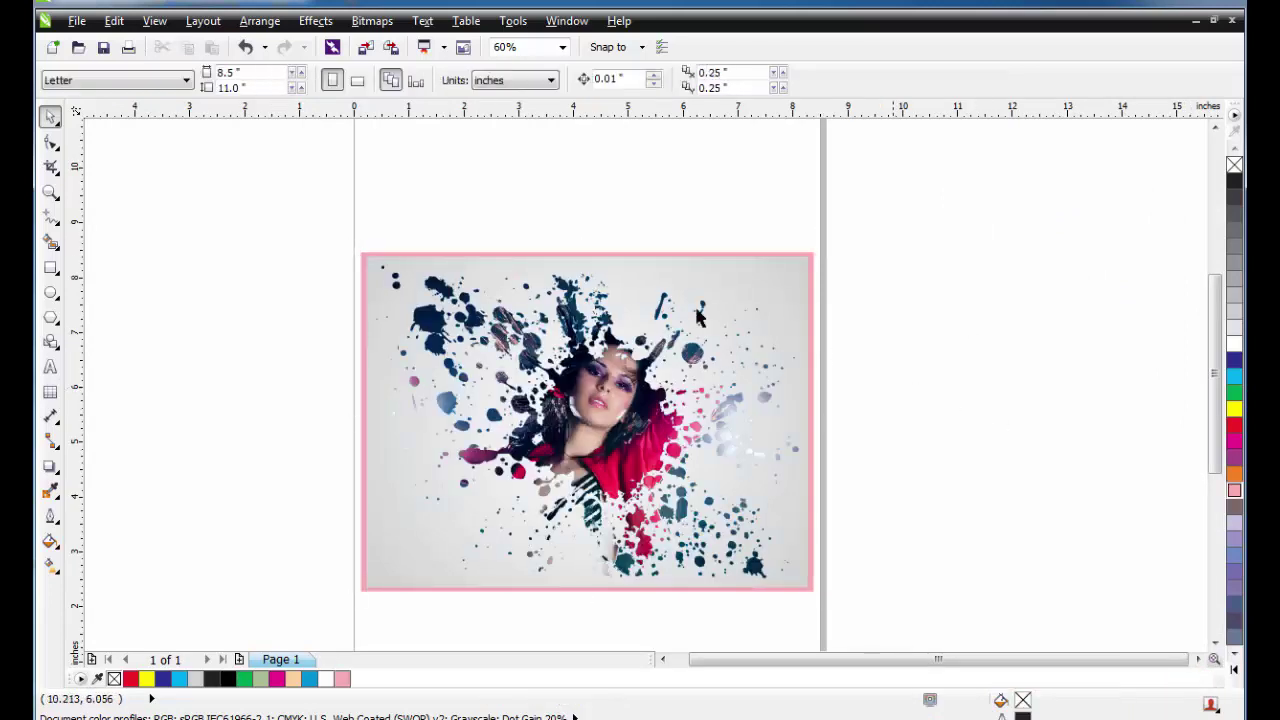
left_click_drag(171, 177, 771, 534)
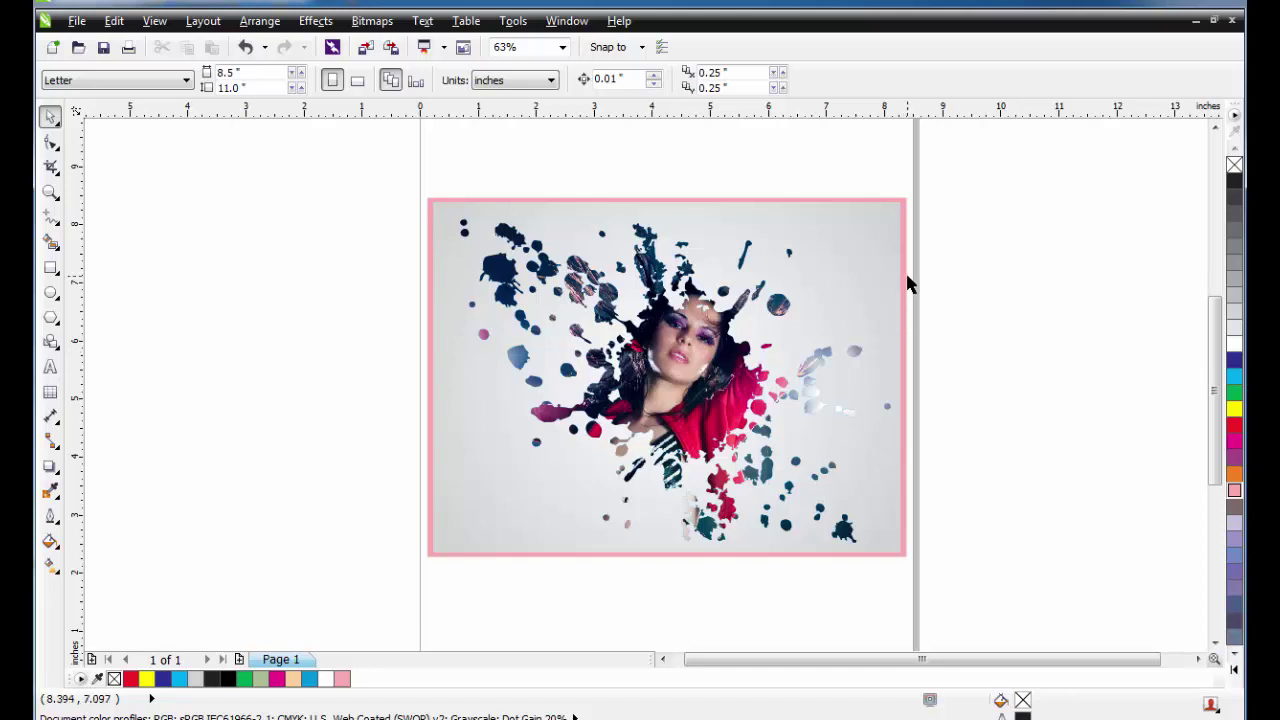
Step: In Wireframe view, align the frame rectangle's top edge, then return to Enhanced view
key("F4")
key("alt+v")
key("w")
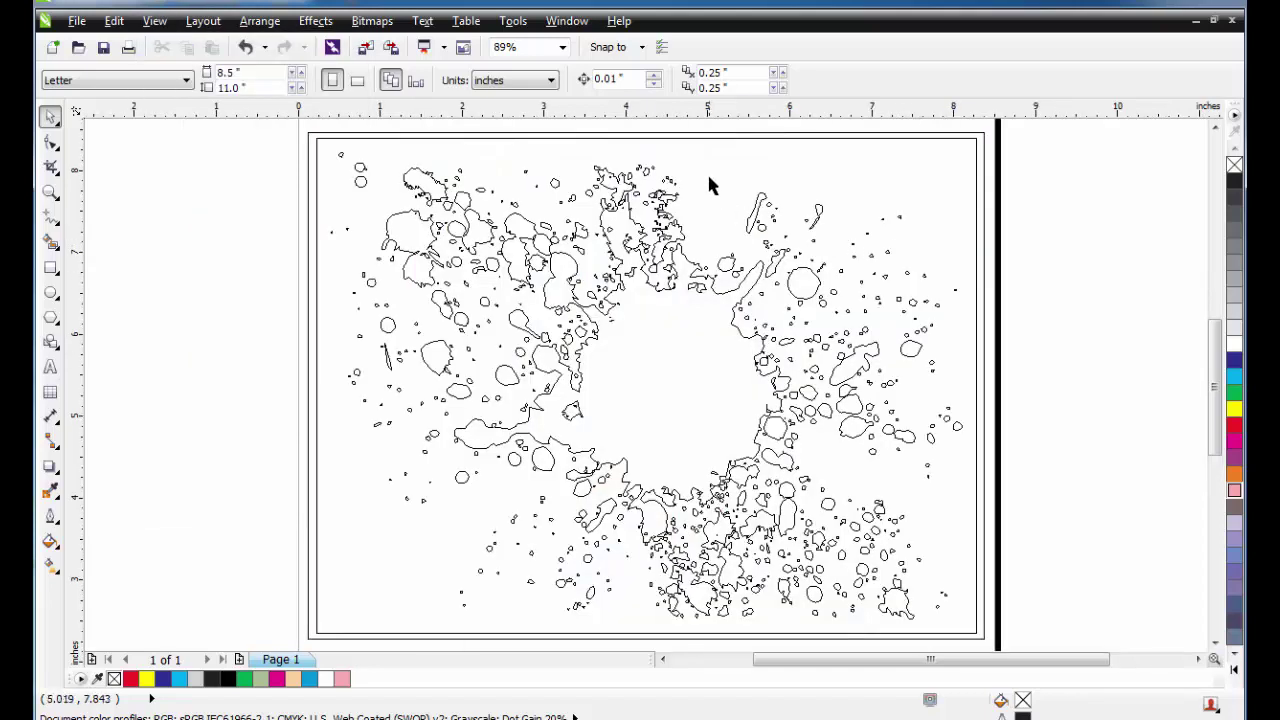
left_click(650, 140)
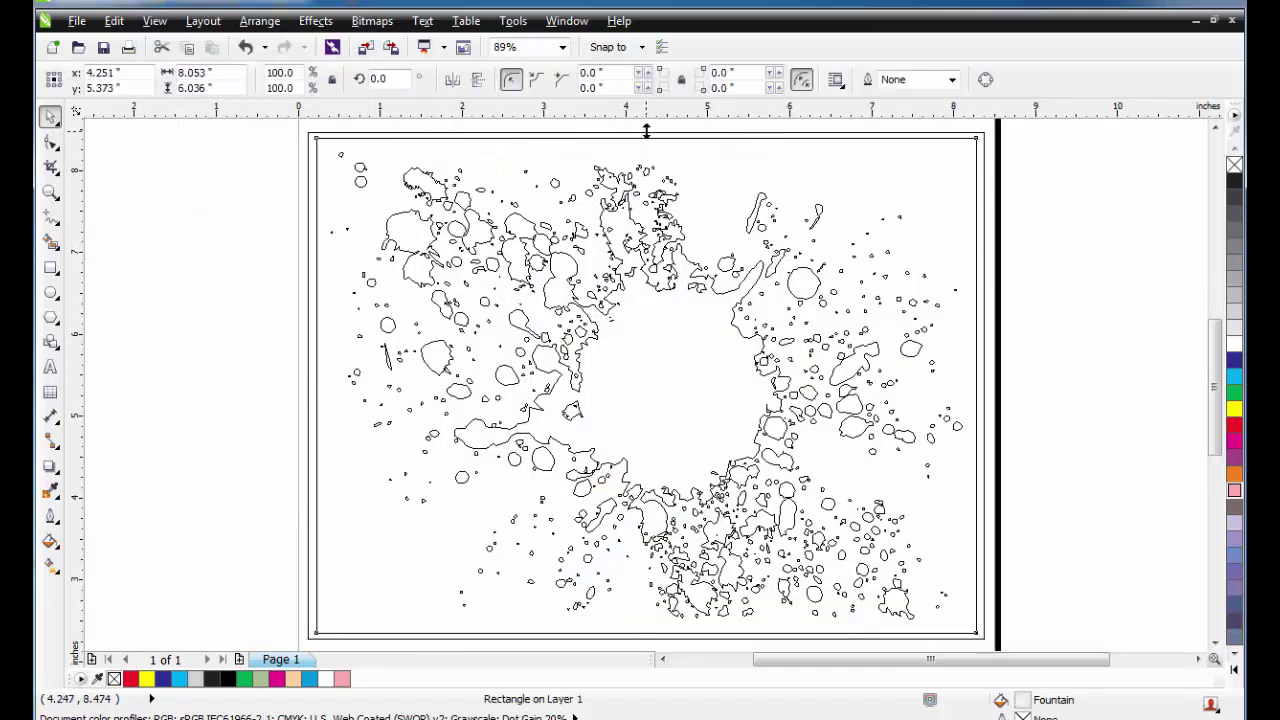
left_click_drag(646, 132, 646, 134)
key("Escape")
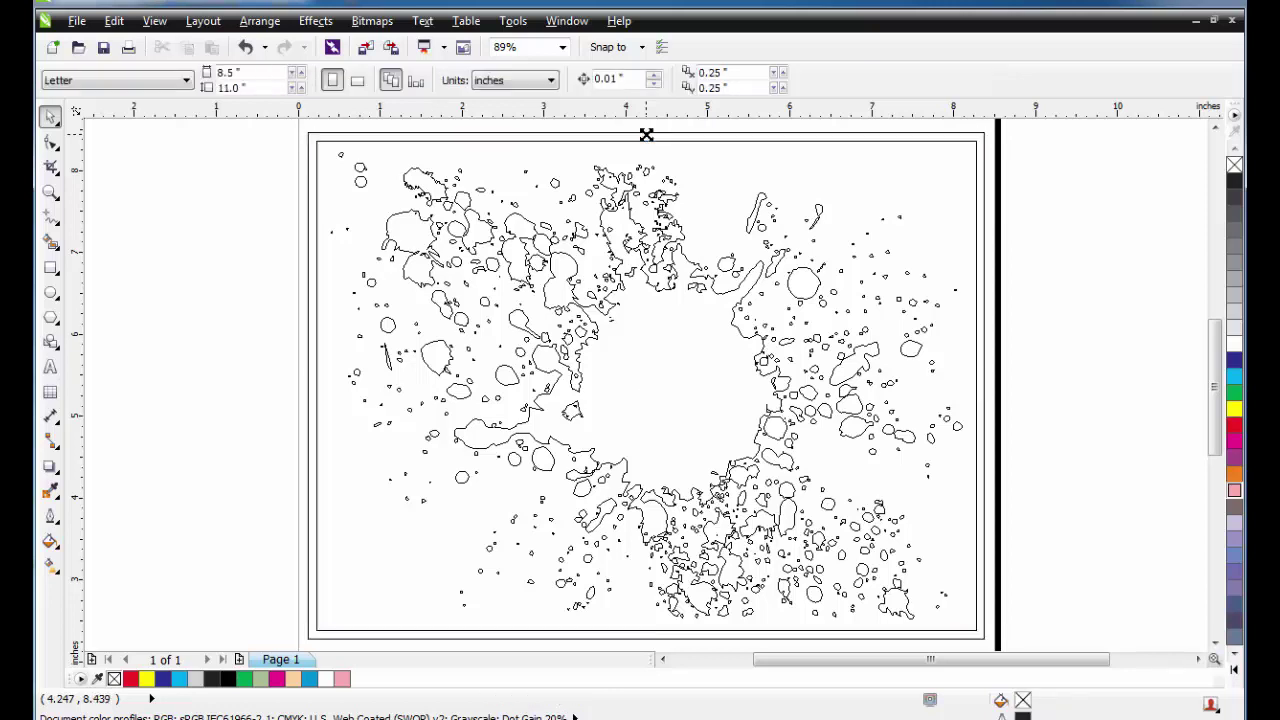
key("alt+v")
key("e")
Step: Narrow the grey gradient rectangle to 98.9% width and check its outline settings
left_click(949, 381)
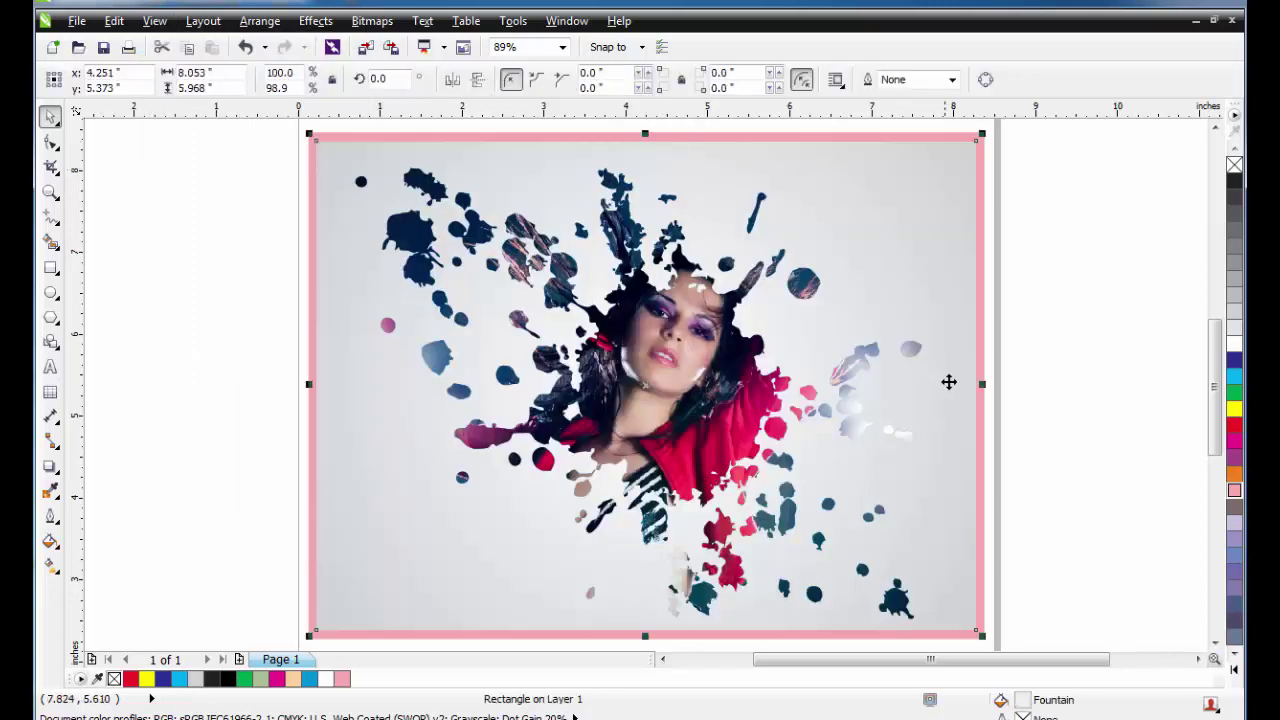
left_click_drag(982, 385, 975, 382)
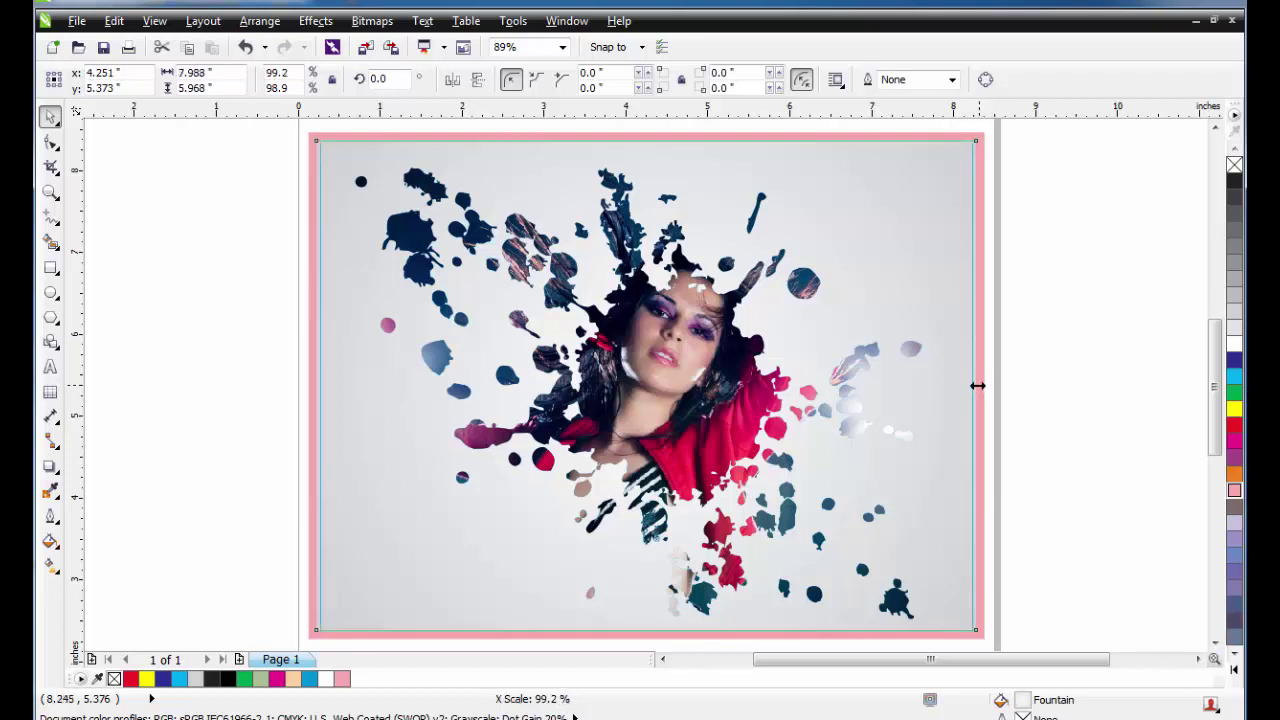
left_click(978, 278, "shift")
key("Delete")
left_click(945, 266)
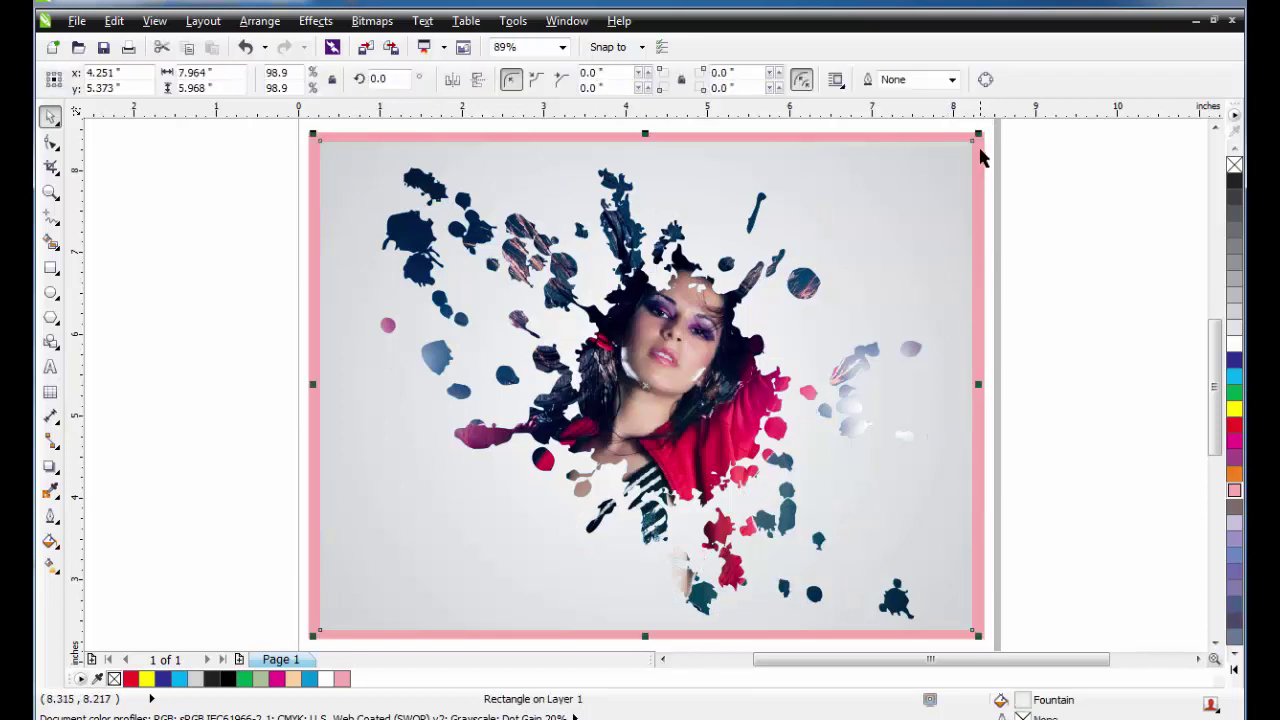
left_click(880, 289)
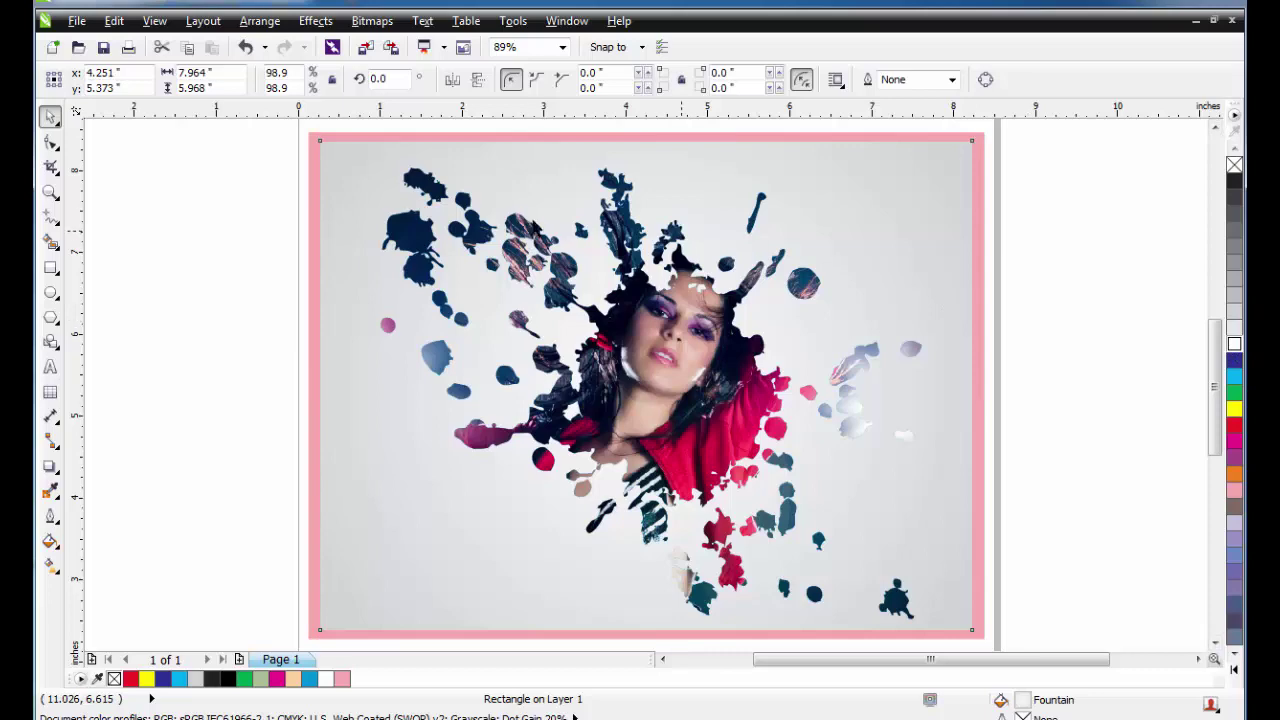
key("F12")
key("Return")
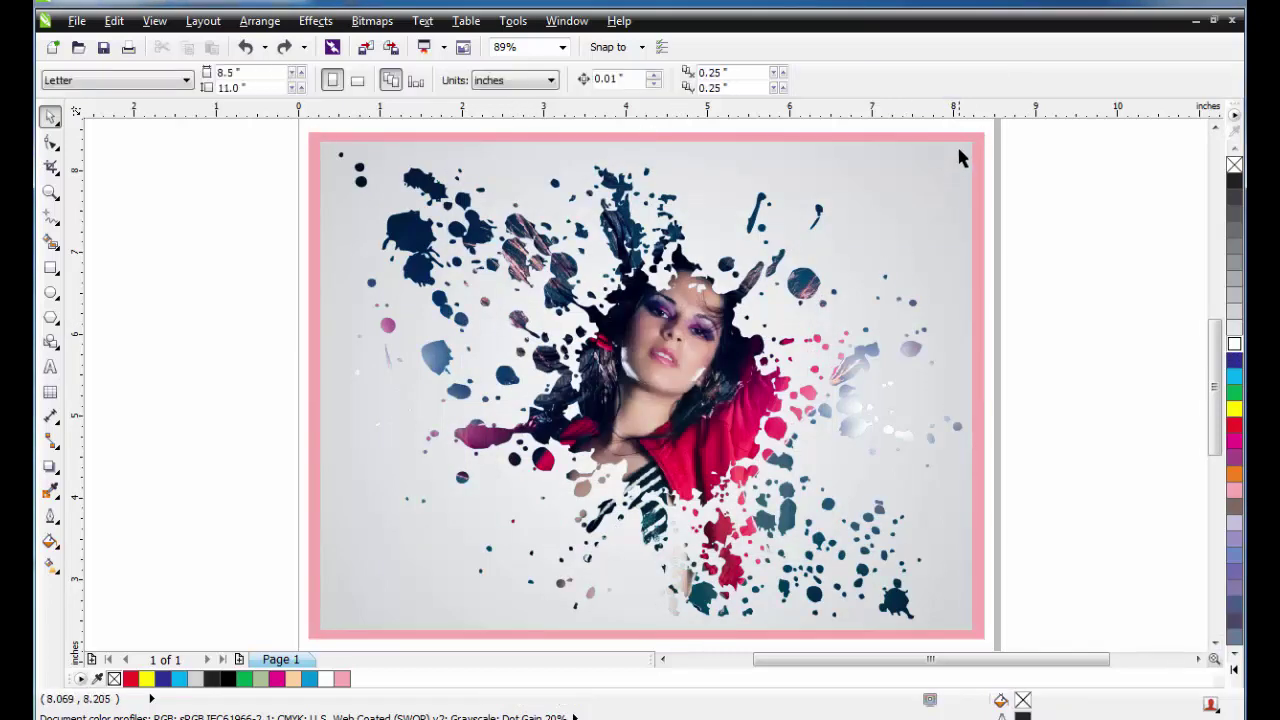
Step: PowerClip the splash artwork inside the grey gradient rectangle
key("ctrl+z")
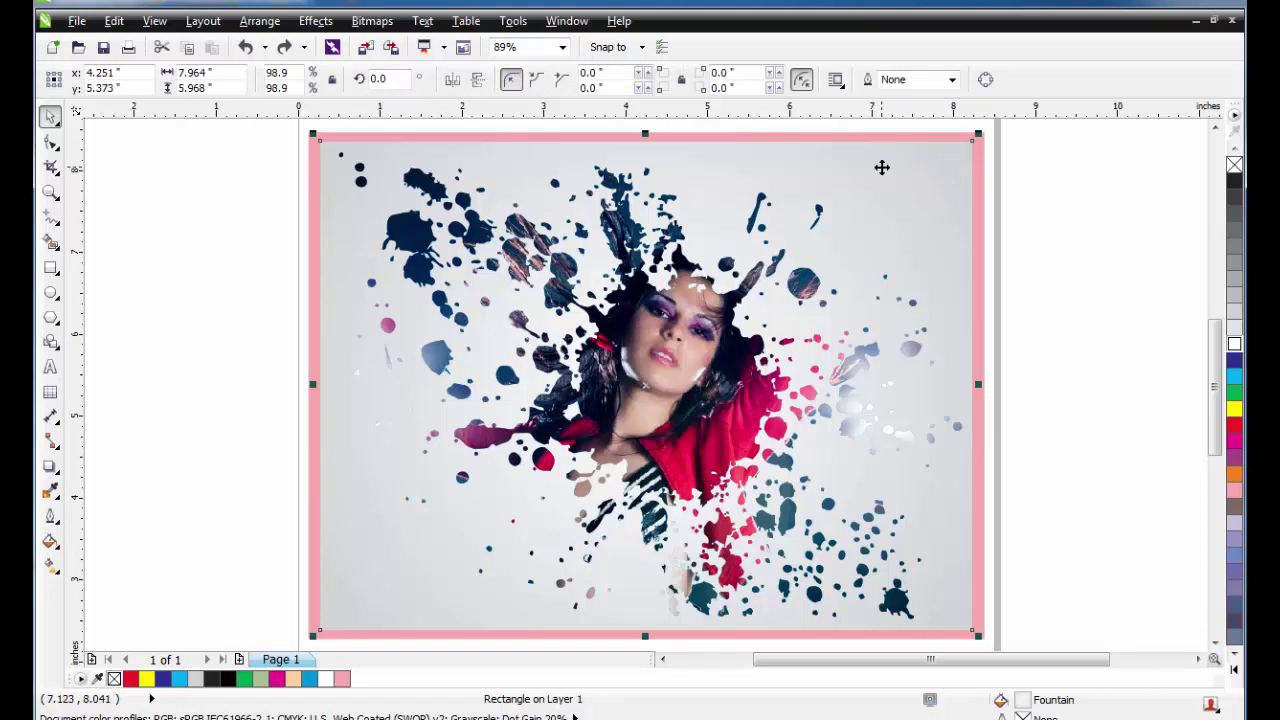
left_click_drag(882, 168, 917, 234)
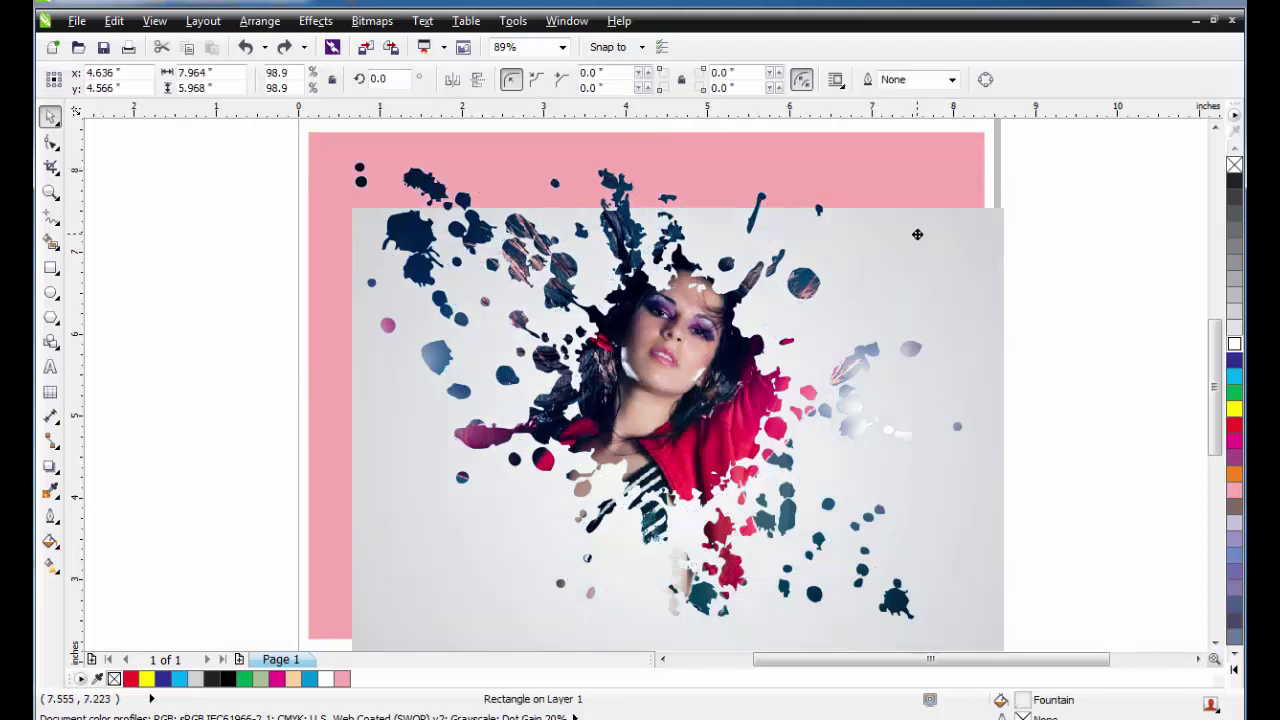
left_click(760, 270)
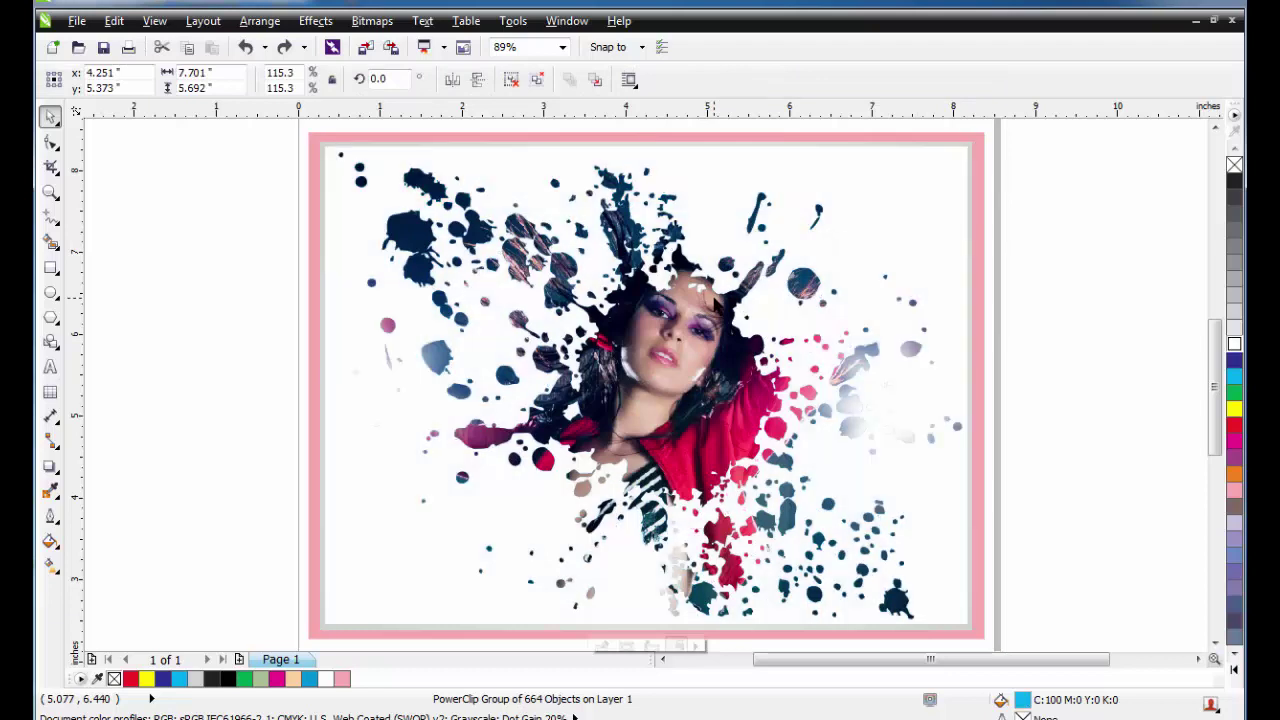
key("ctrl+shift+z")
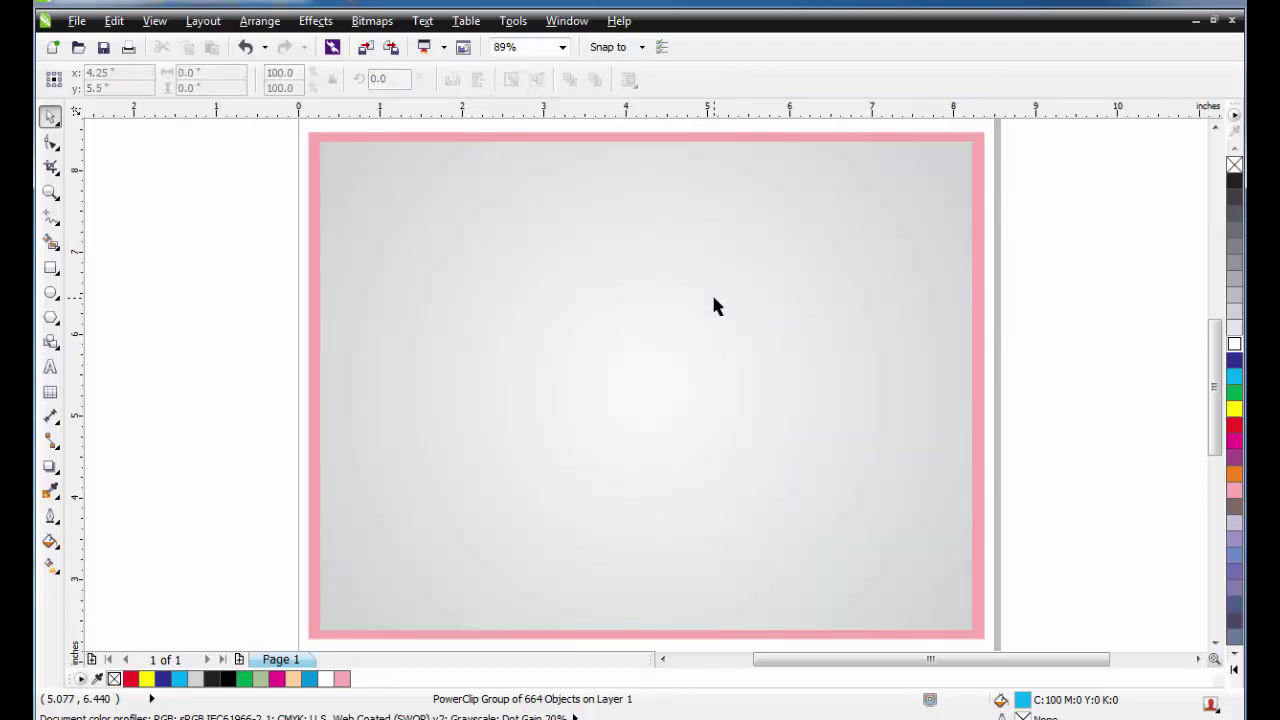
key("Escape")
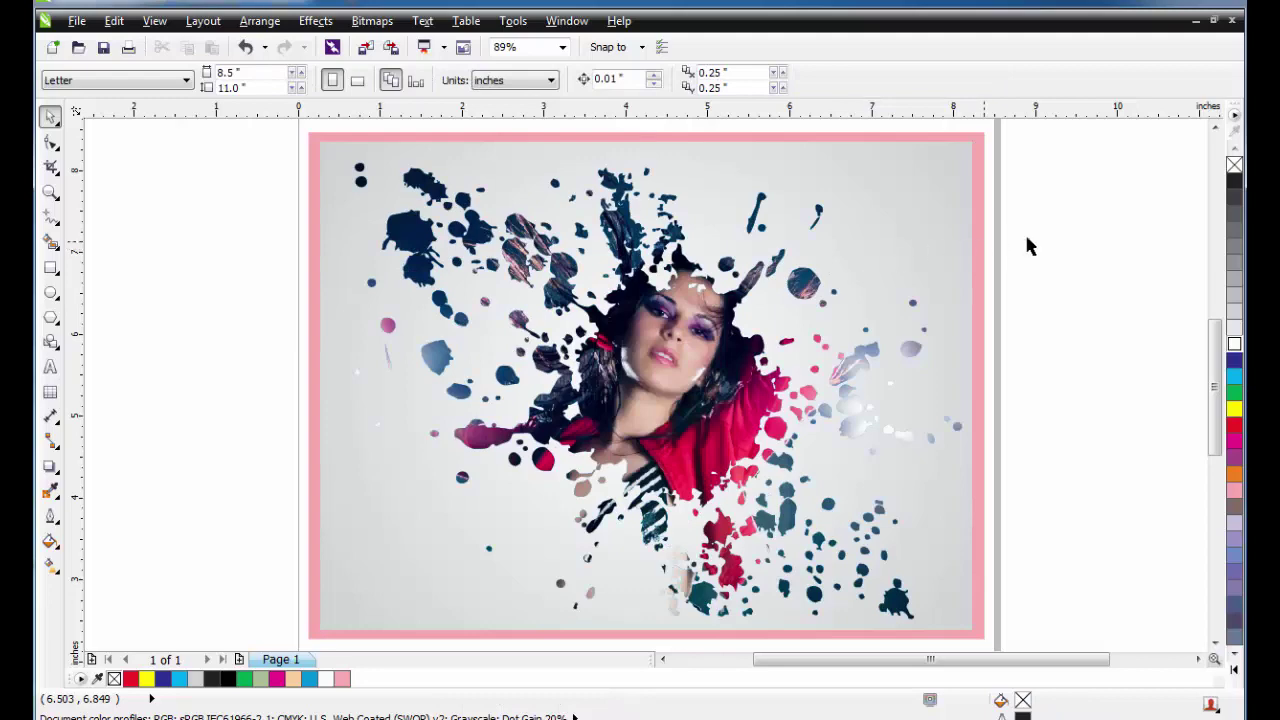
Step: Give the clipped rectangle a 2.0 pt outline drawn behind the fill
left_click(949, 171)
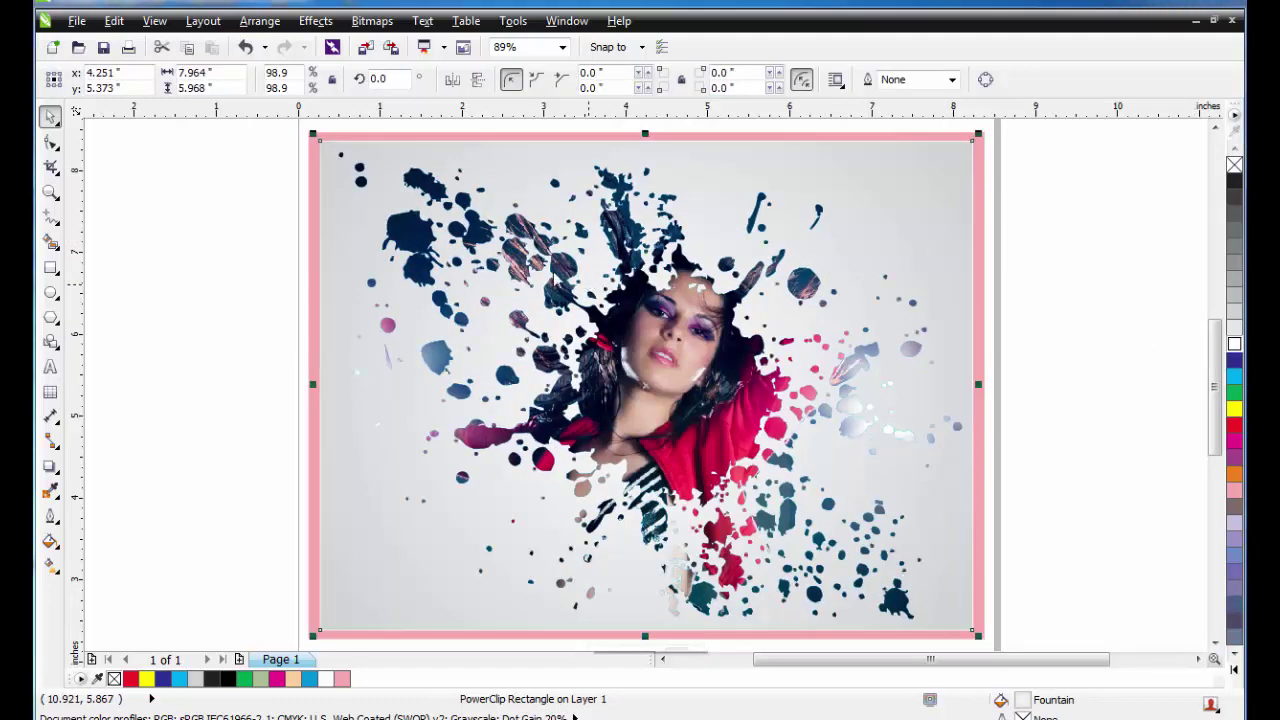
key("F12")
left_click(480, 261)
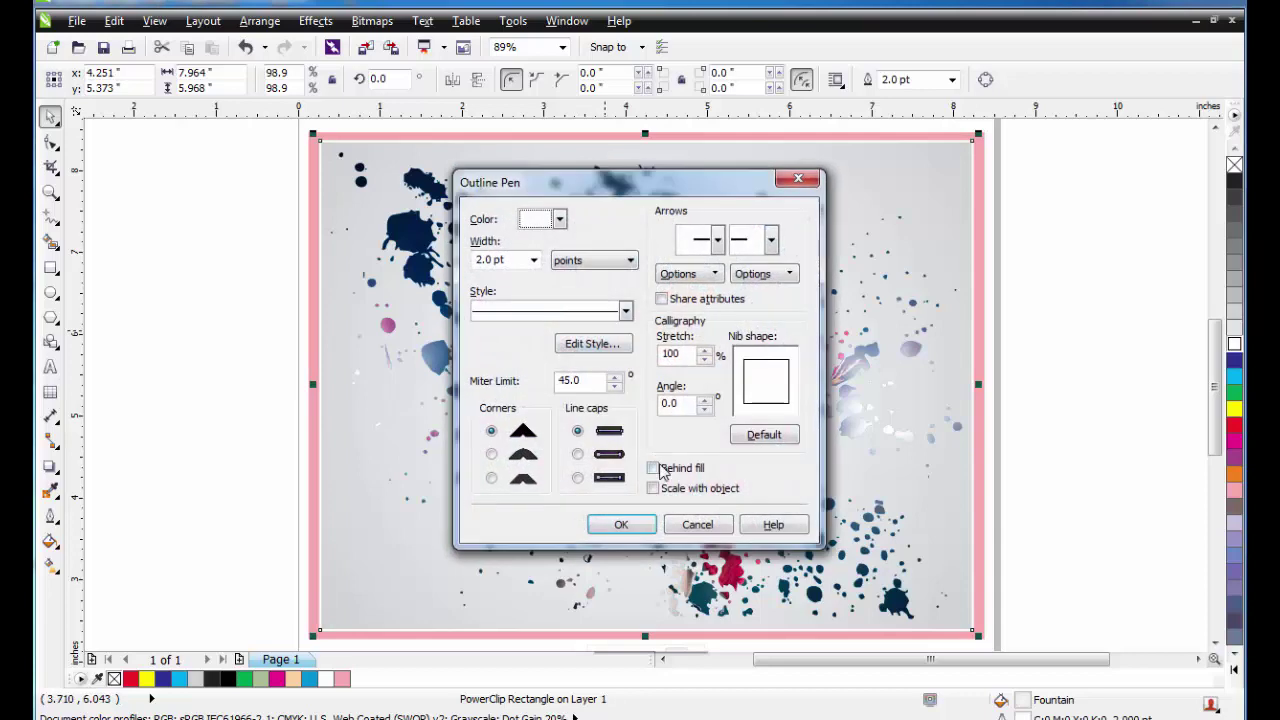
left_click(653, 468)
left_click(621, 524)
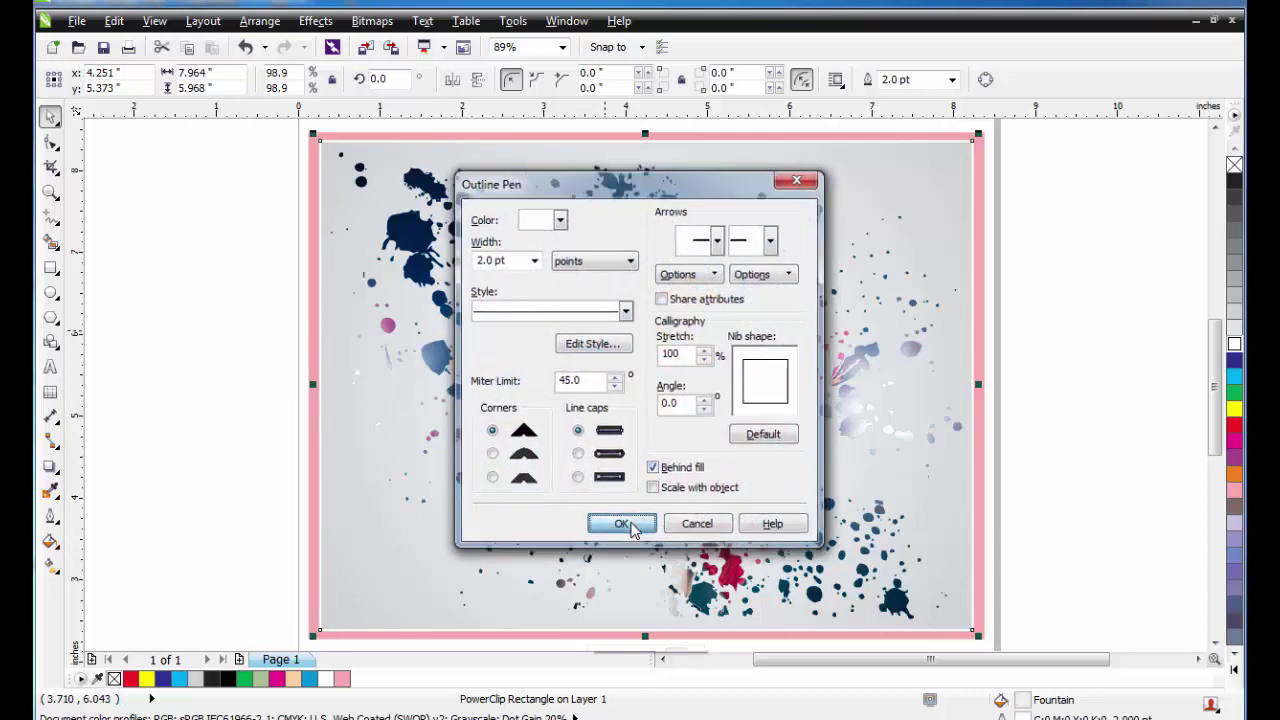
left_click(1049, 420)
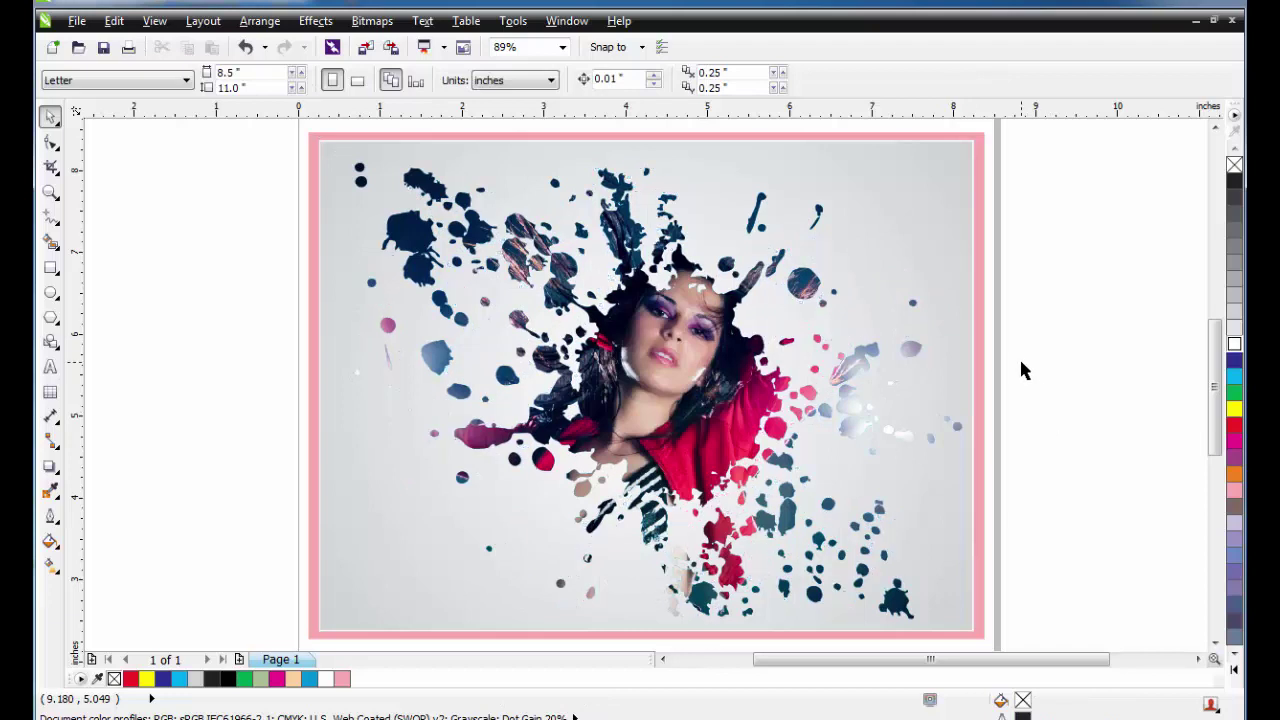
Step: Recolour the border rectangle cyan after trying green and orange, then zoom out to the page
left_click(980, 277)
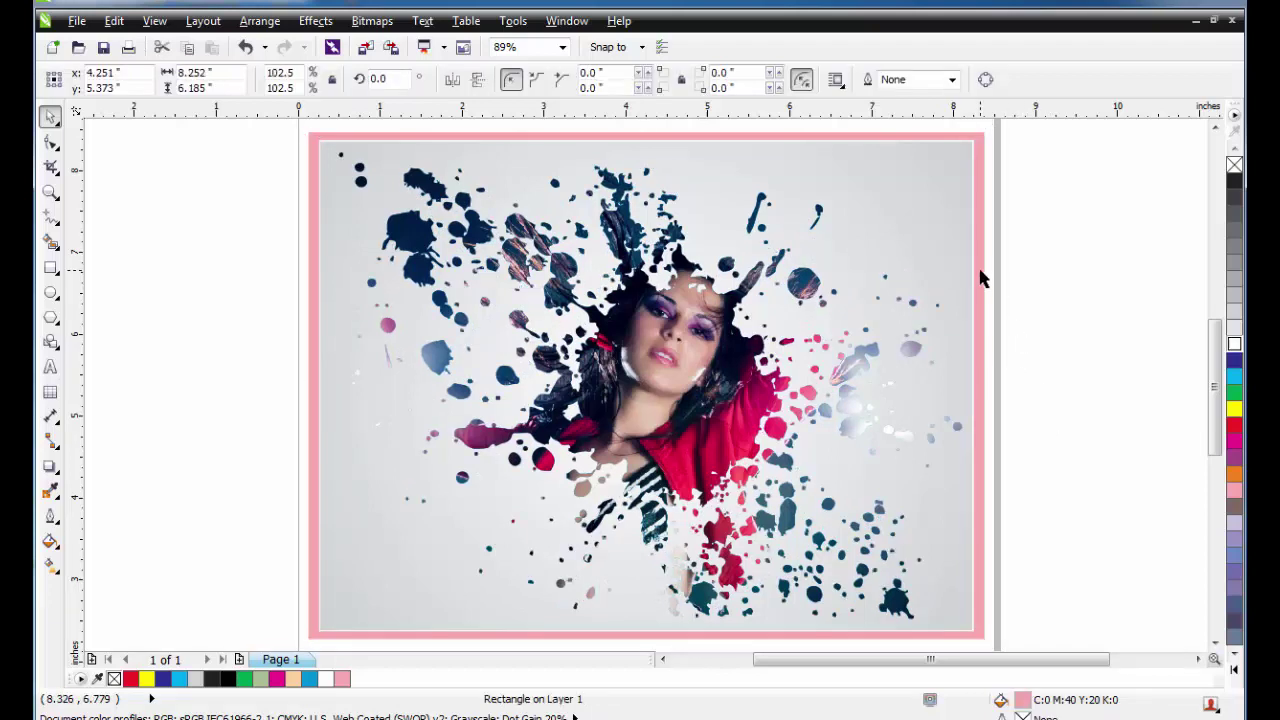
left_click(1236, 392)
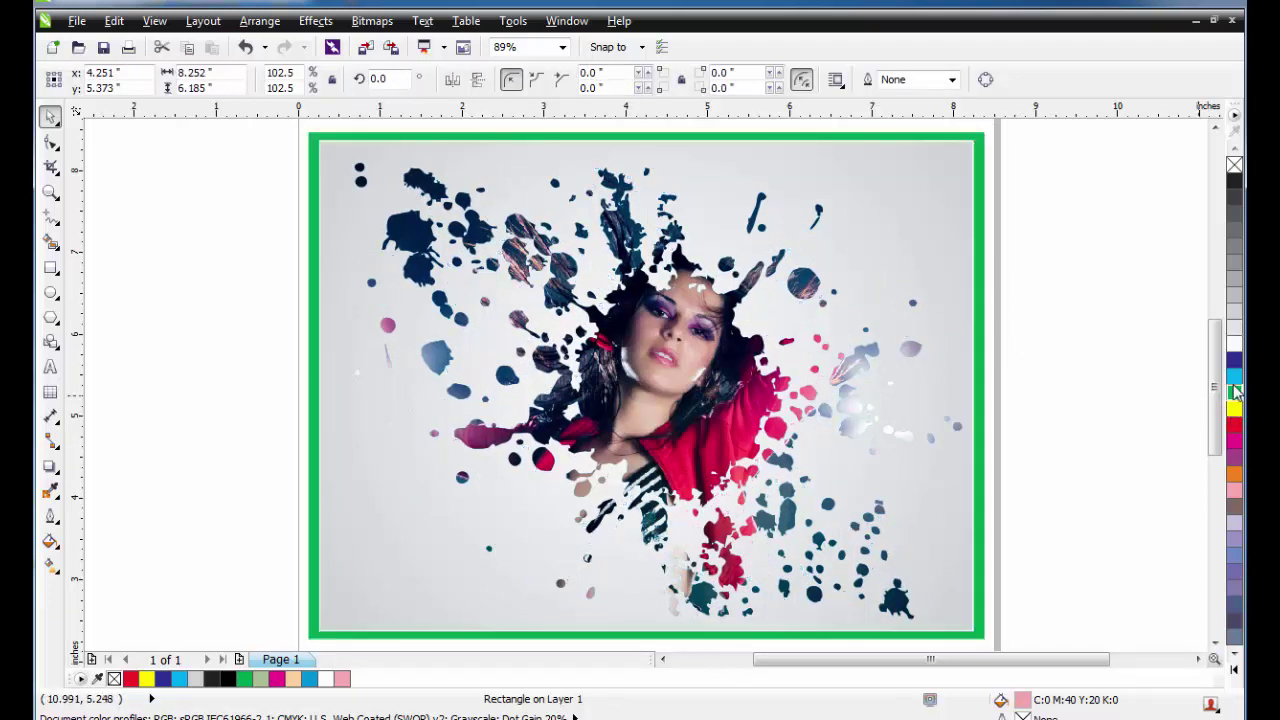
right_click(1234, 474)
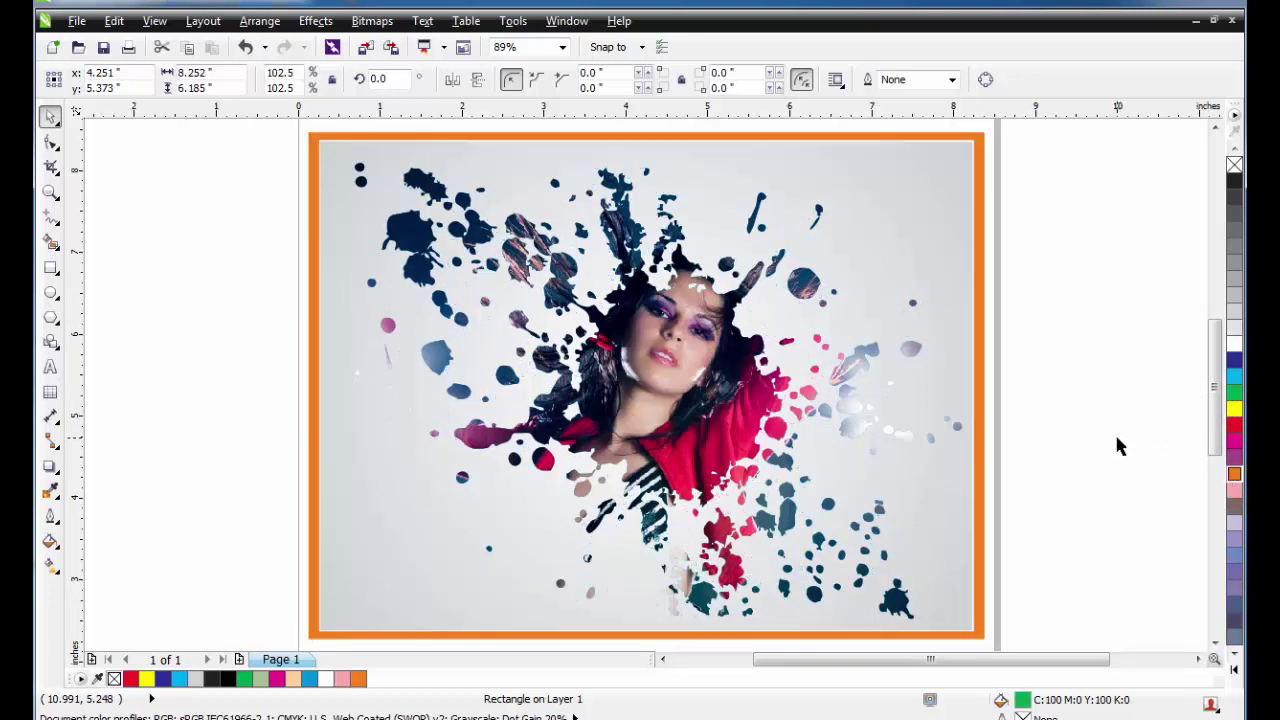
left_click(1235, 376)
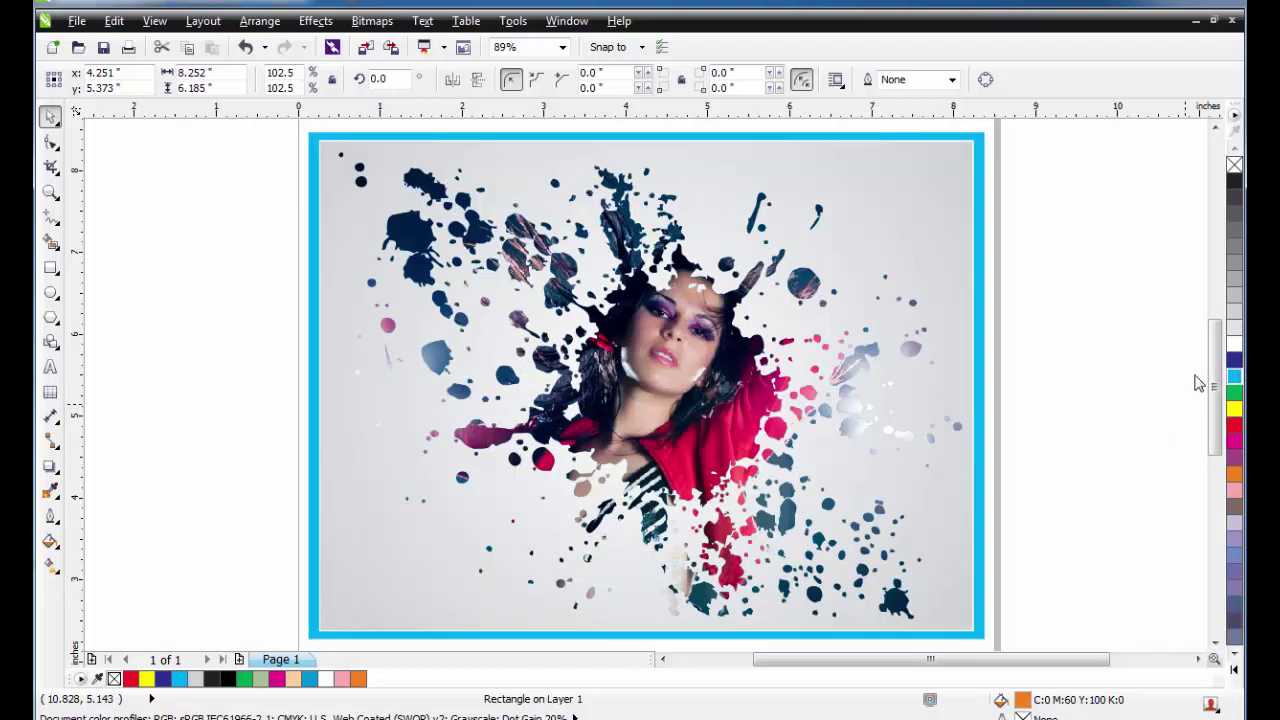
left_click(1117, 374)
key("shift+F4")
scroll(975, 377, "down", 2)
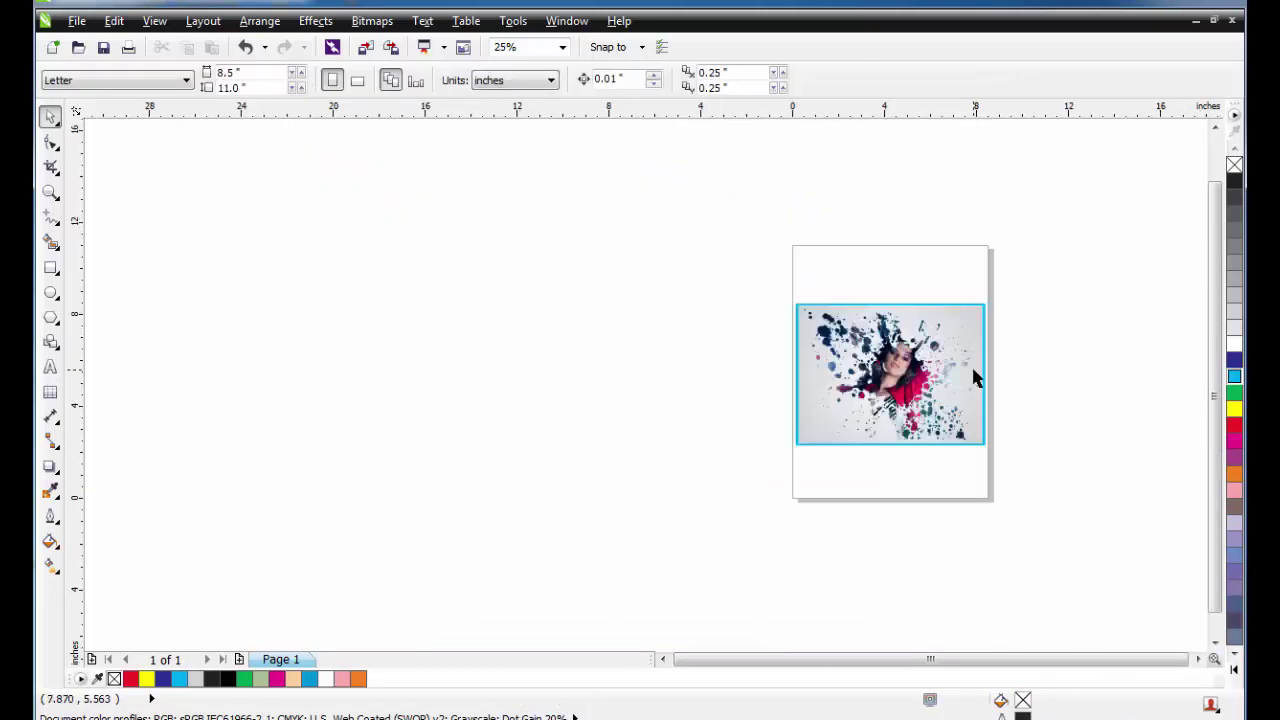